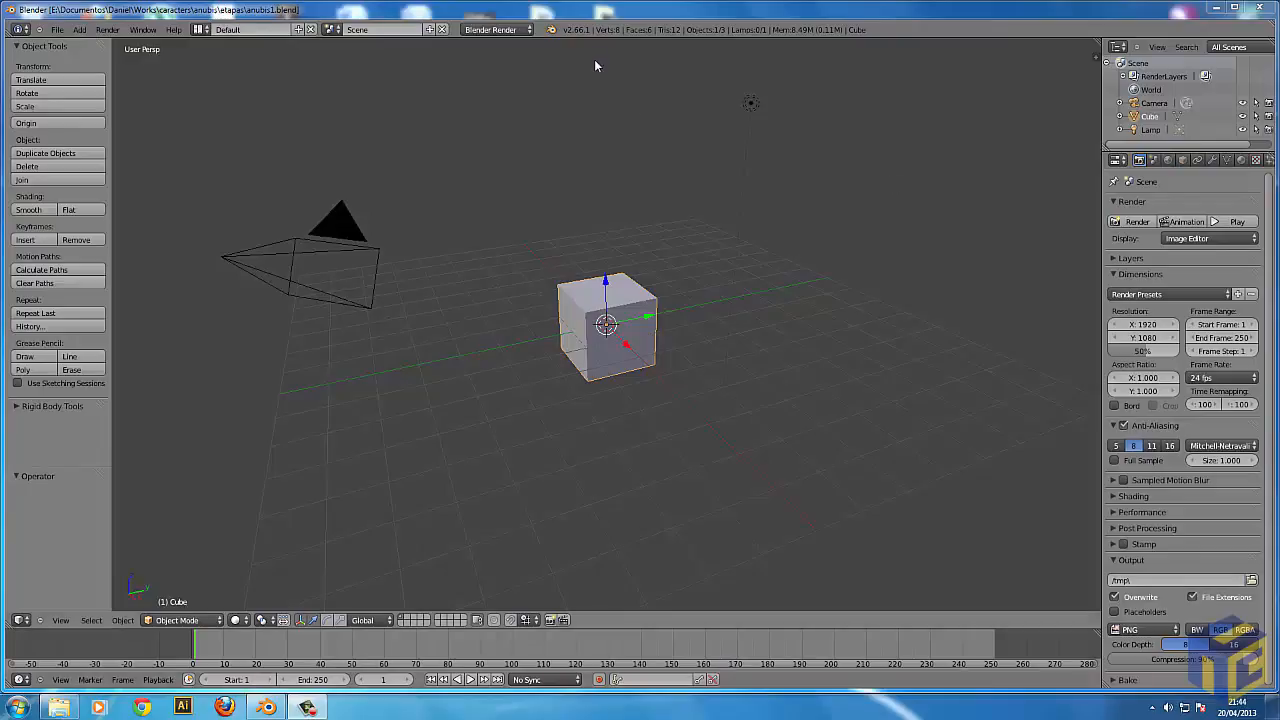
Show the splash screen with the version information and recent files, and dismiss it.
click(554, 30)
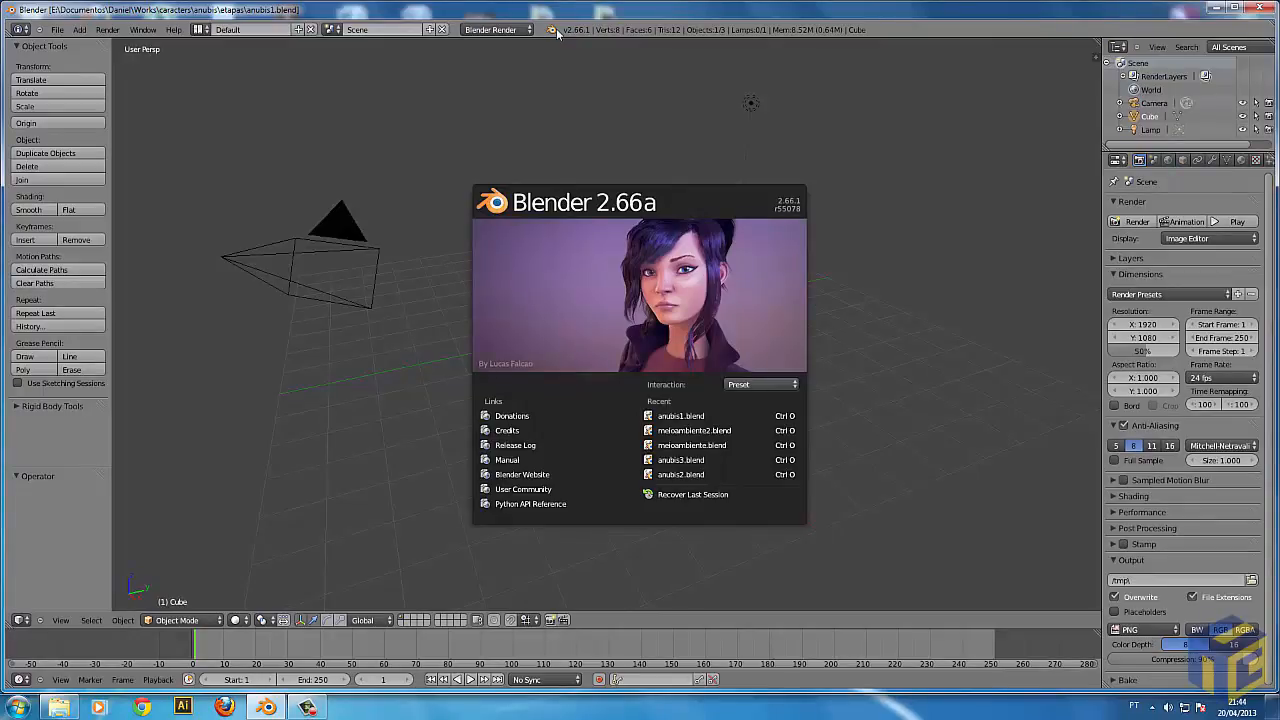
click(528, 137)
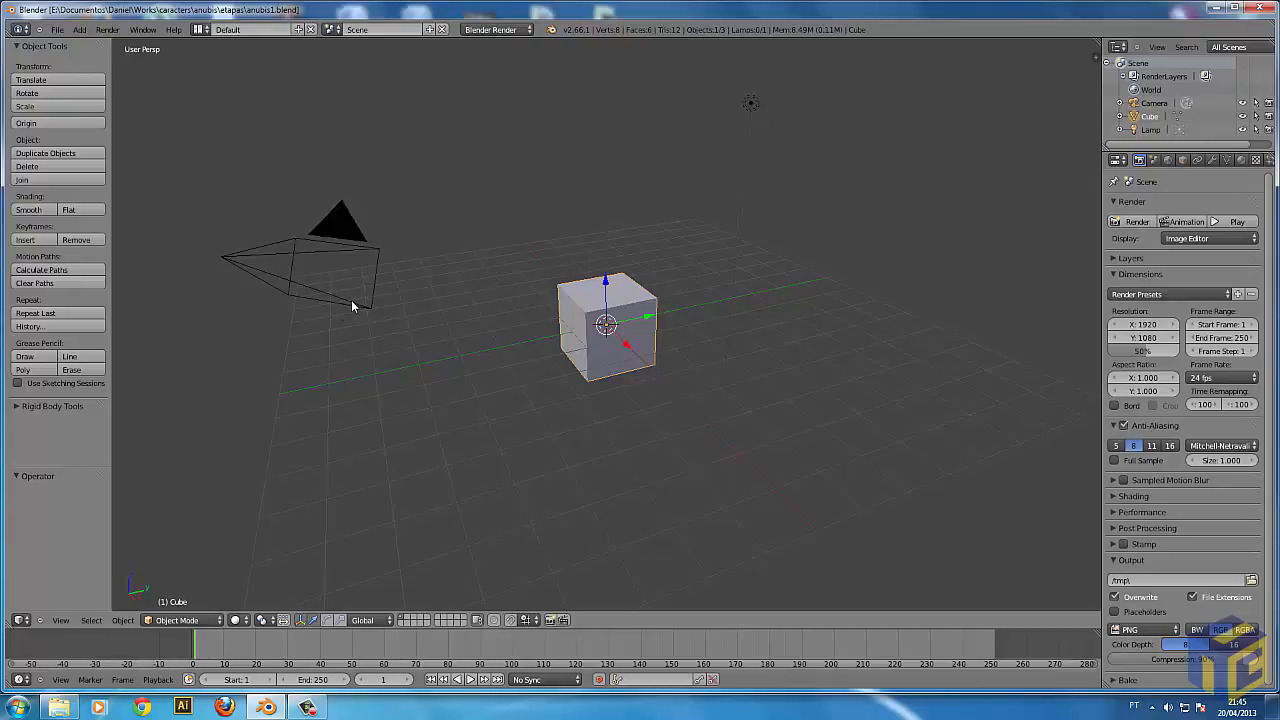
Select the camera, the cube and the lamp in turn, ending with the cube selected.
right_click(256, 250)
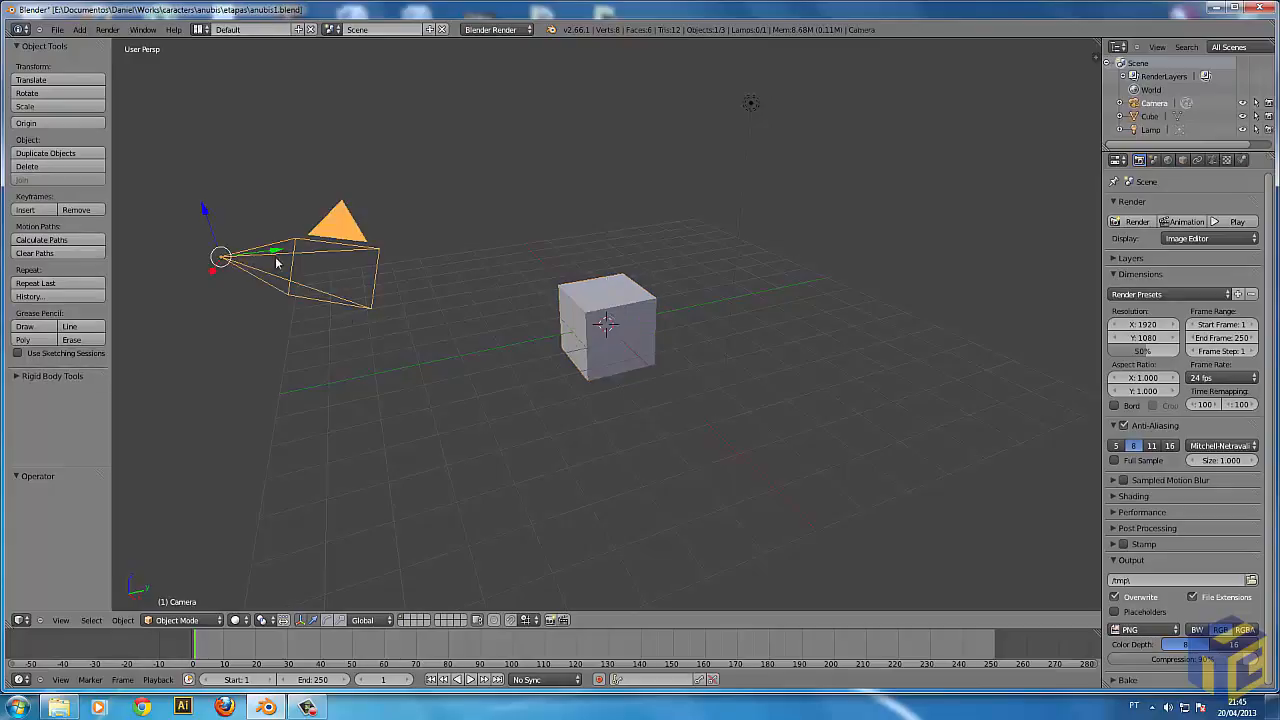
right_click(637, 332)
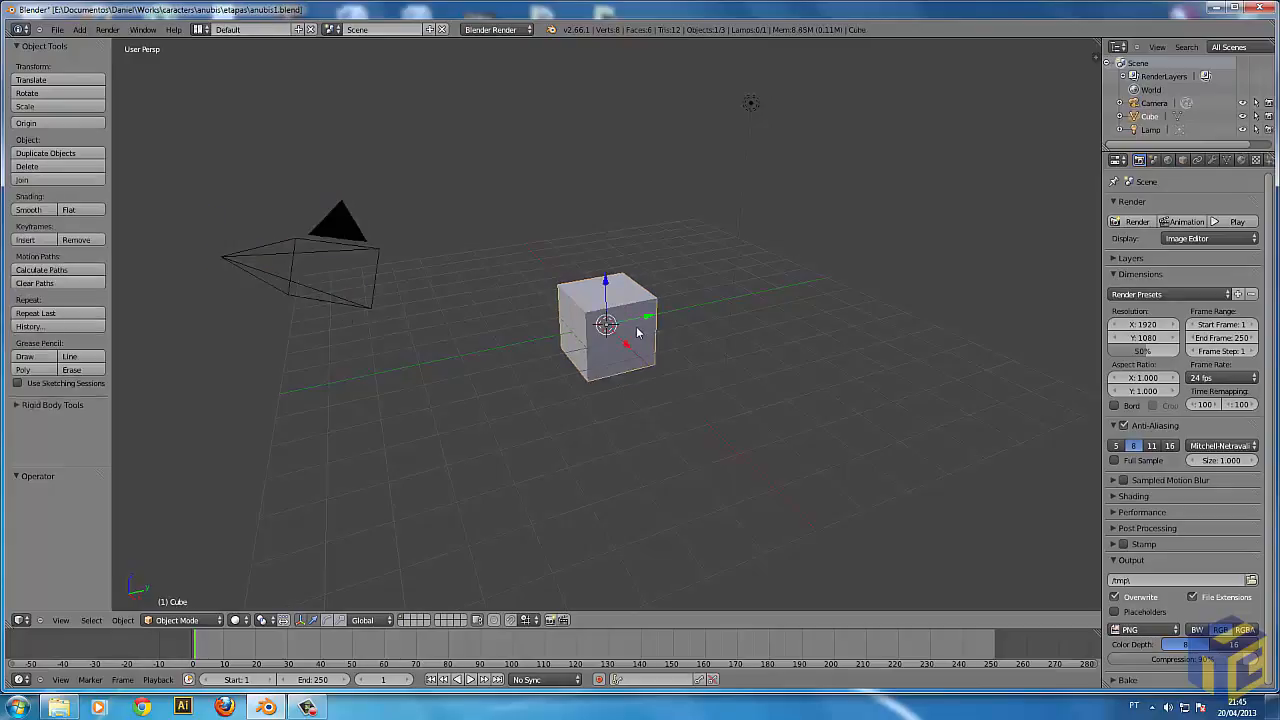
right_click(750, 104)
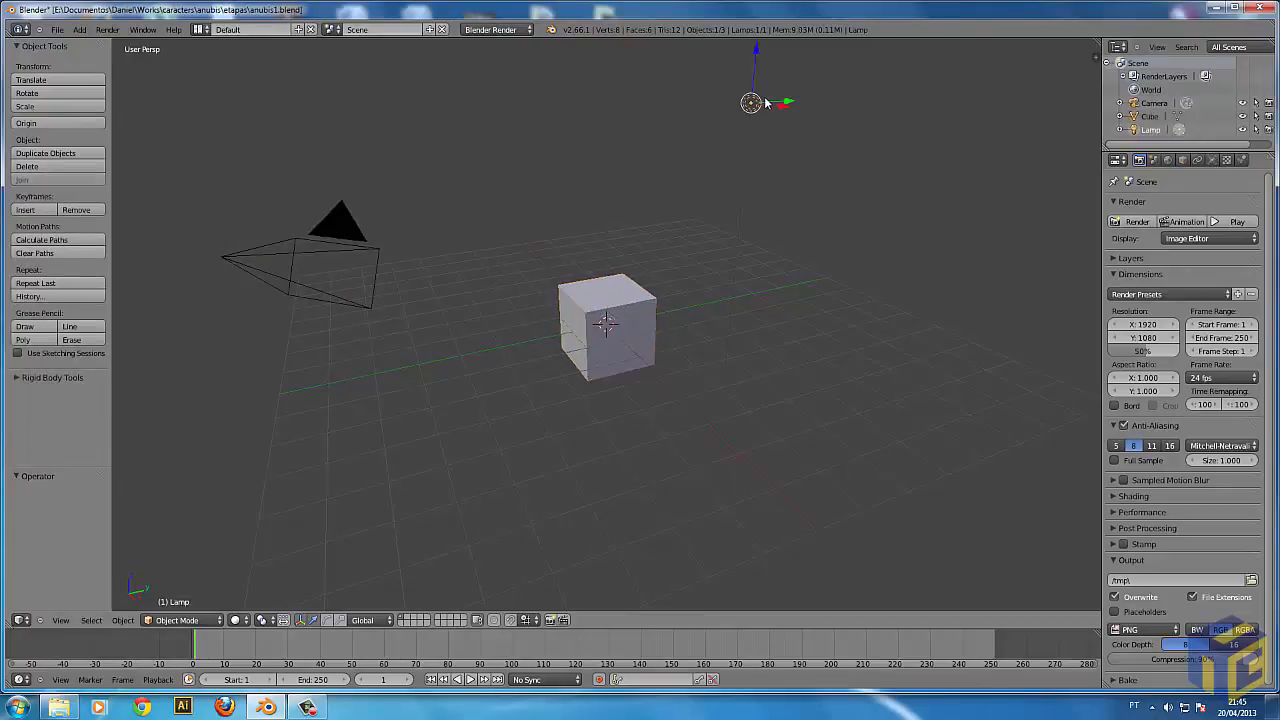
right_click(573, 348)
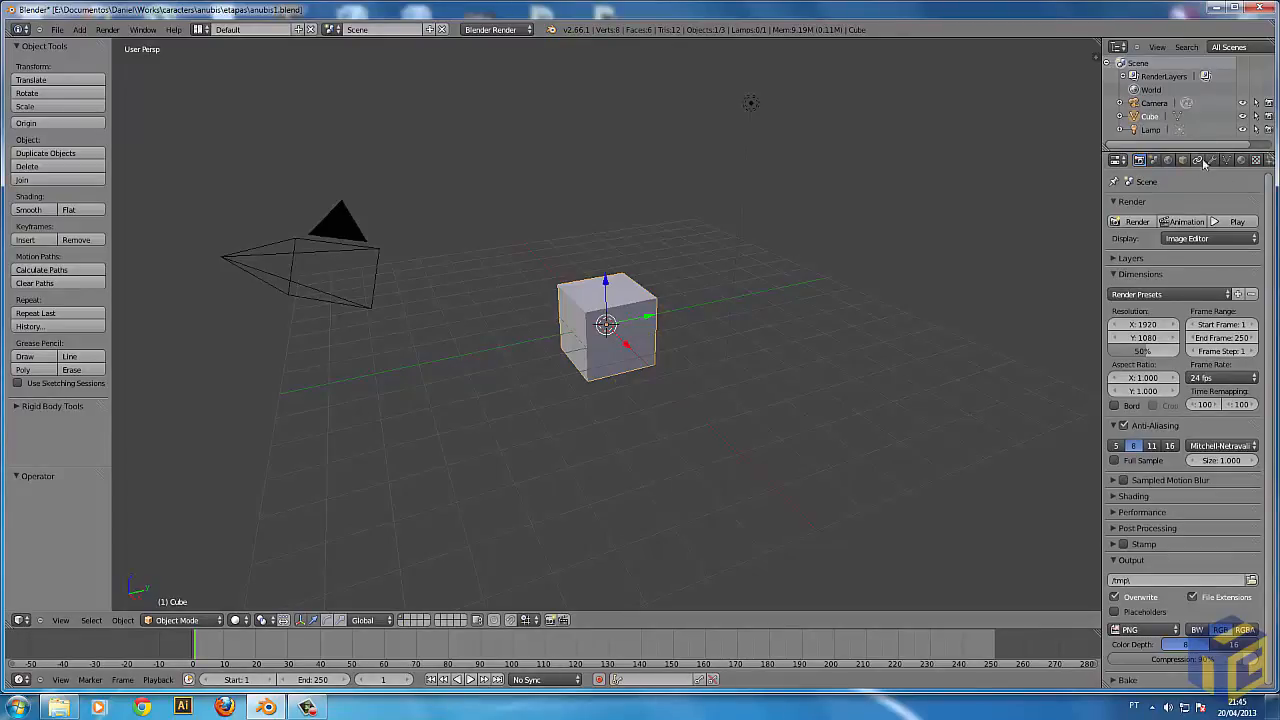
Look through the cube's material, texture and particle properties, ending on its modifier settings.
click(1241, 160)
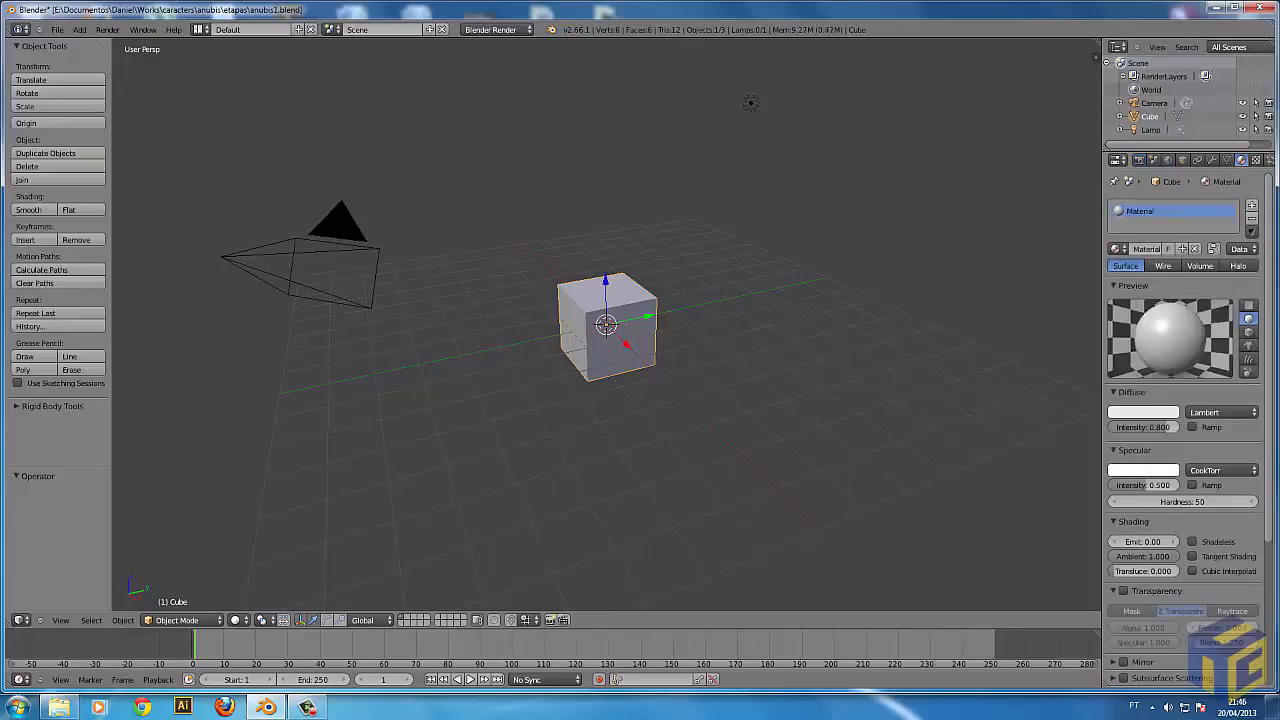
click(1256, 160)
click(1269, 161)
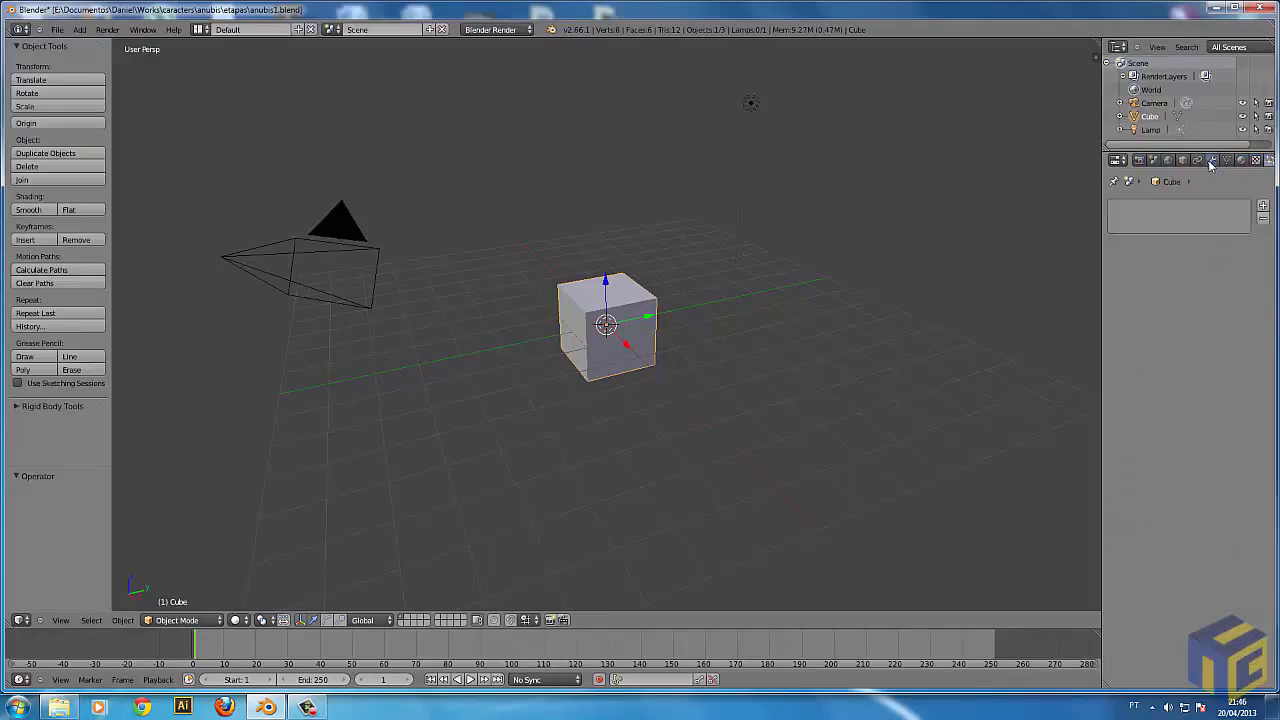
click(1211, 161)
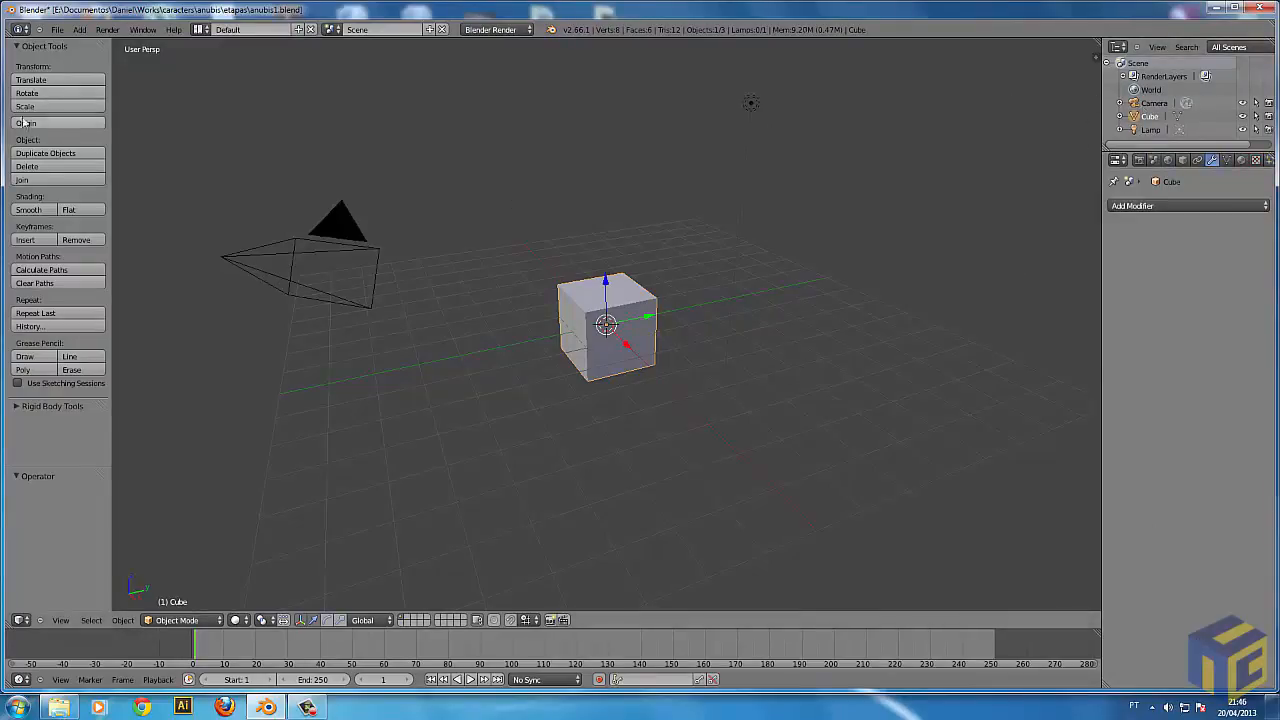
click(57, 29)
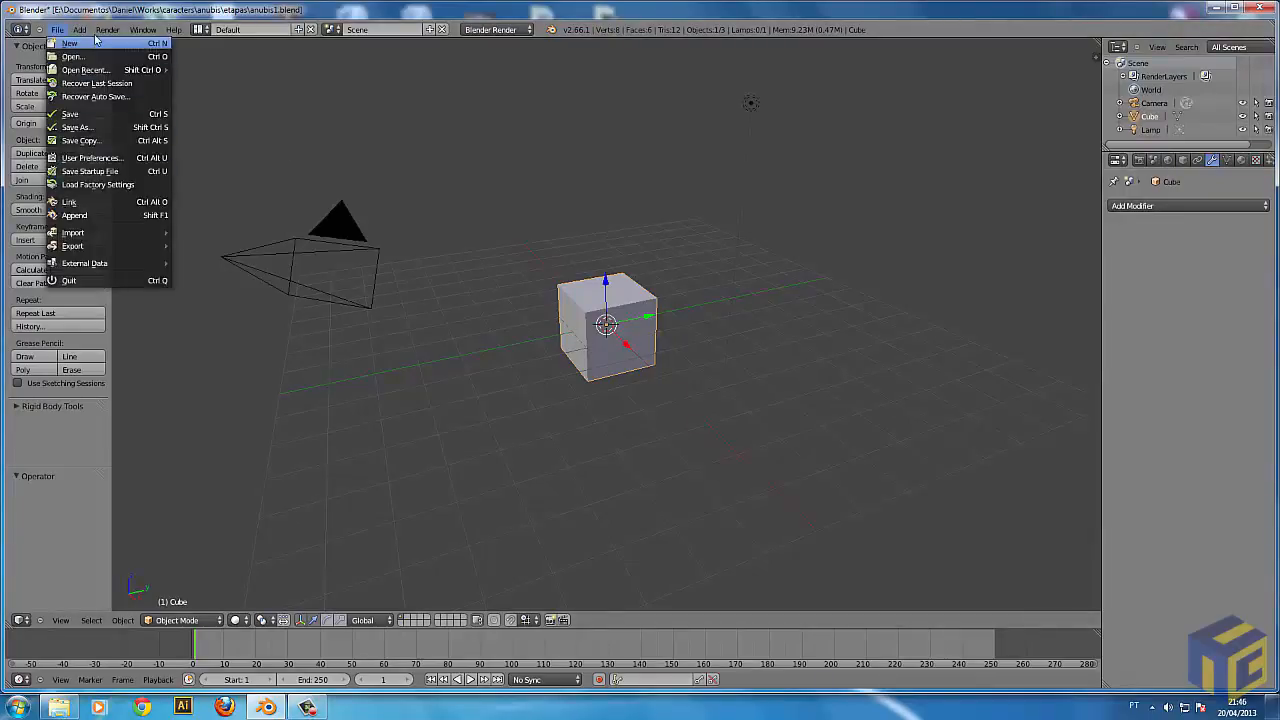
click(88, 32)
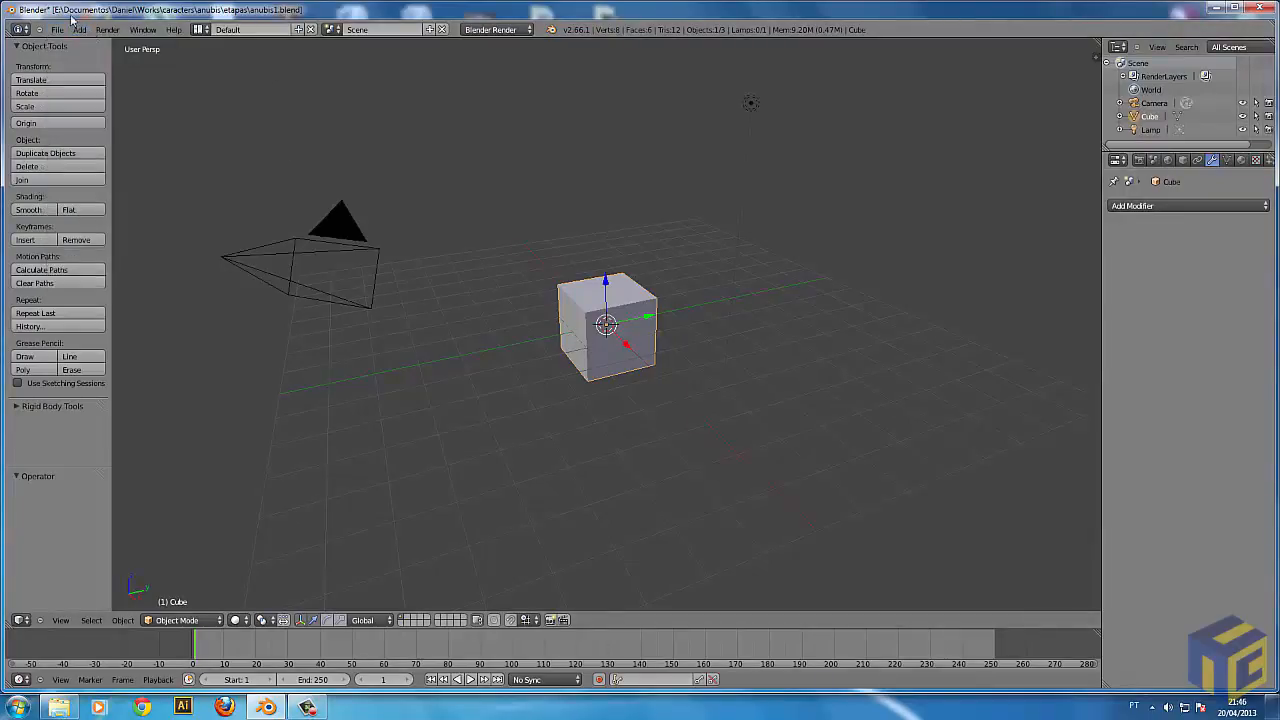
click(66, 32)
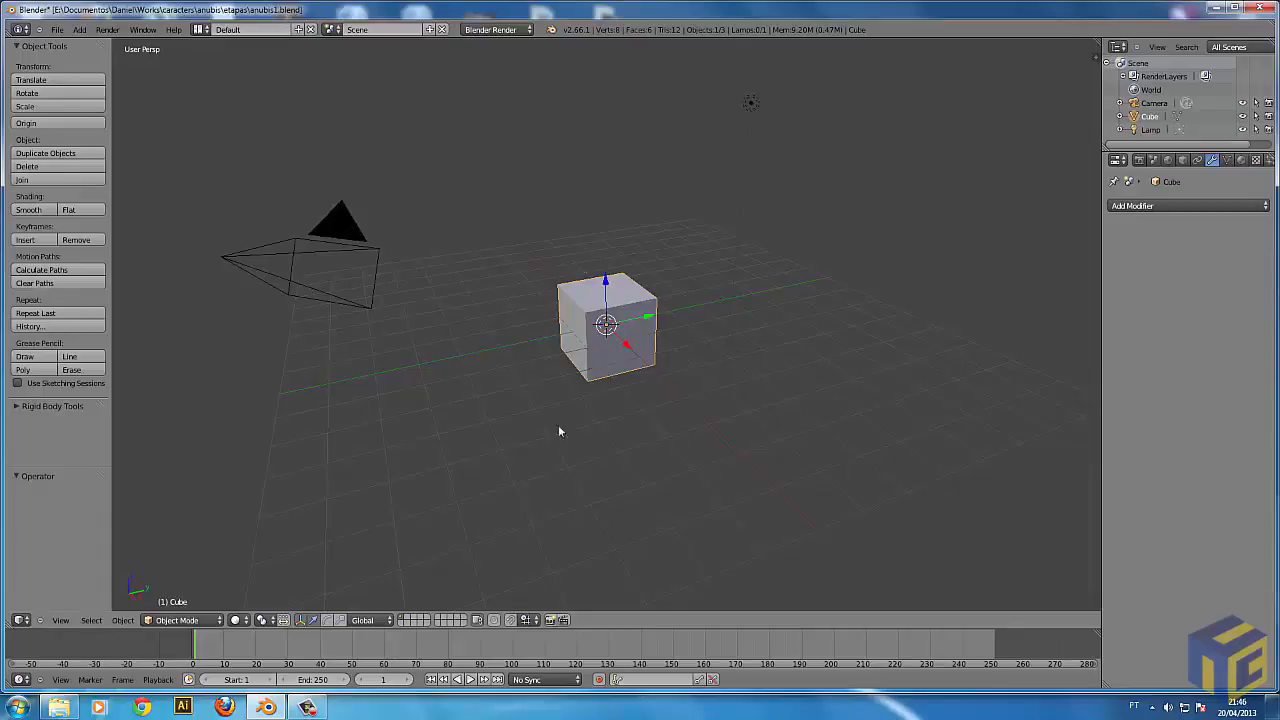
Examine the cube and the scene around it from several angles and at different distances.
middle_drag(855, 344, 587, 394)
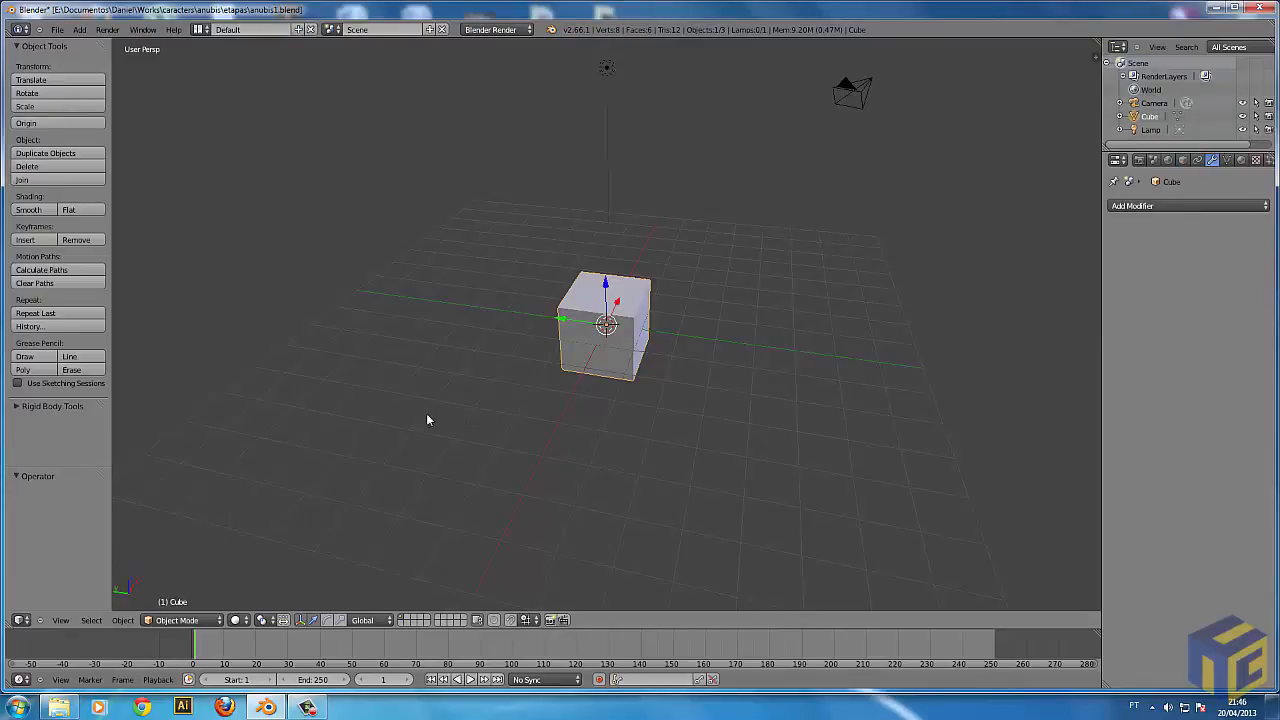
middle_drag(656, 272, 811, 427)
scroll(796, 450, up, 5)
scroll(731, 380, down, 6)
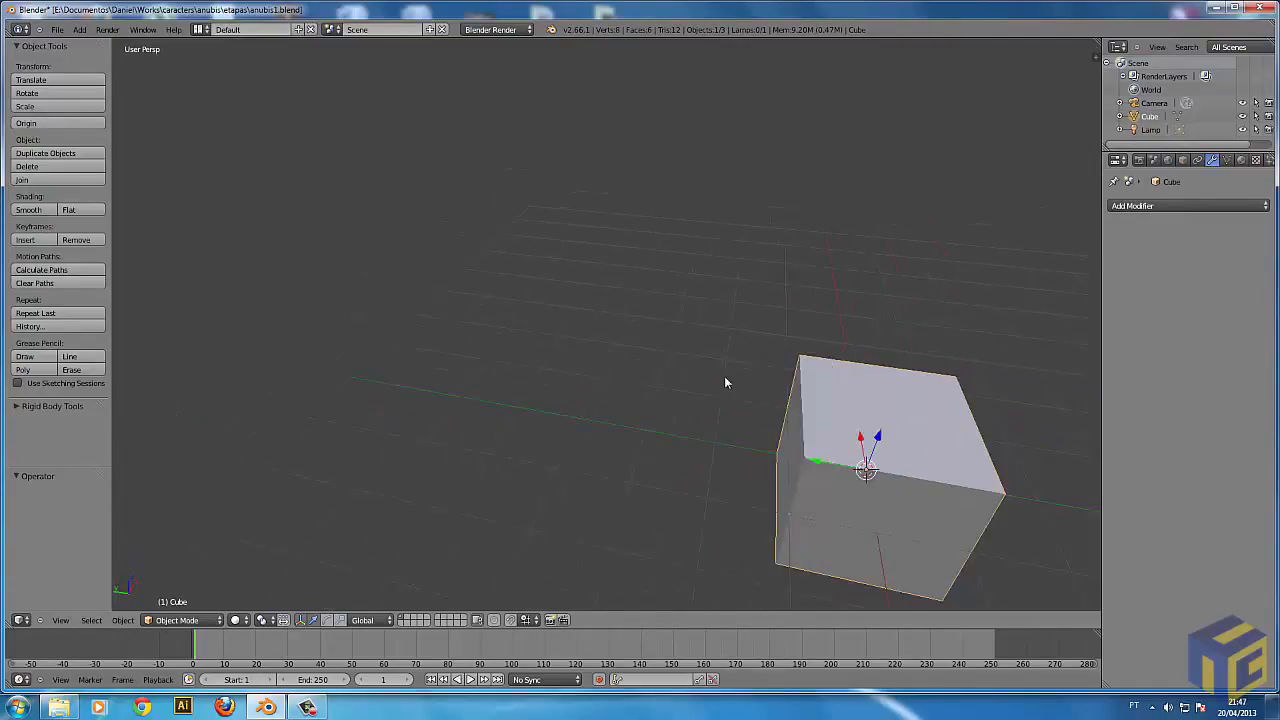
scroll(724, 418, up, 5)
scroll(724, 418, down, 8)
scroll(775, 432, up, 4)
middle_drag(743, 414, 599, 447)
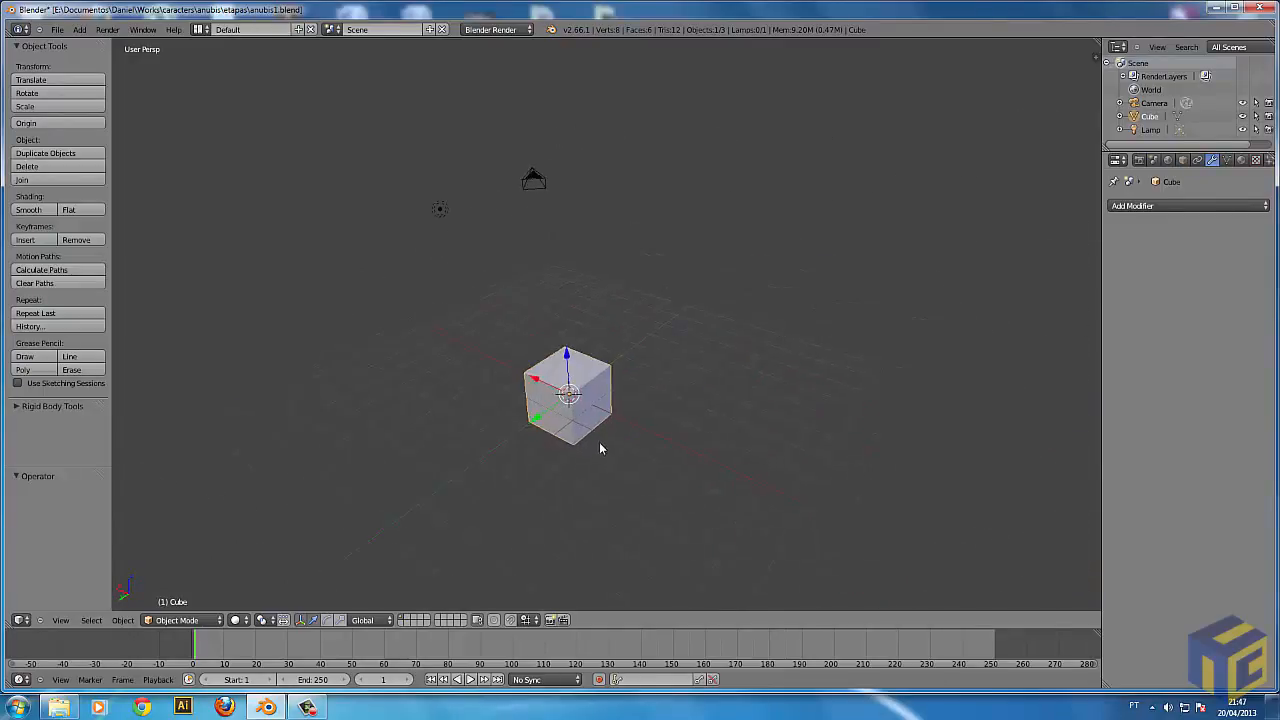
scroll(604, 451, up, 4)
scroll(605, 451, down, 1)
scroll(603, 451, down, 5)
scroll(603, 451, up, 4)
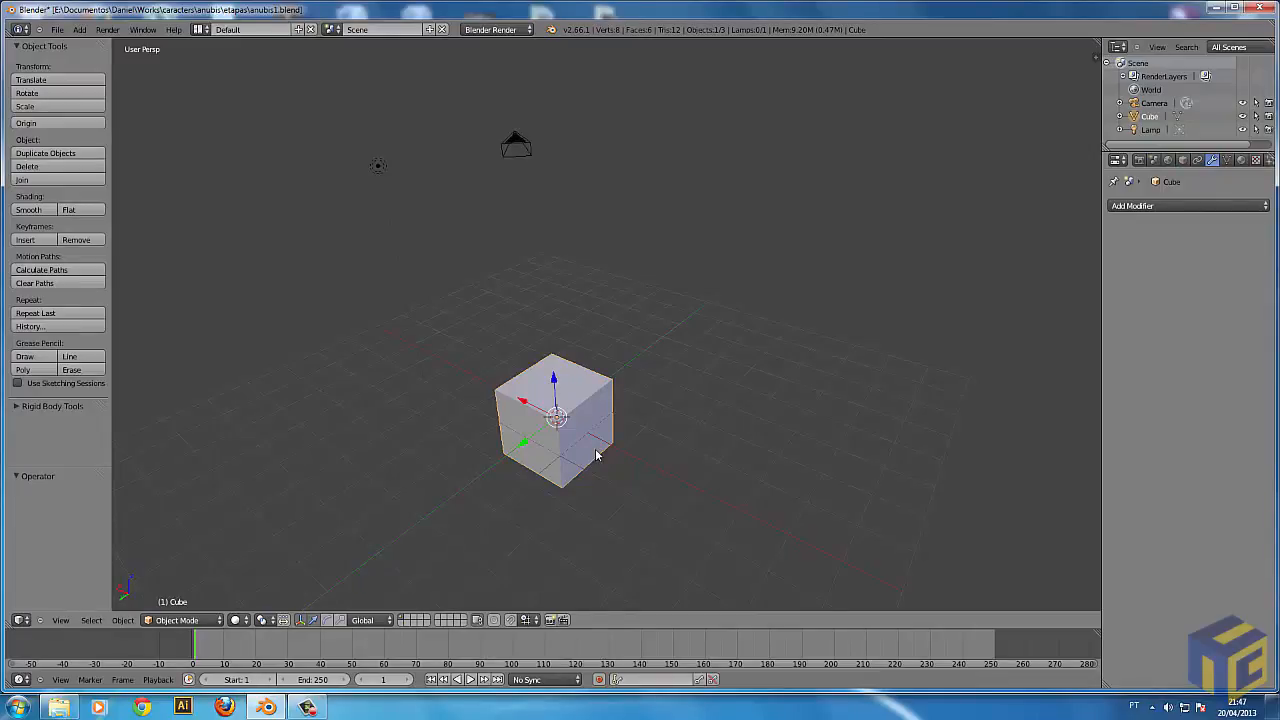
middle_drag(550, 462, 746, 350)
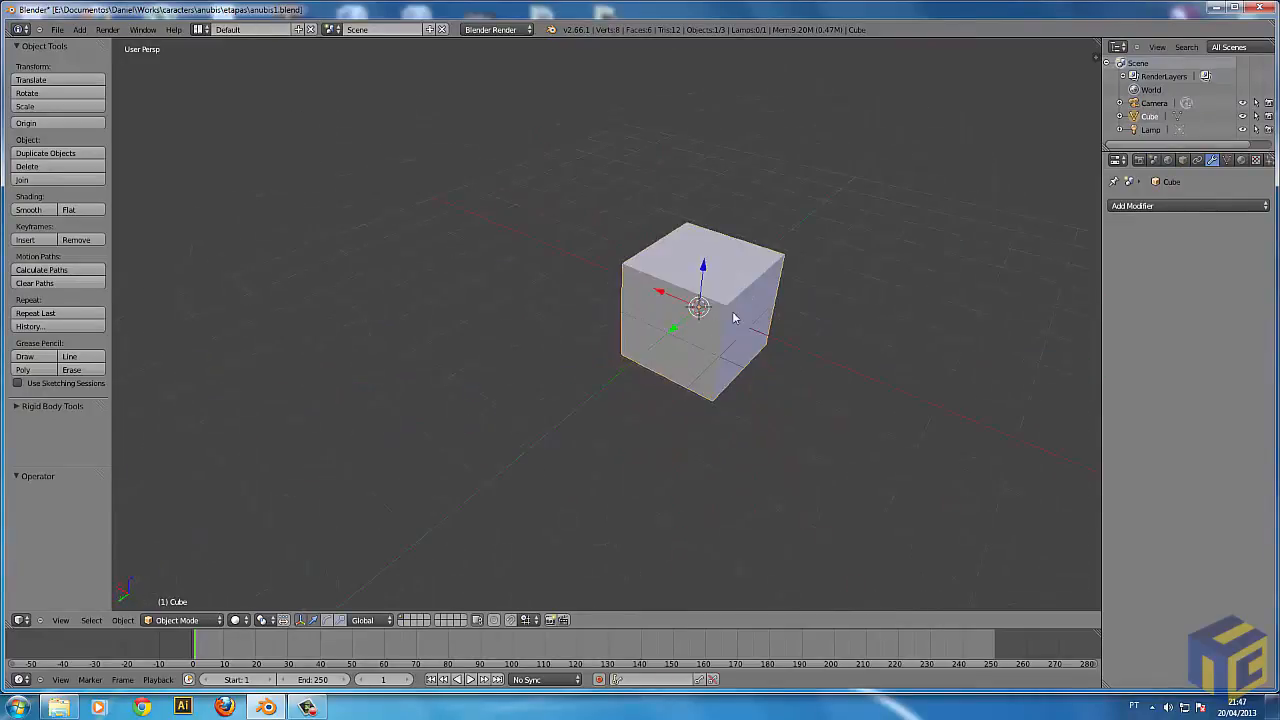
Inspect the cube in wireframe display from several angles, and return the viewport to Solid shading.
key(z)
mouse_move(760, 337)
middle_down()
mouse_move(771, 339)
mouse_move(726, 338)
middle_up()
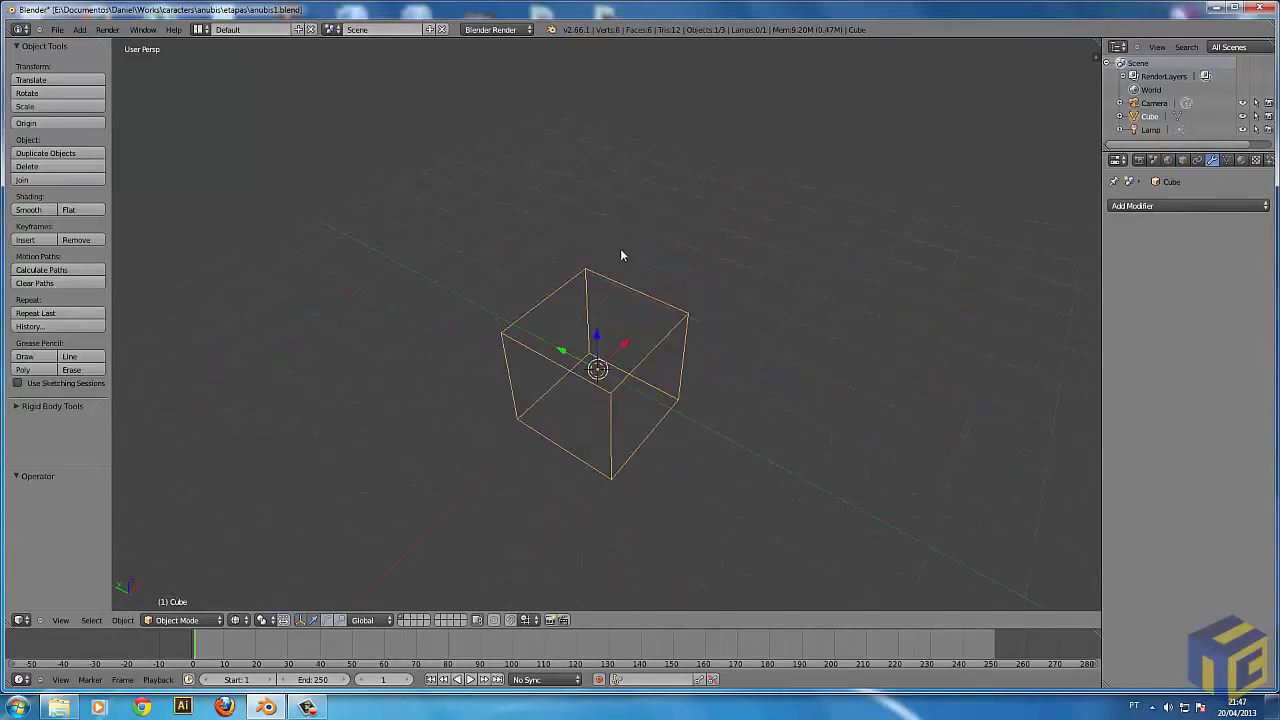
middle_drag(711, 334, 680, 389)
middle_drag(569, 374, 620, 338)
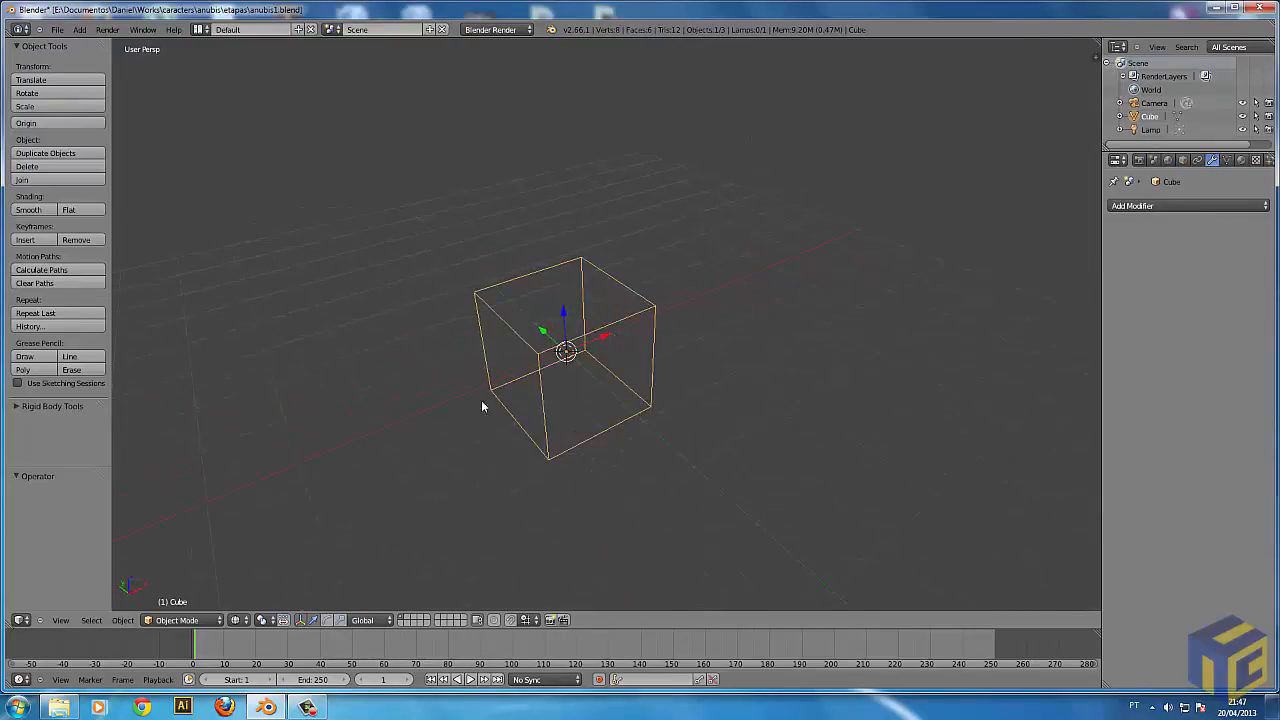
click(238, 620)
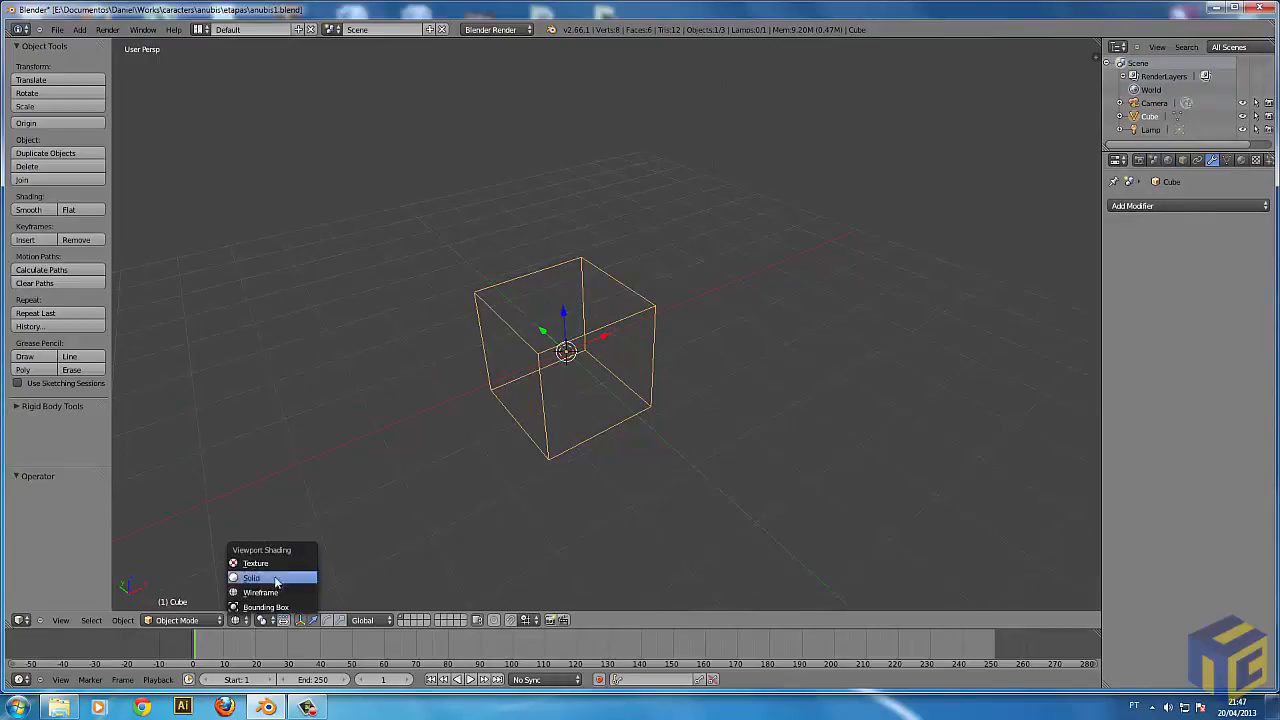
click(252, 577)
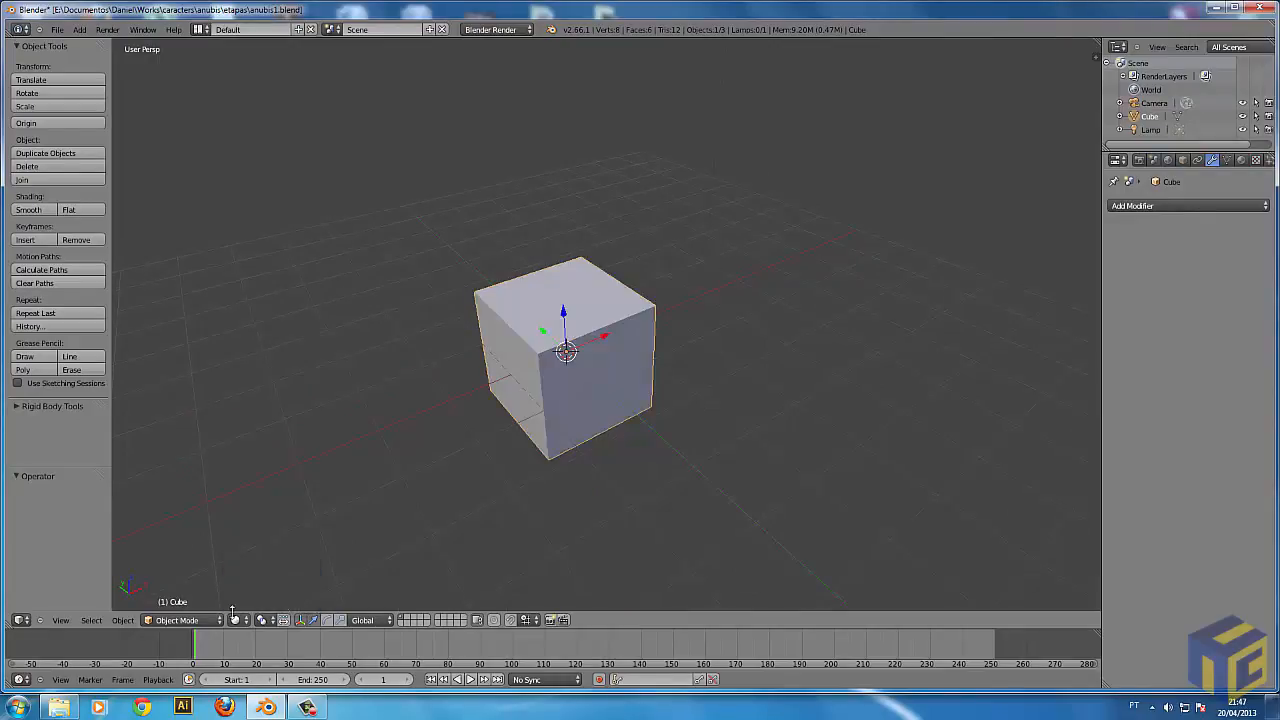
click(237, 620)
Switch the 3D view from perspective to orthographic projection, and view the cube from different angles.
scroll(720, 443, down, 3)
middle_drag(705, 455, 589, 406)
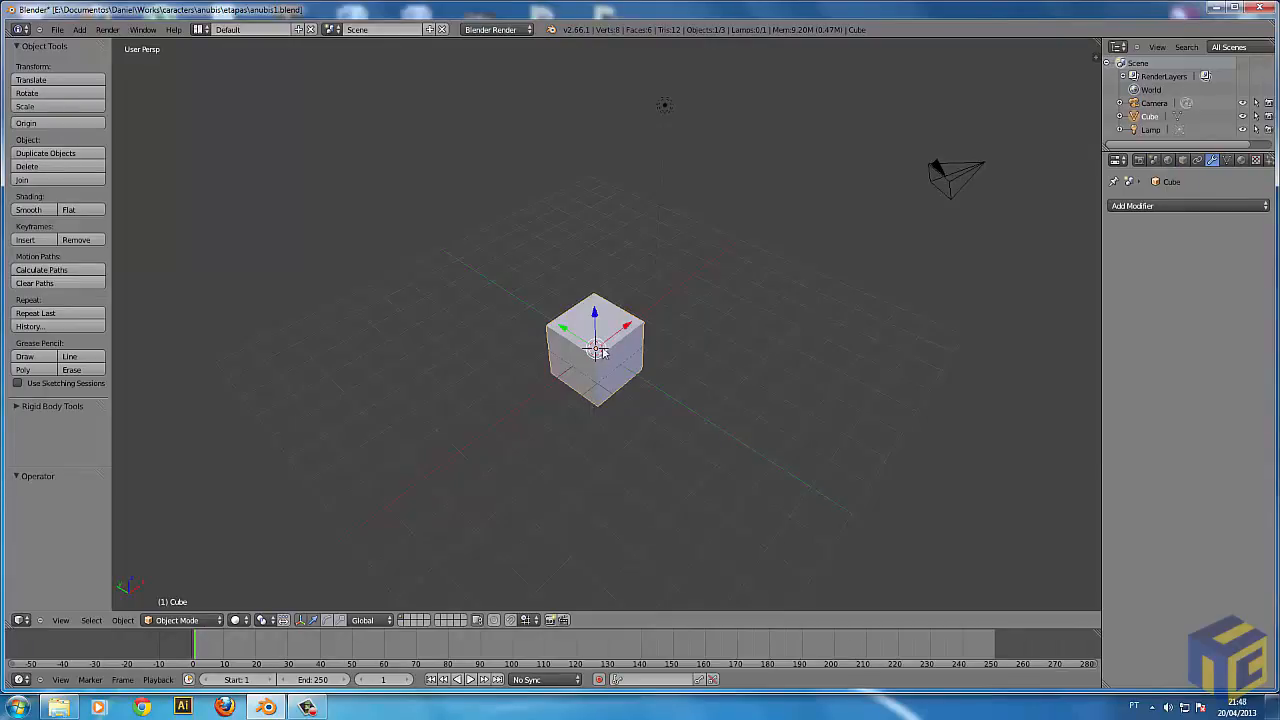
middle_drag(647, 372, 515, 348)
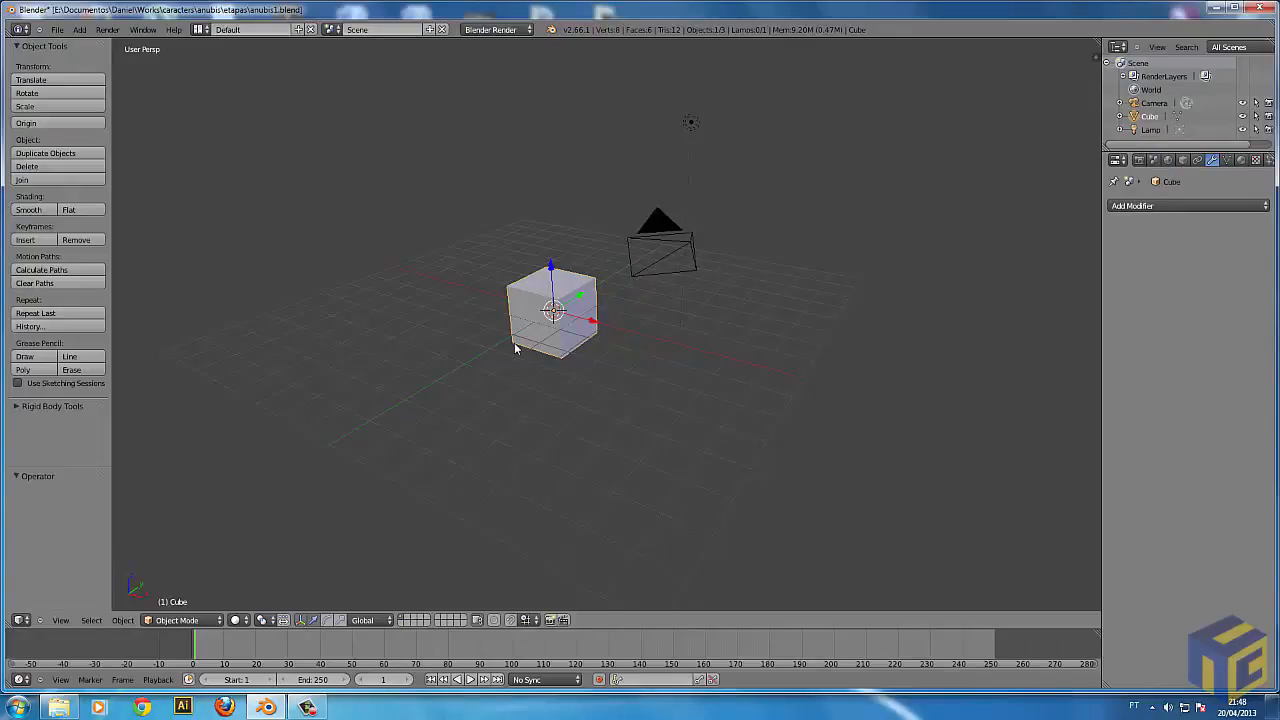
key(KP_5)
middle_drag(522, 382, 826, 370)
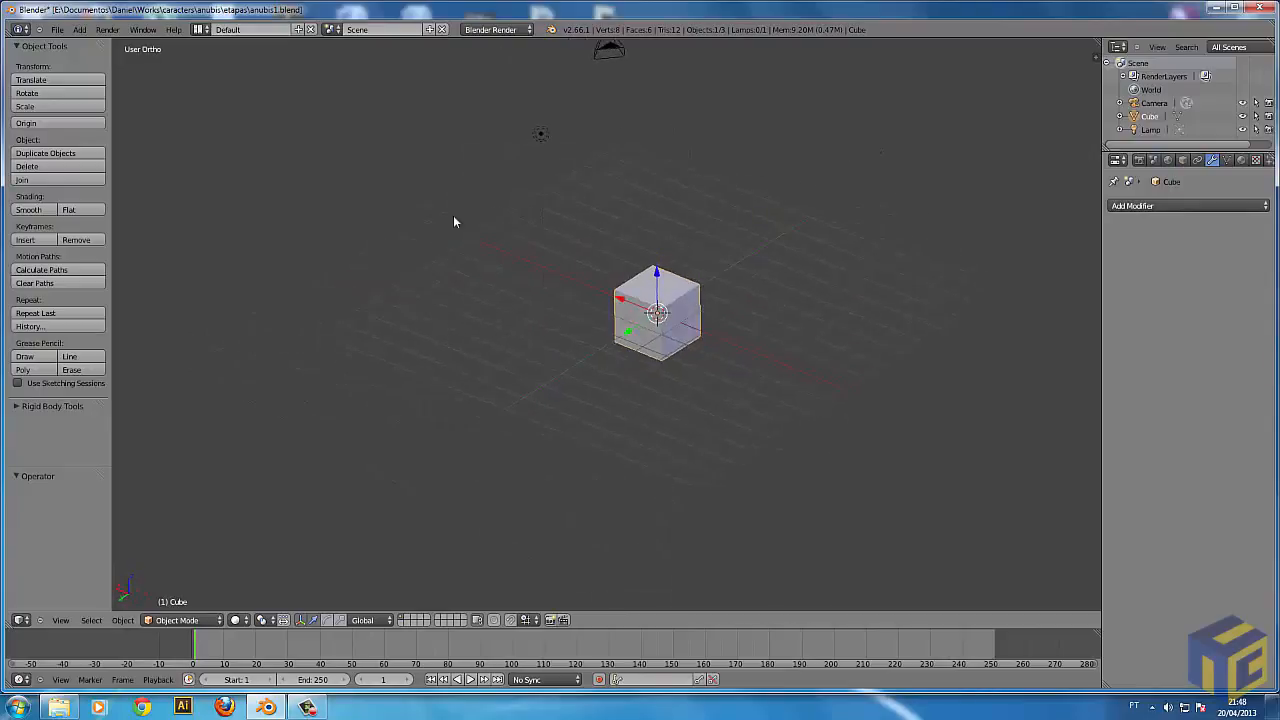
mouse_move(717, 367)
middle_down()
mouse_move(771, 371)
mouse_move(643, 349)
mouse_move(598, 357)
mouse_move(737, 363)
middle_up()
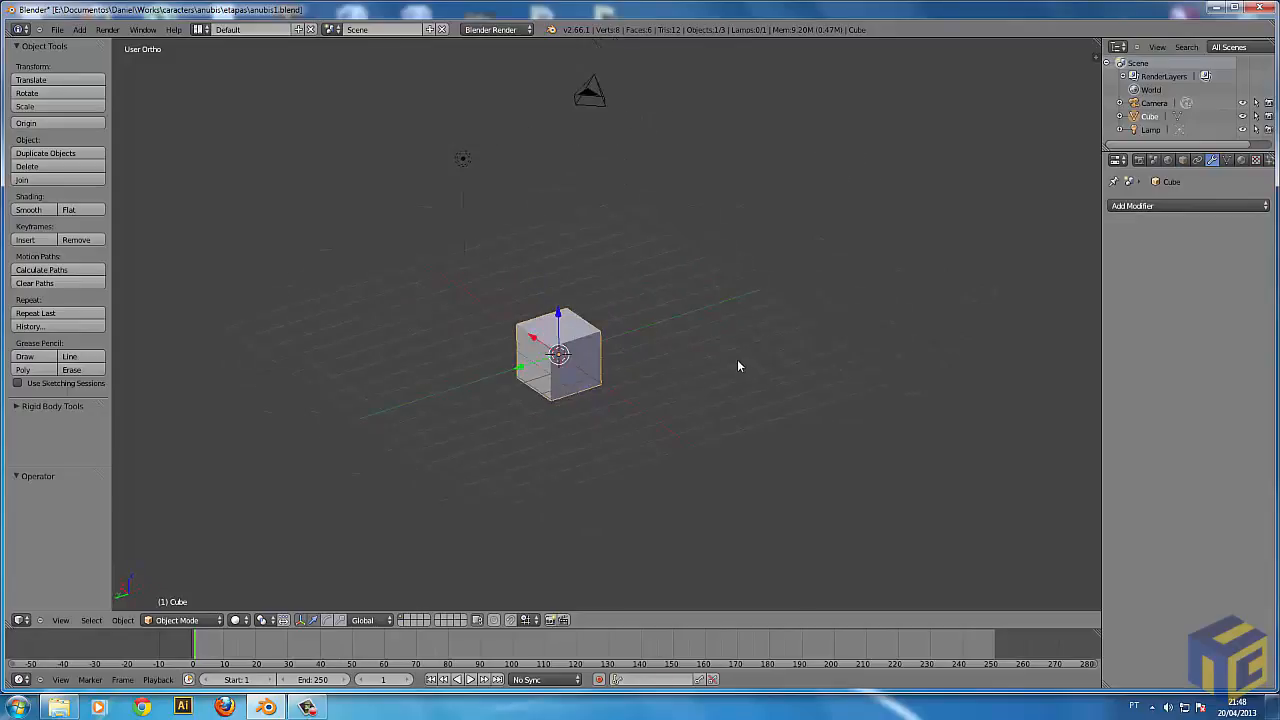
View the scene from the right side, and orbit around the cube to freely angled views.
key(KP_3)
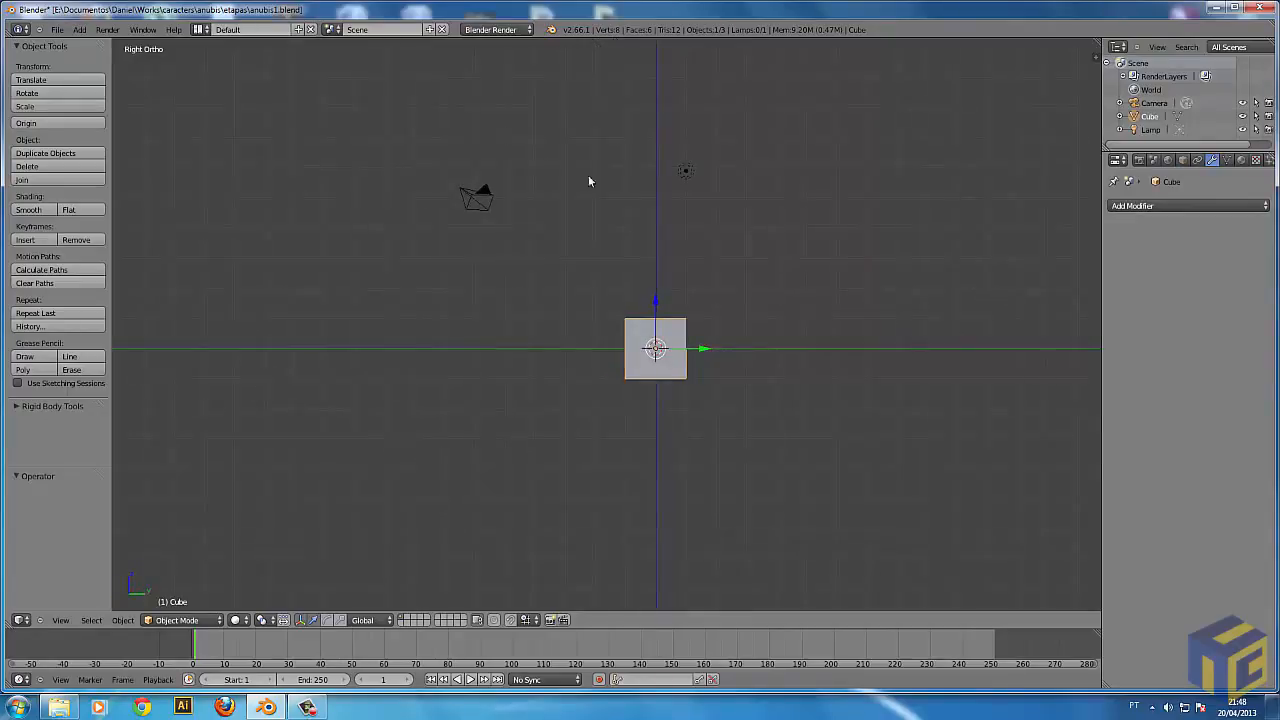
middle_drag(662, 338, 719, 380)
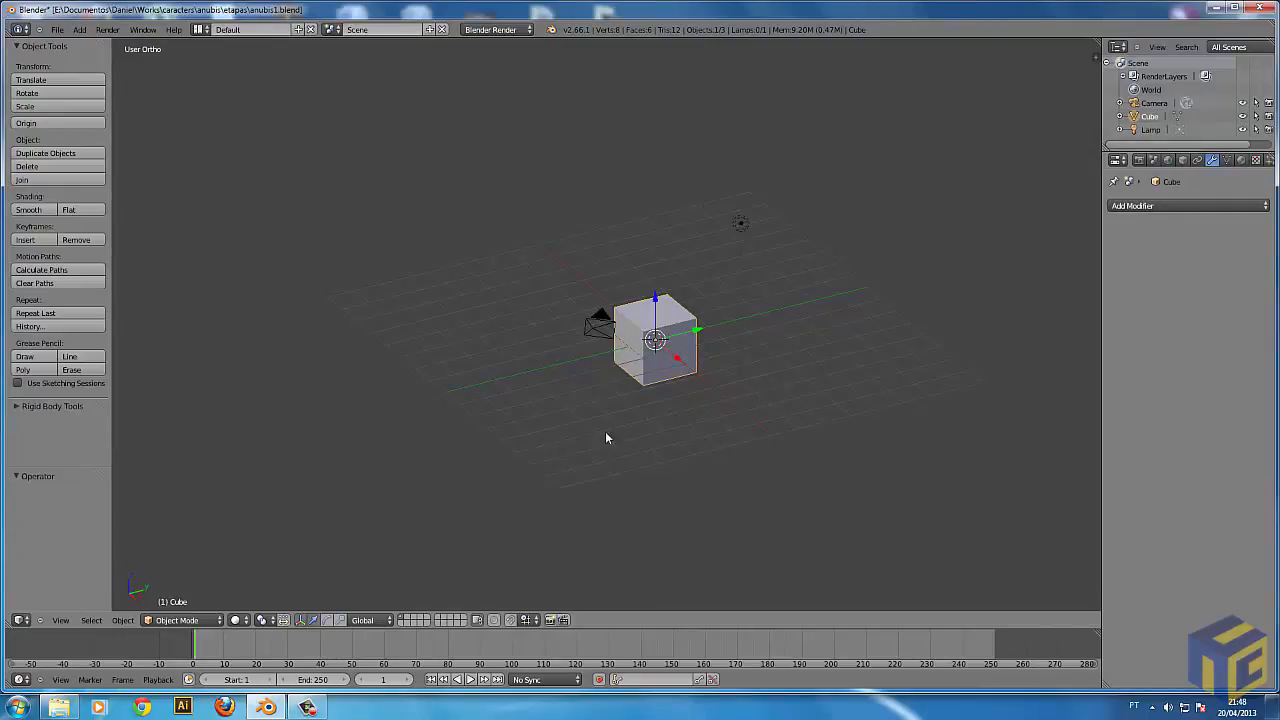
middle_drag(858, 390, 748, 407)
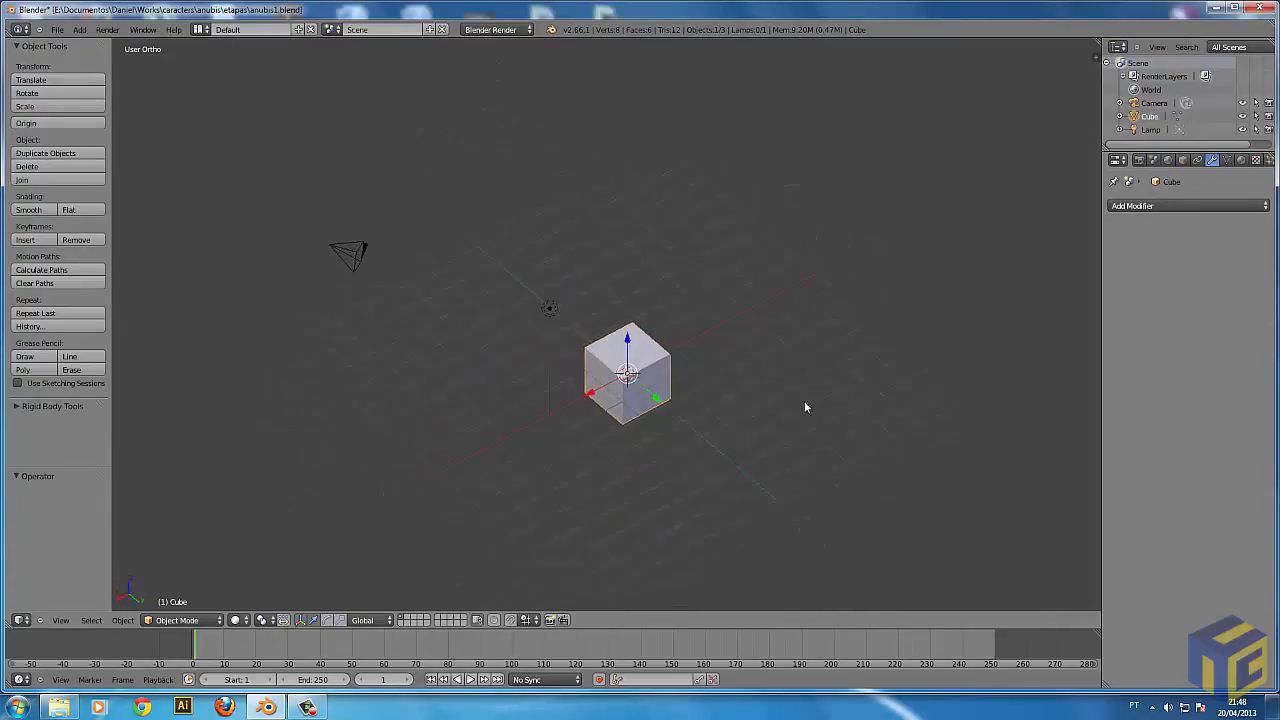
middle_drag(869, 401, 657, 408)
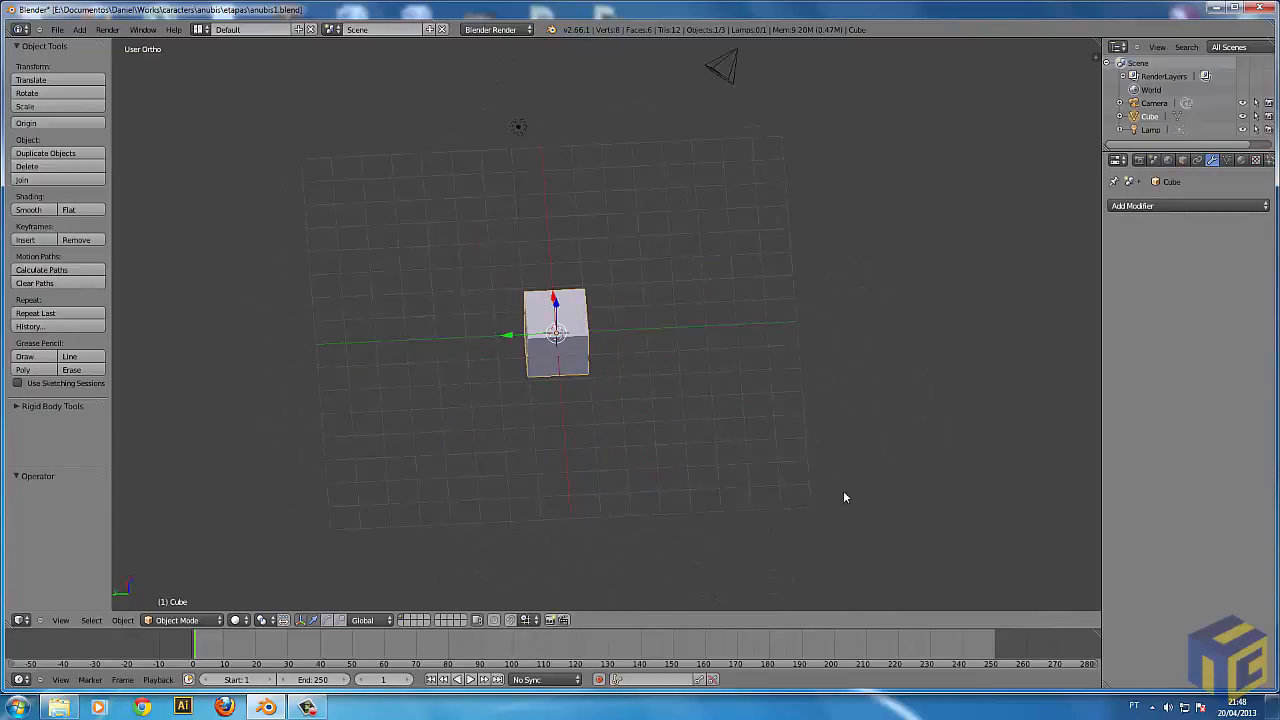
middle_drag(555, 426, 594, 386)
Select the camera and centre the view on it, examining it from a wider distance.
right_click(772, 108)
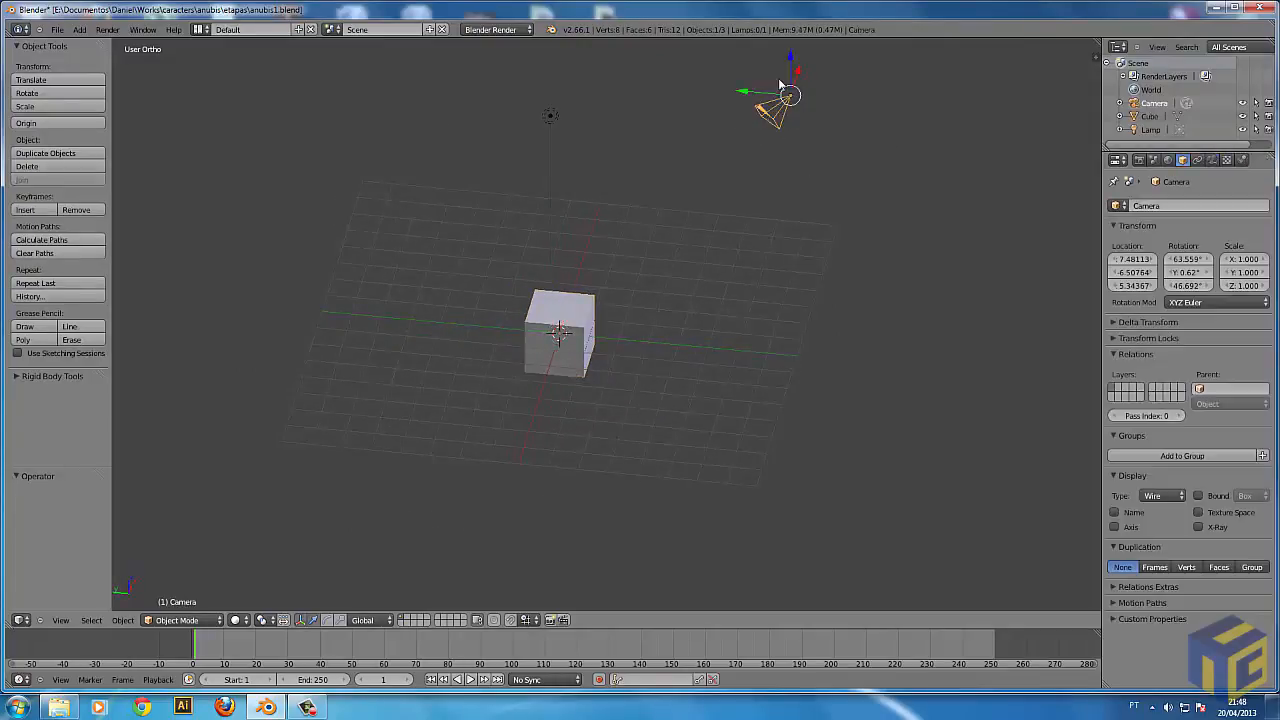
middle_drag(590, 355, 573, 332)
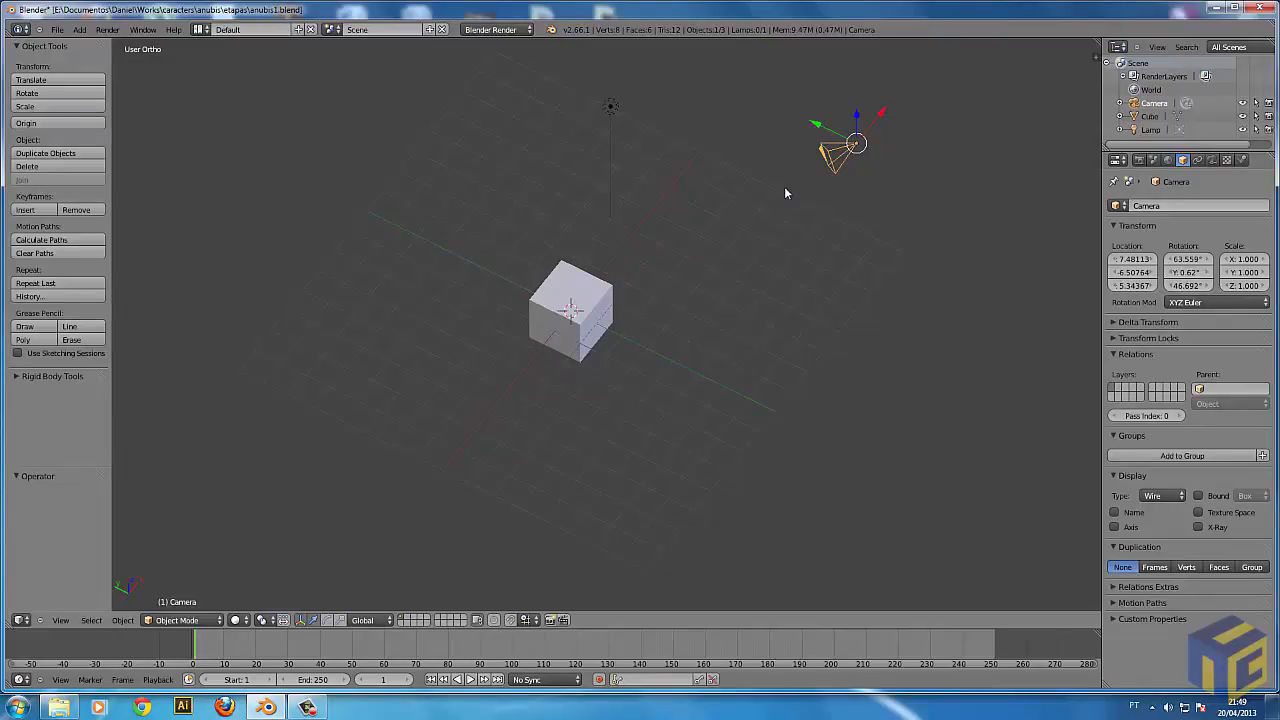
key(KP_Decimal)
middle_drag(775, 374, 560, 374)
scroll(622, 370, down, 5)
scroll(622, 370, down, 3)
middle_drag(966, 374, 587, 371)
Select the lamp and centre the view on it, orbiting around it.
right_click(420, 348)
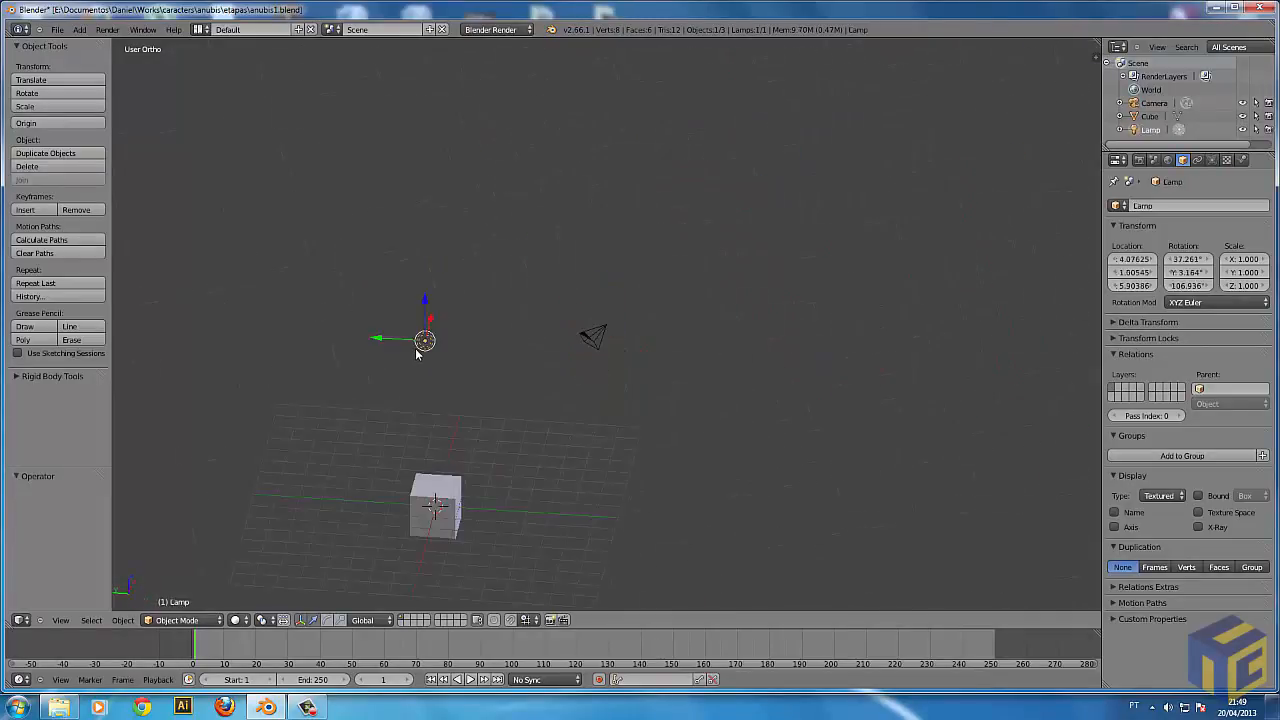
key(KP_Decimal)
middle_drag(420, 343, 697, 394)
scroll(697, 394, down, 4)
Put the cube in Edit Mode with wireframe display, deselect all its geometry, and select only its rear upper corner vertex.
right_click(712, 360)
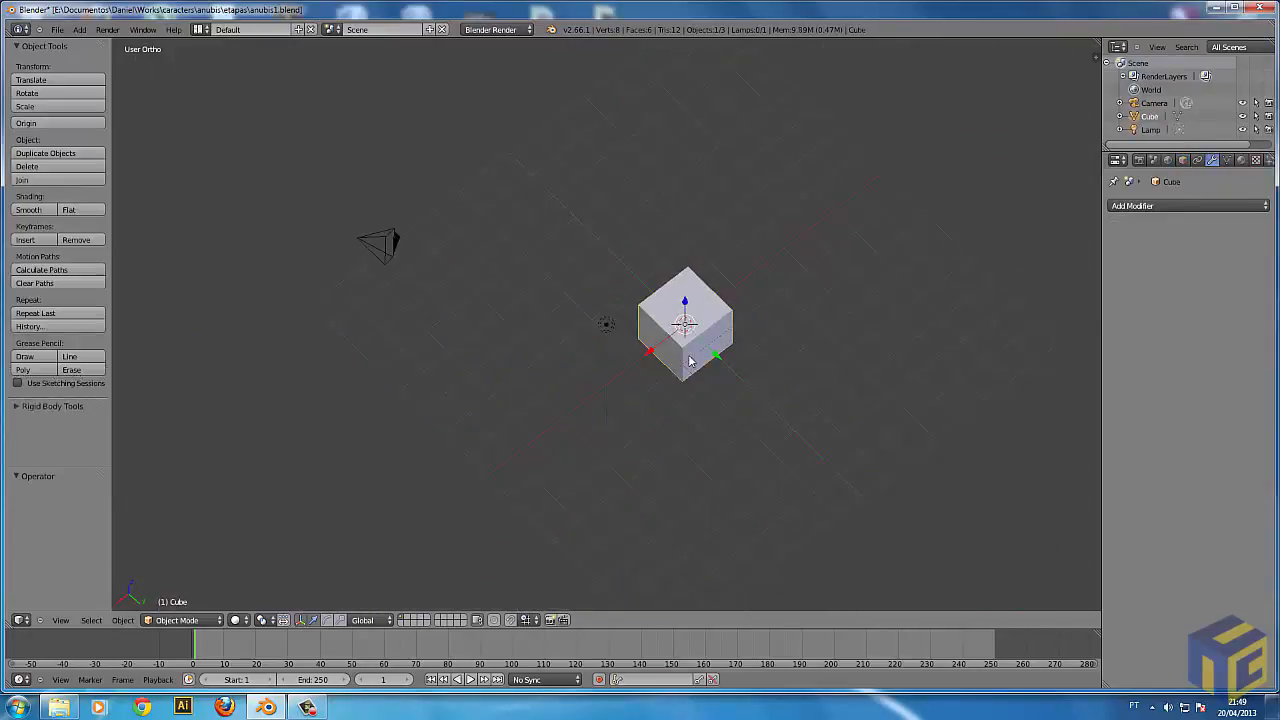
key(Tab)
key(z)
key(a)
right_click(689, 267)
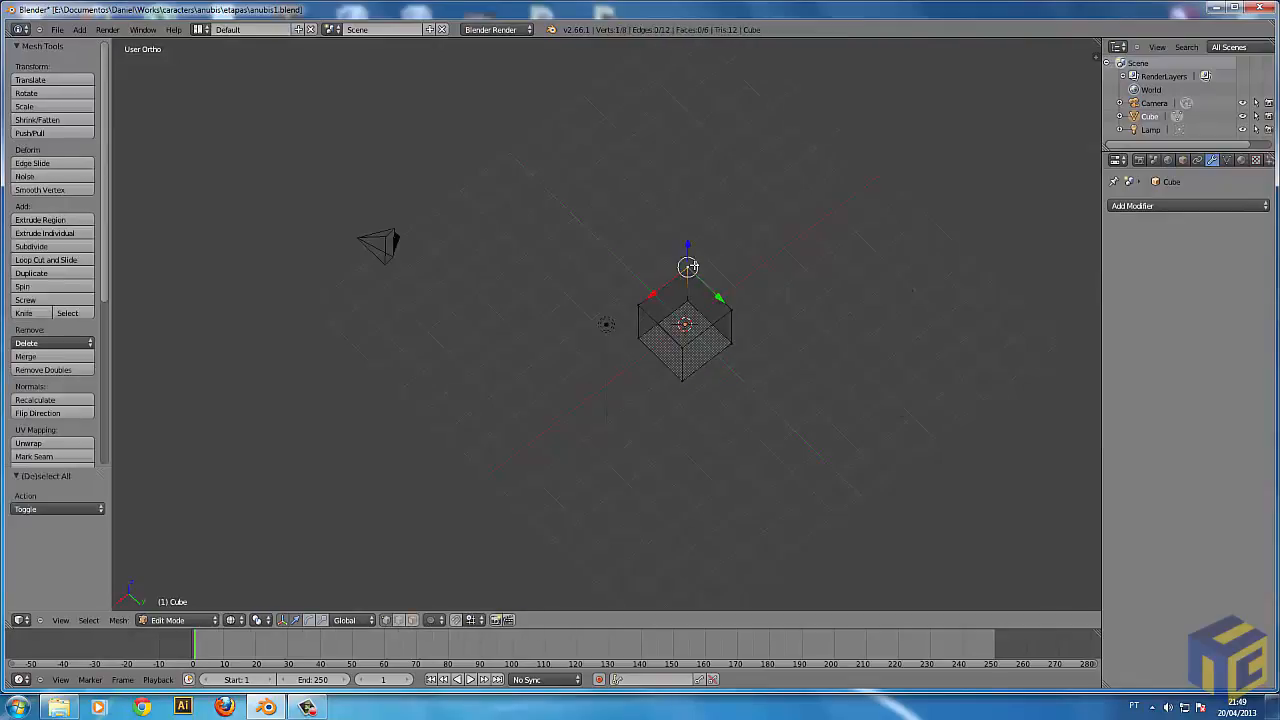
scroll(674, 306, down, 1)
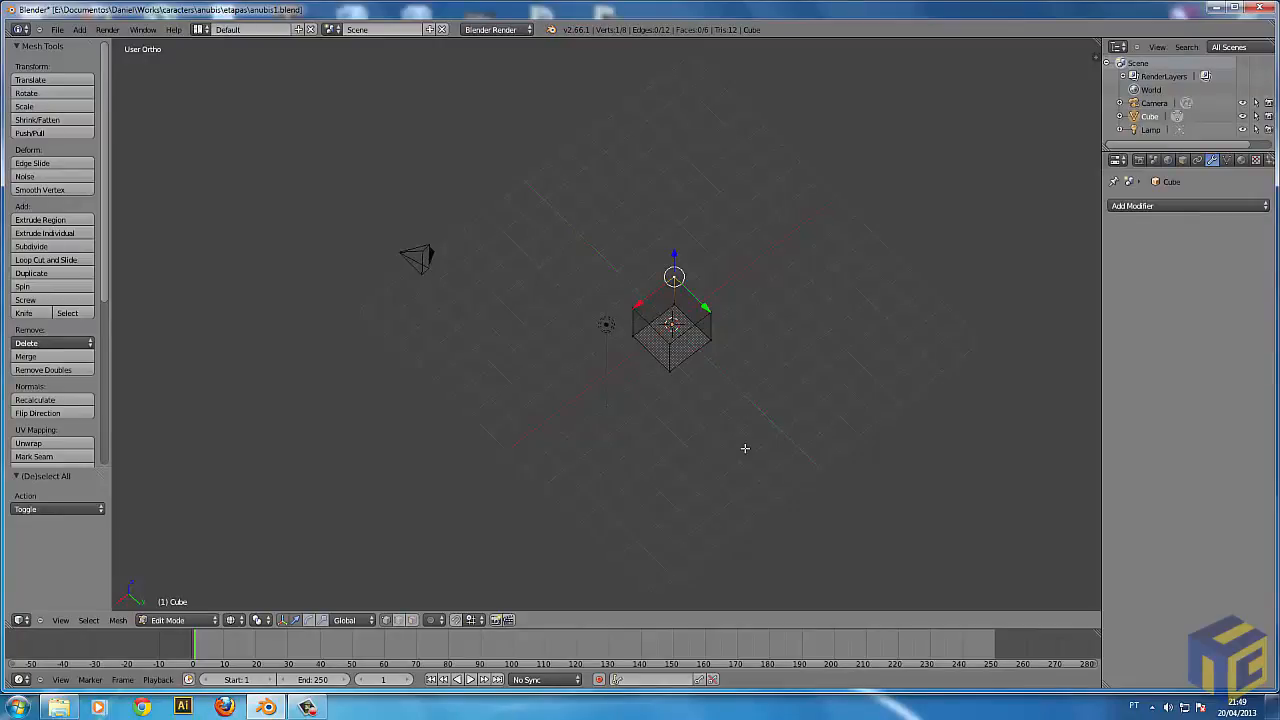
Show the 3D view's properties region and start the Screencast Keys display.
key(n)
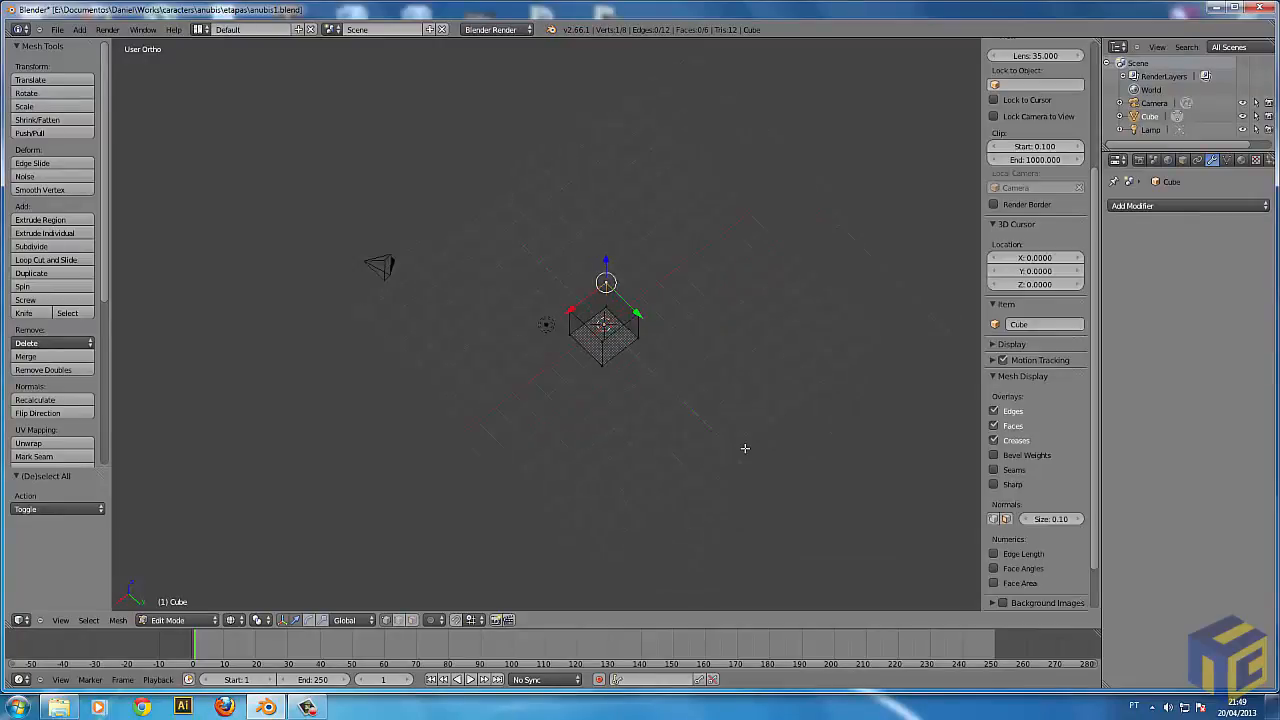
scroll(1096, 424, down, 3)
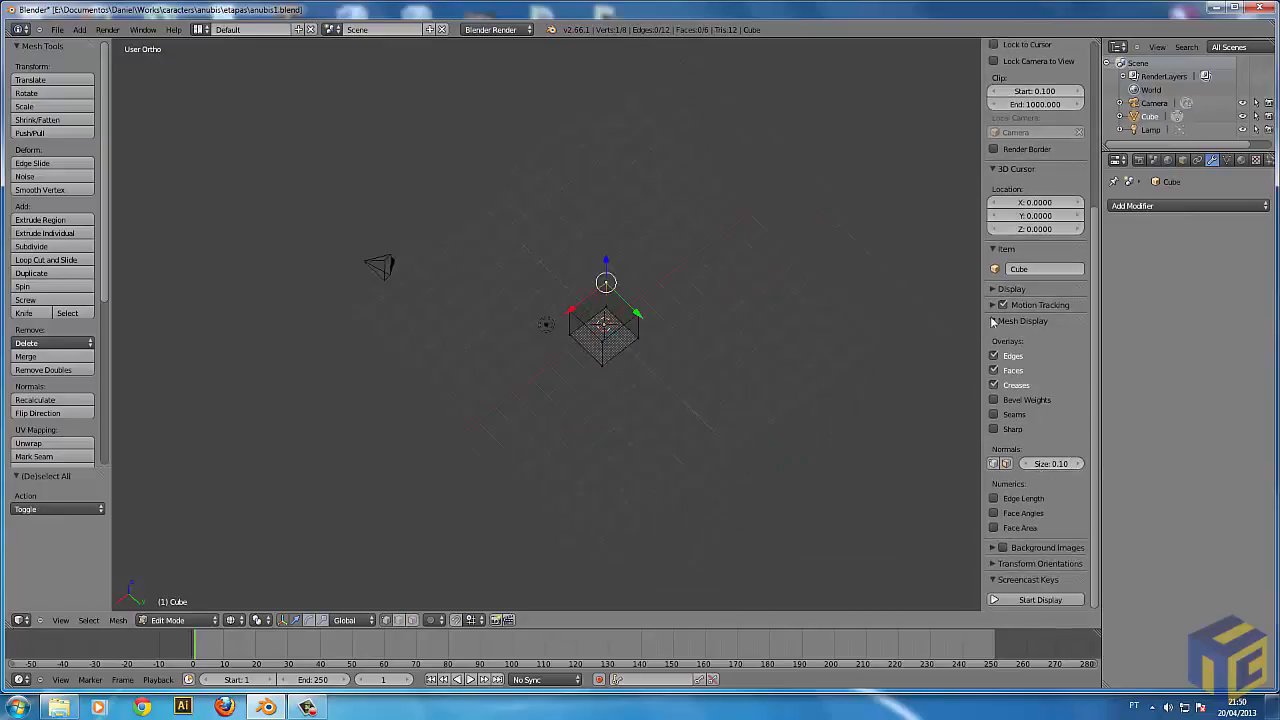
click(1040, 599)
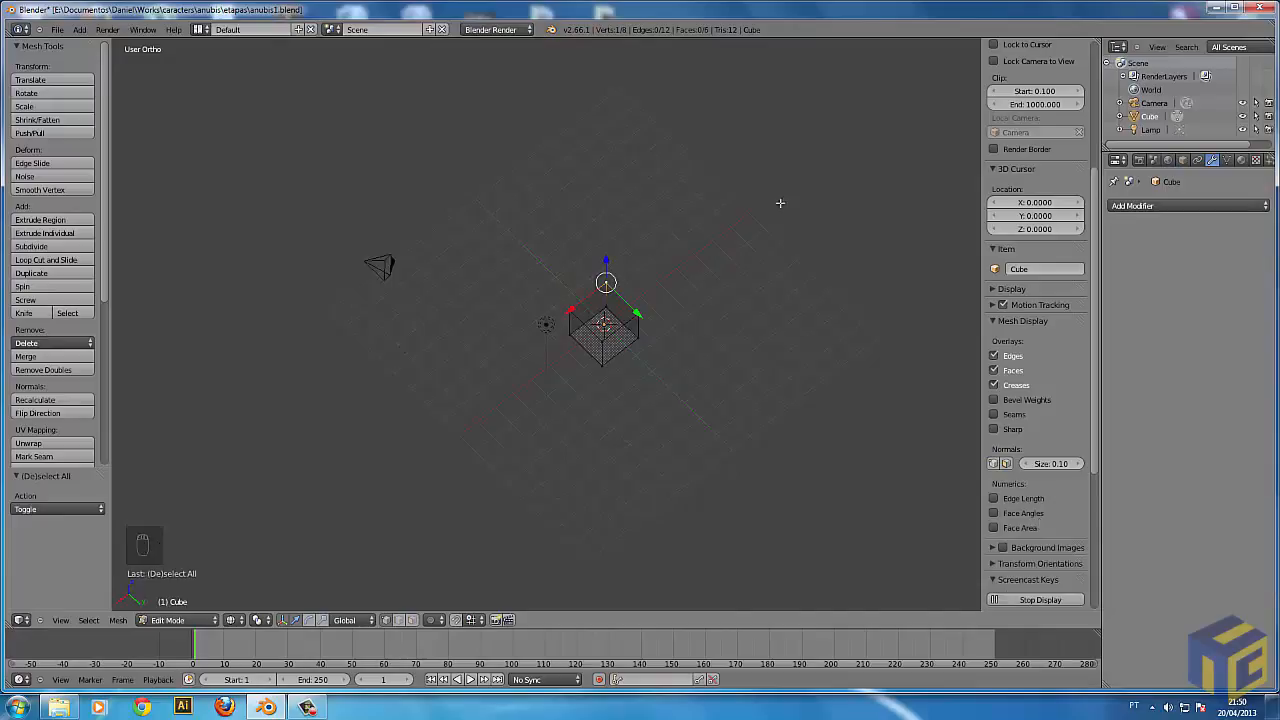
Deselect all the cube's vertices and return the cube to Object Mode with solid display.
key(a)
key(b)
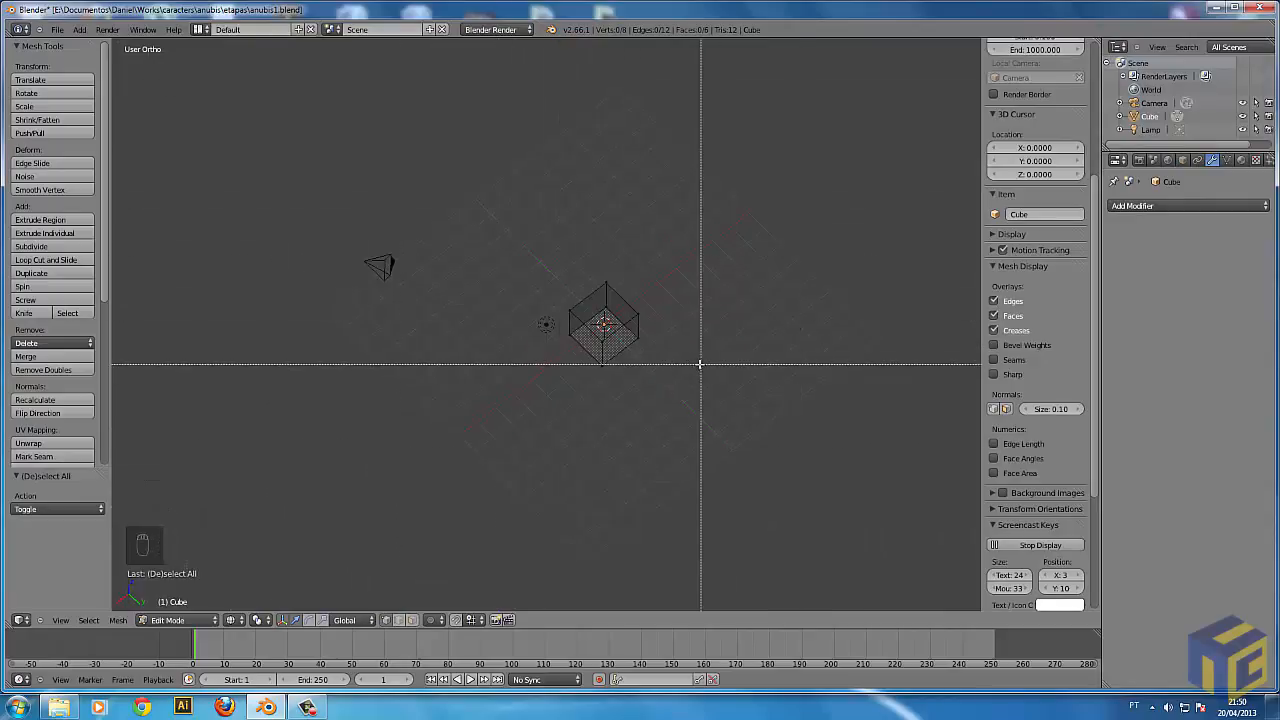
key(Escape)
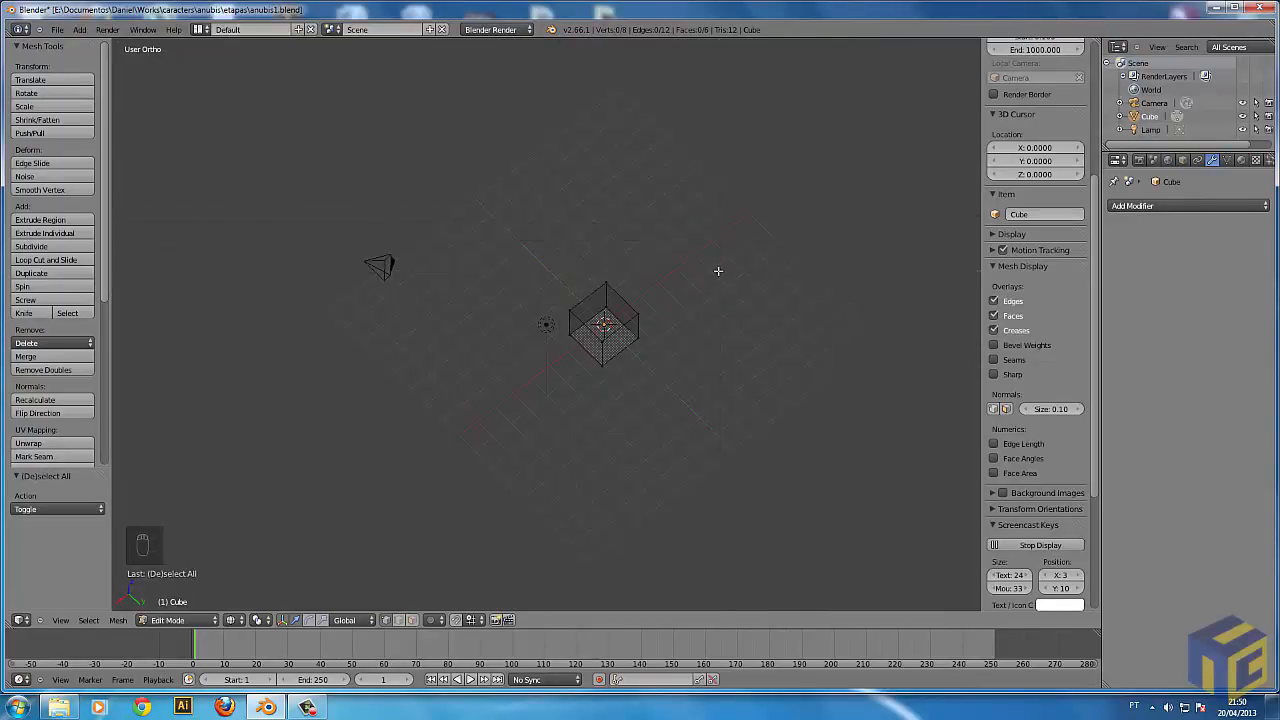
key(Tab)
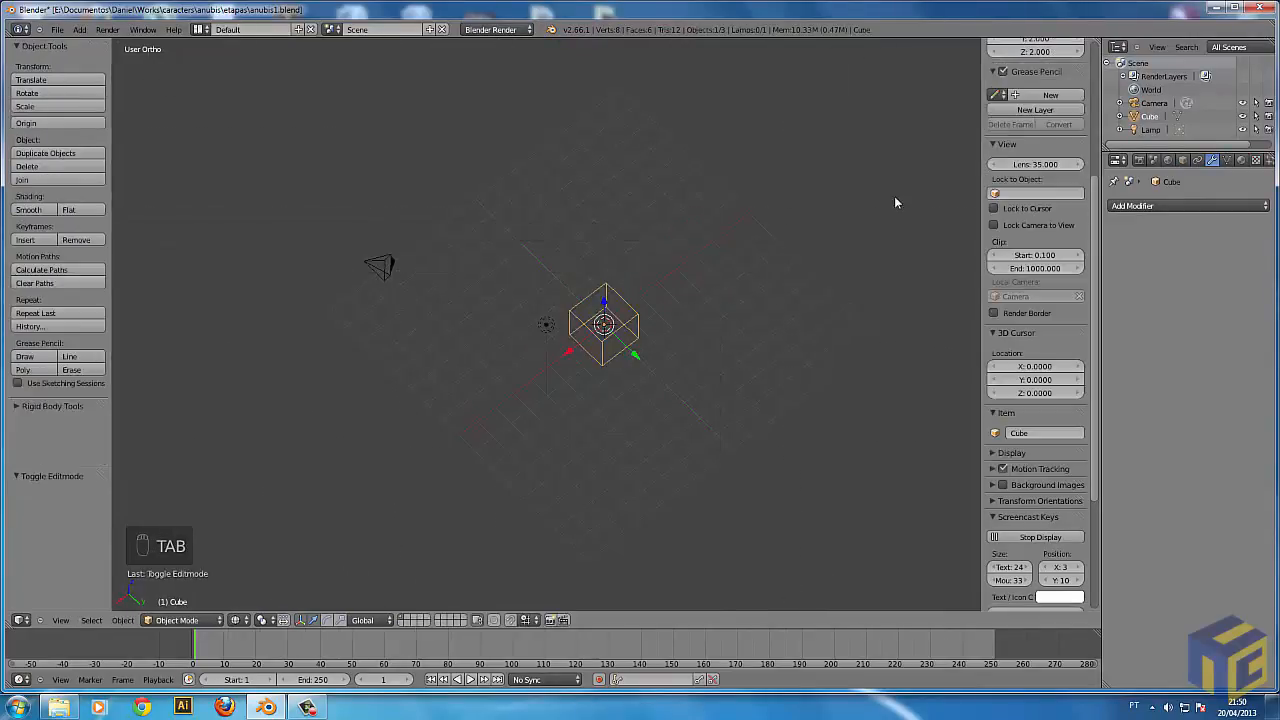
key(z)
middle_drag(740, 367, 712, 435)
scroll(712, 435, up, 3)
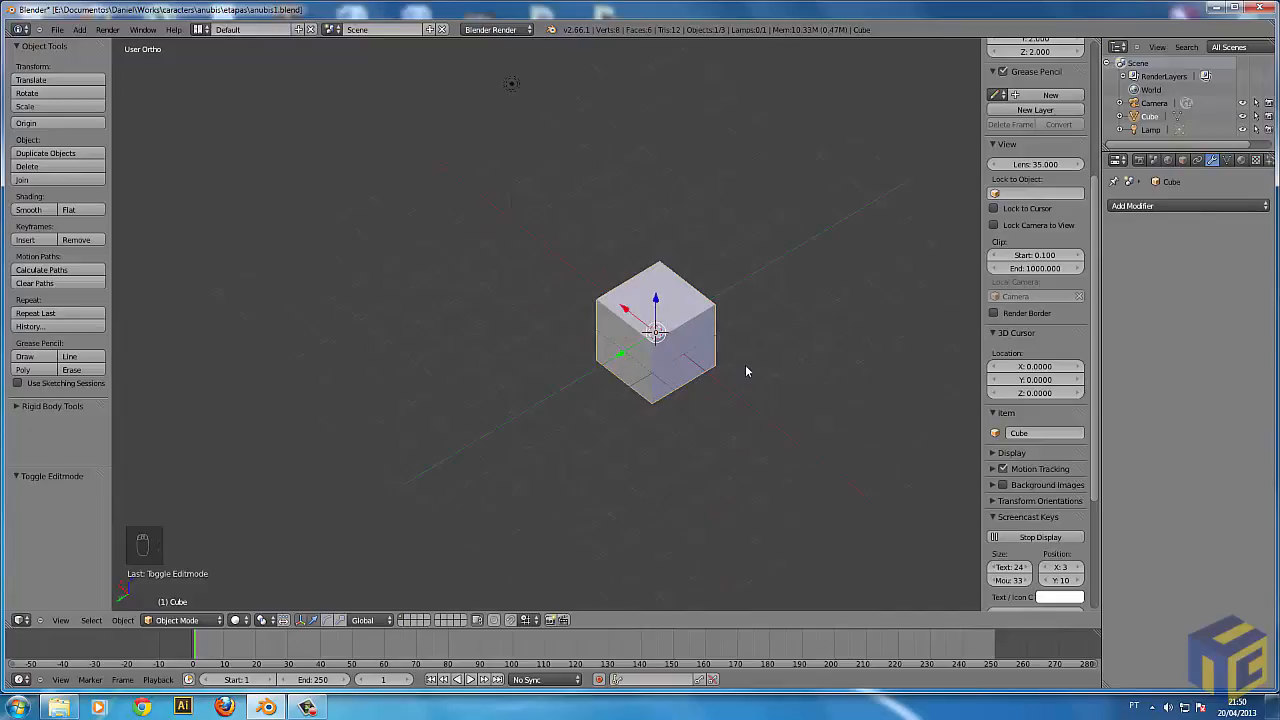
scroll(722, 317, down, 2)
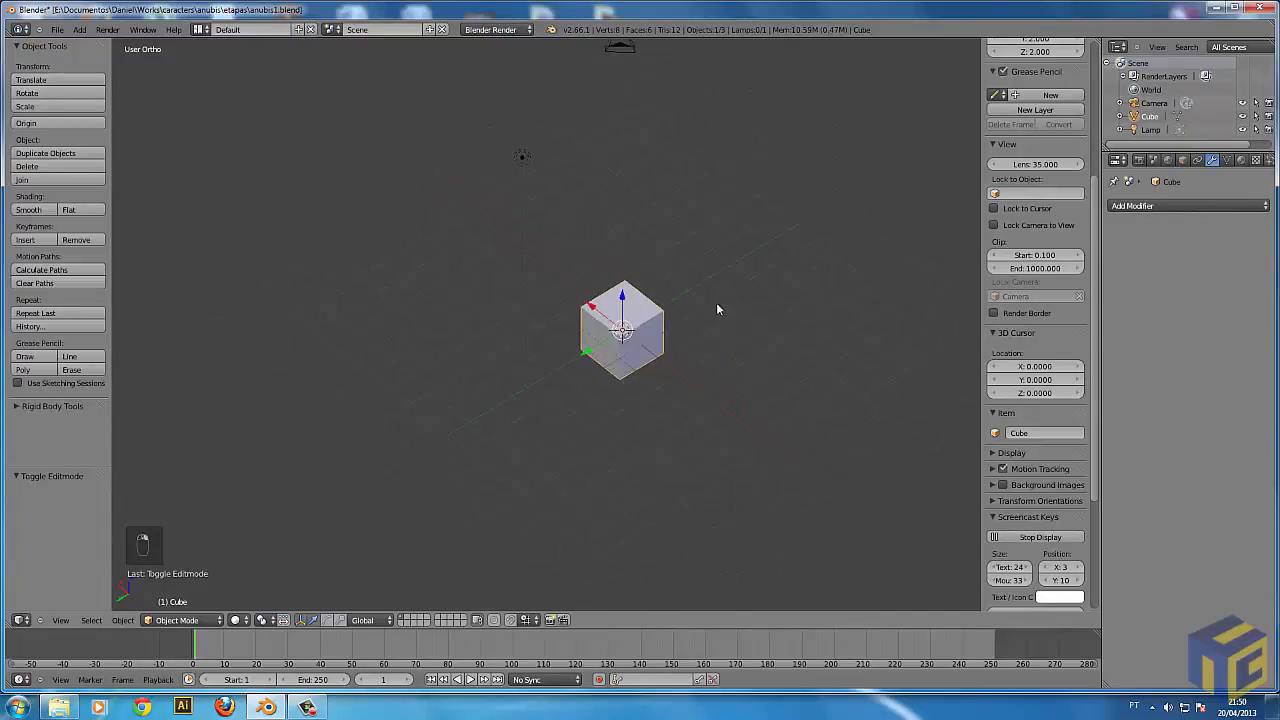
Try moving the whole cube in Object Mode and a single corner vertex in Edit Mode, ending in Object Mode.
key(g)
click(760, 450)
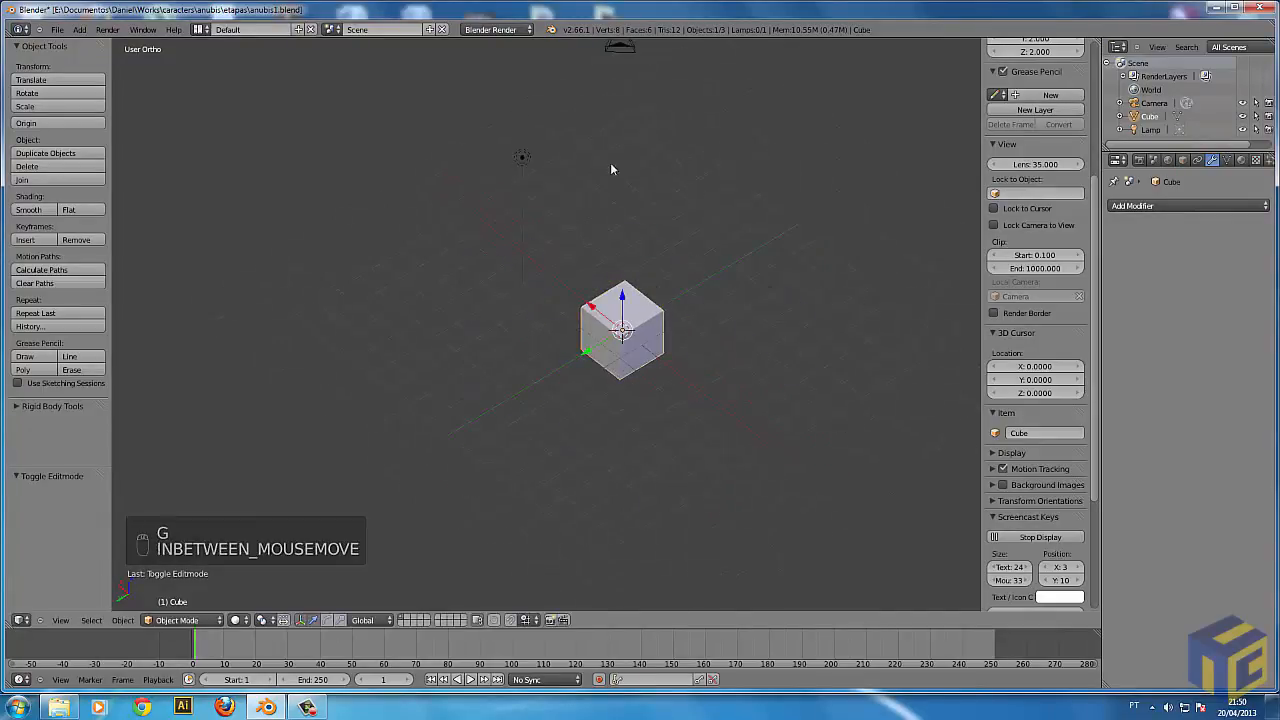
key(Tab)
right_click(662, 305)
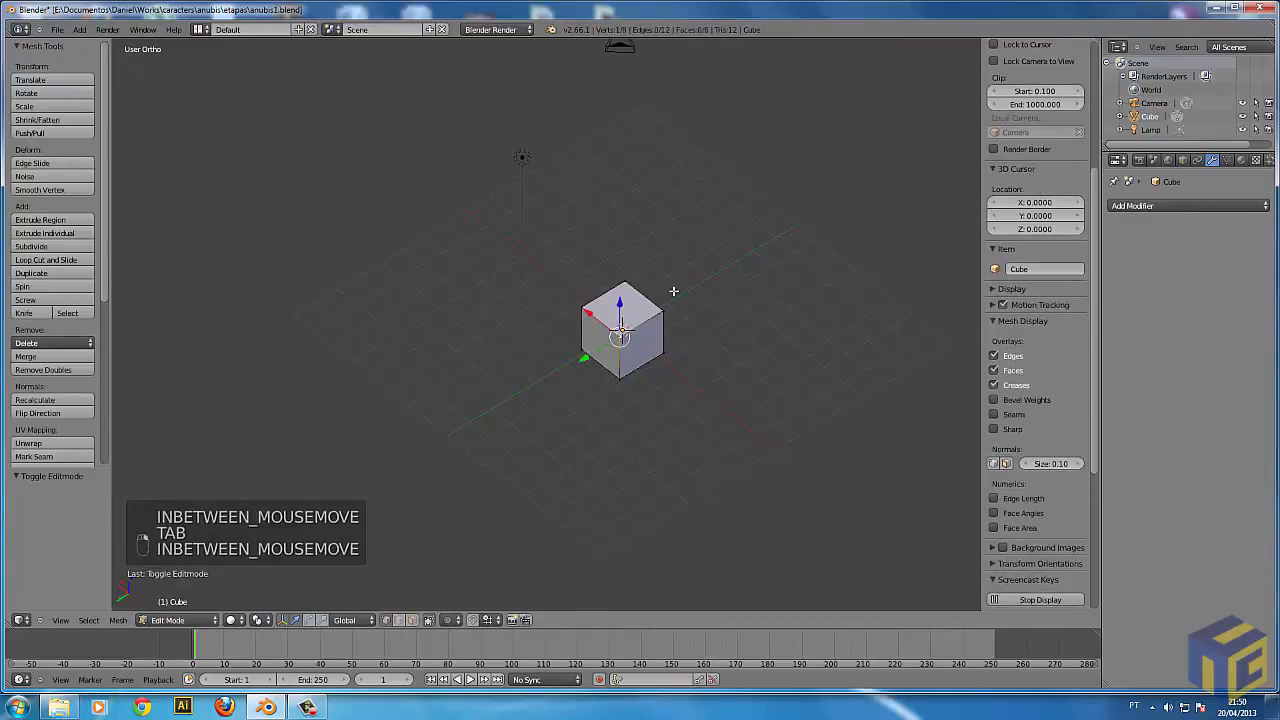
key(g)
right_click(612, 250)
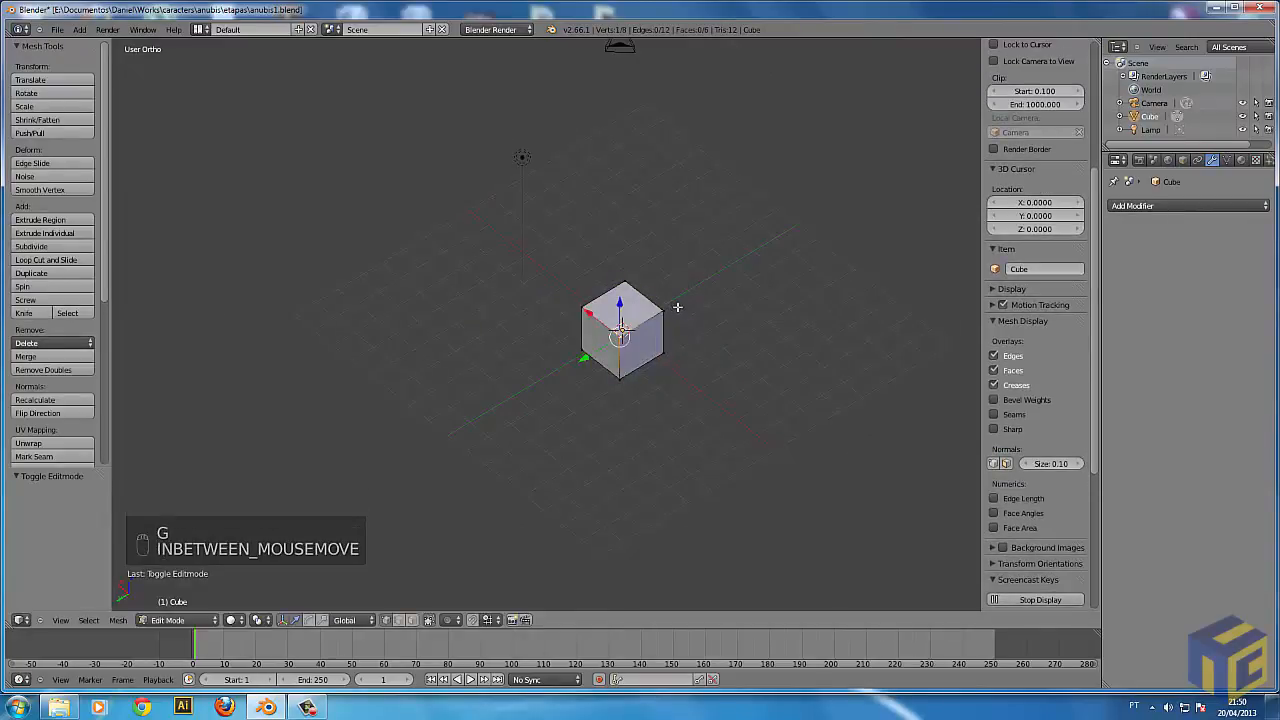
key(Tab)
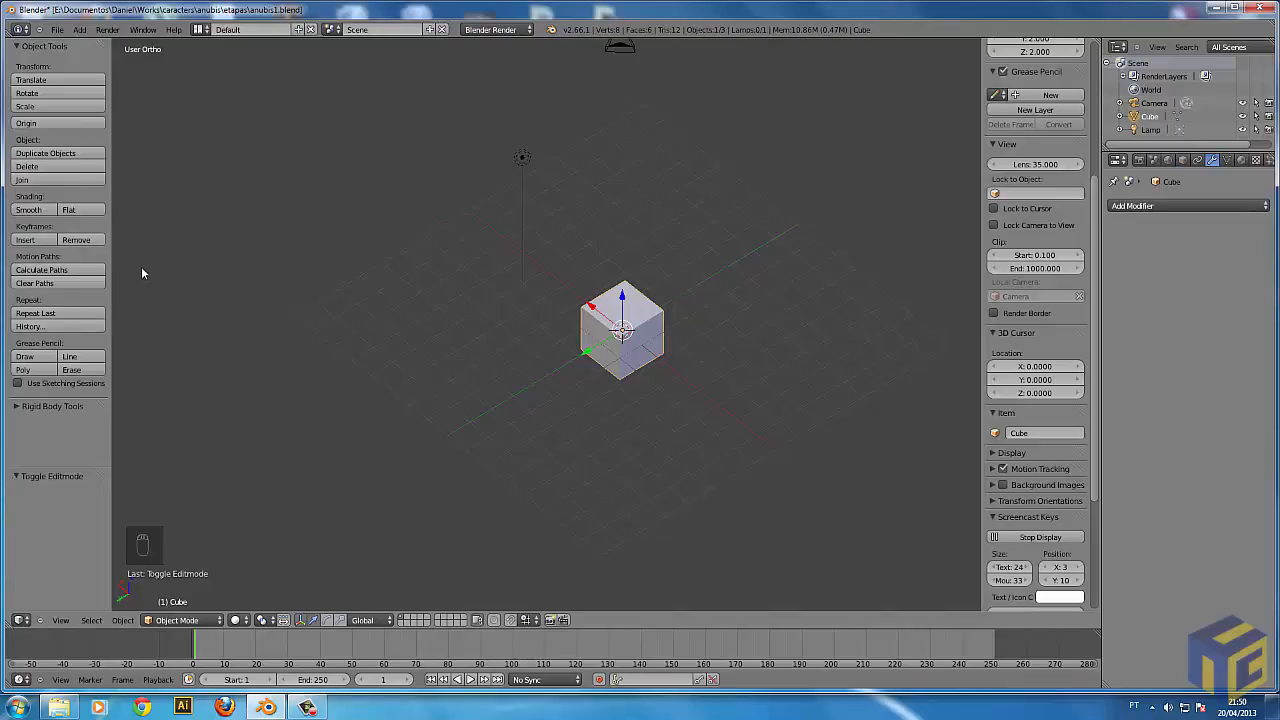
Toggle the tool shelf and properties region off and on, and expand and collapse the Display settings.
key(t)
key(t)
key(t)
key(t)
key(n)
key(n)
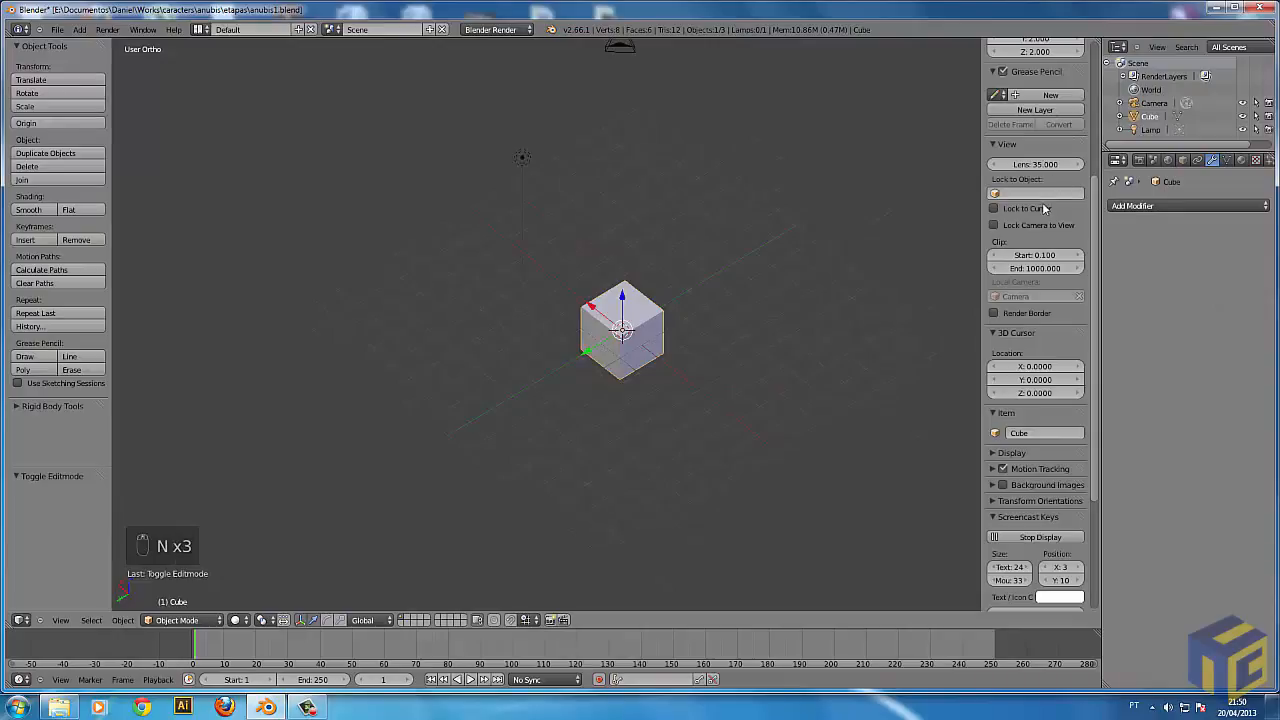
click(1005, 453)
click(1005, 453)
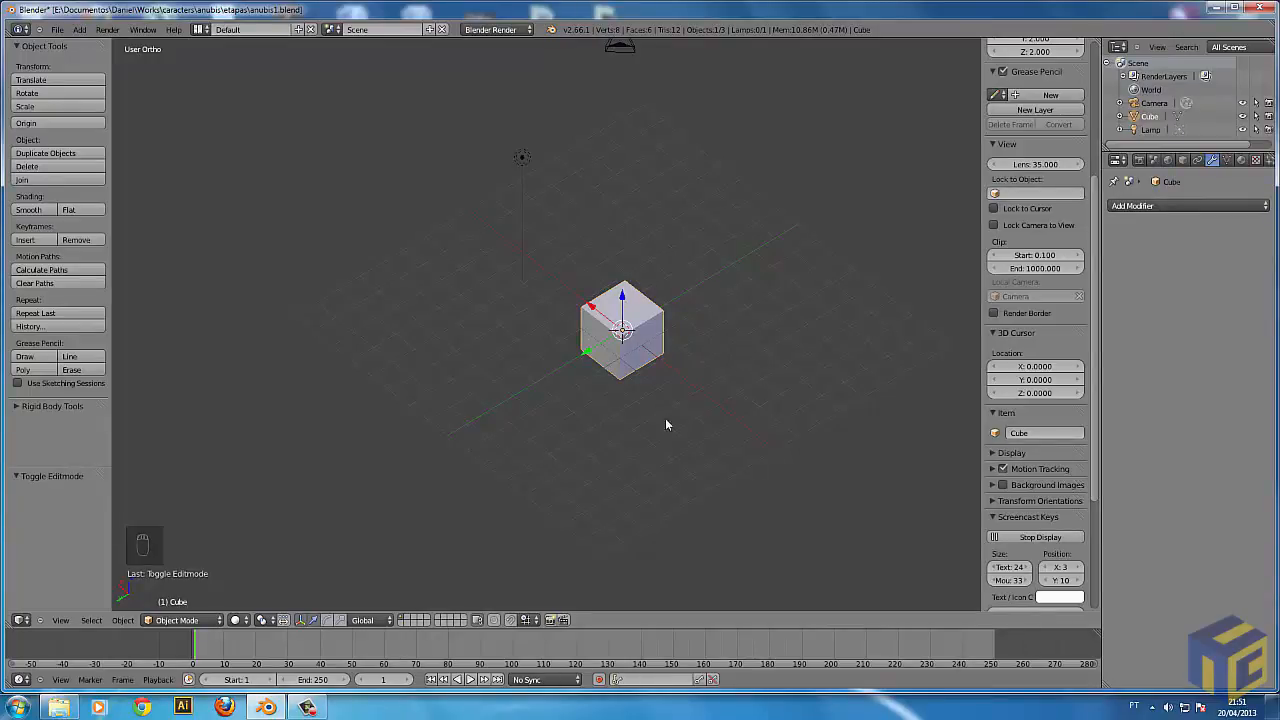
Move the cube freely above the grid by about 1.86 in X, -0.15 in Y and 3.22 in Z.
middle_drag(674, 394, 622, 320)
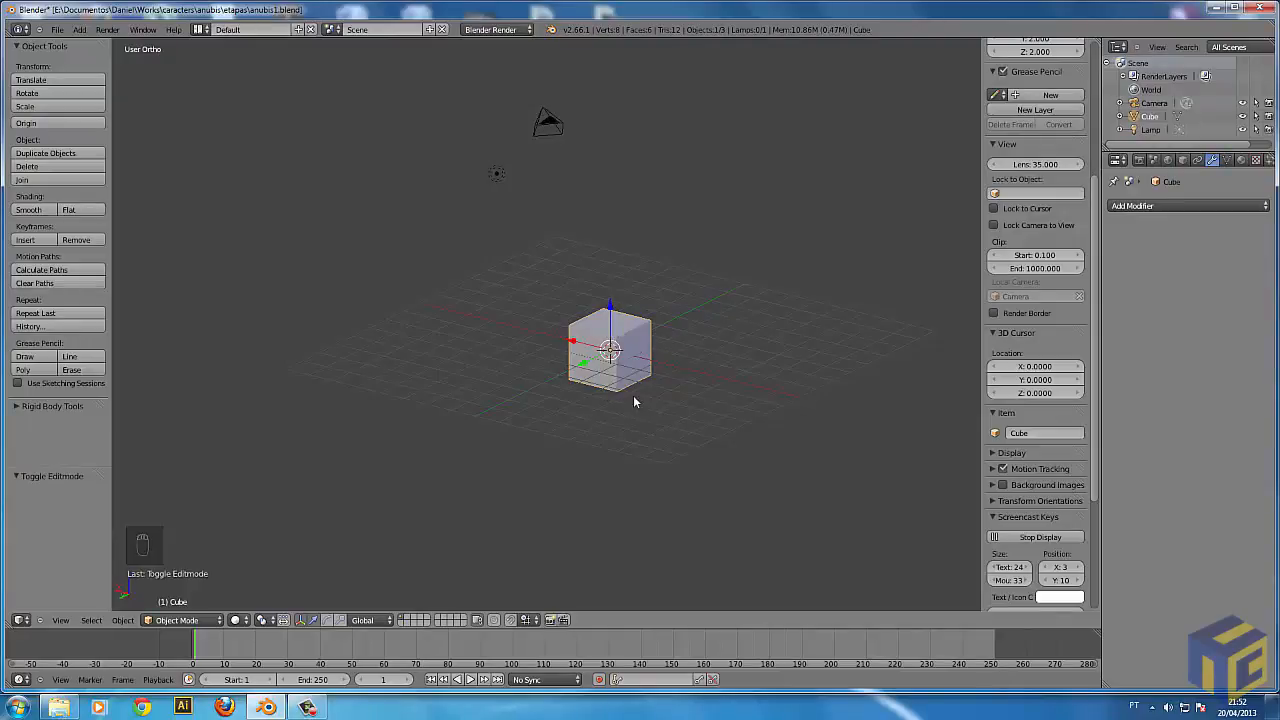
key(g)
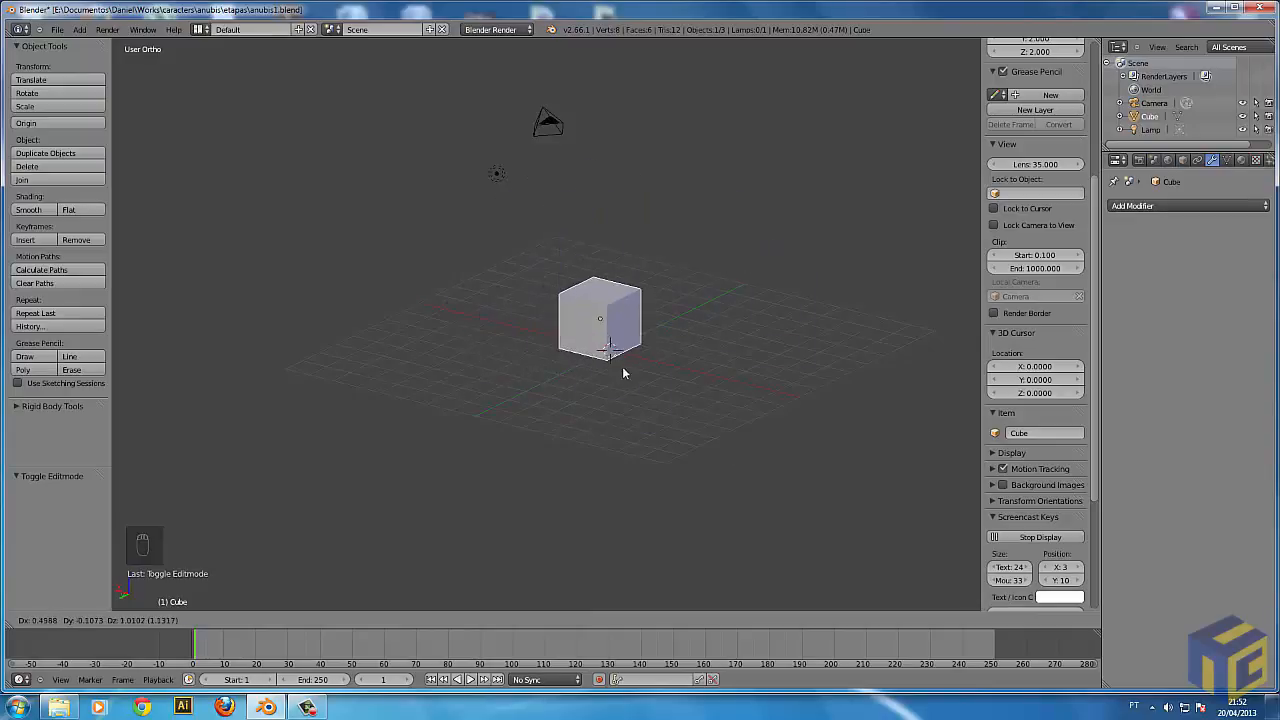
click(591, 298)
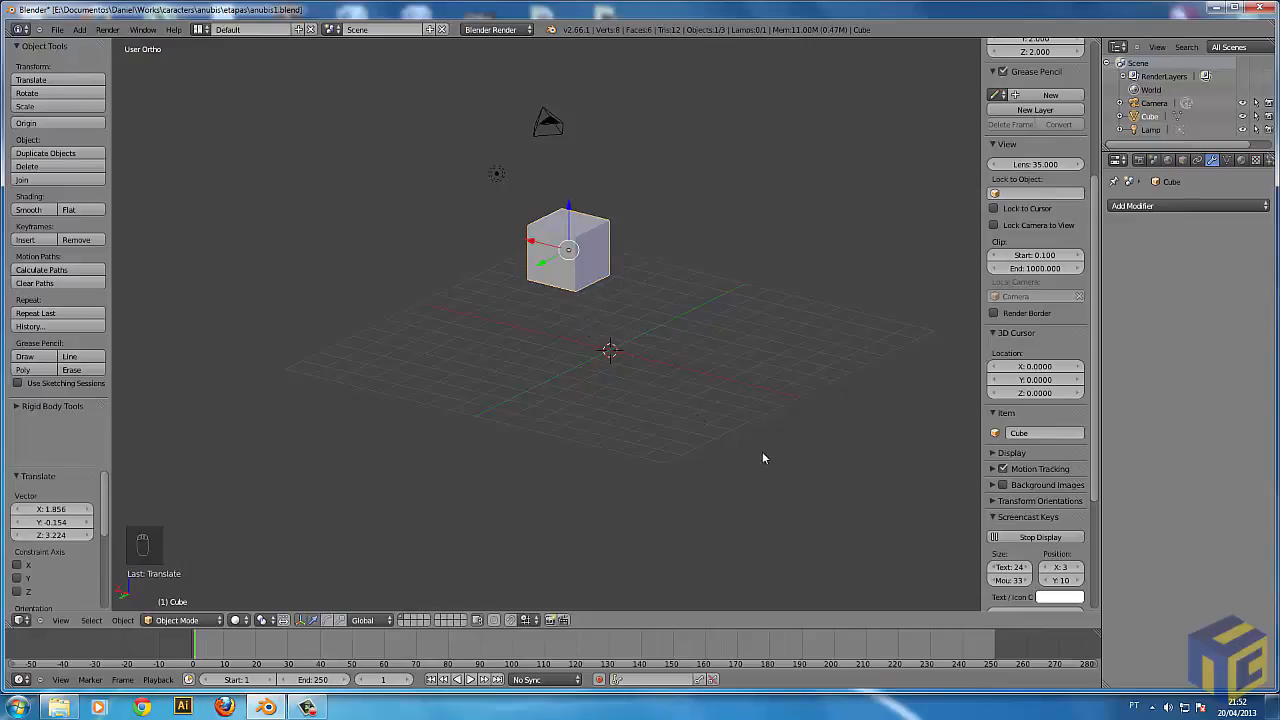
Try rotating the cube freely and scaling it up uniformly.
key(r)
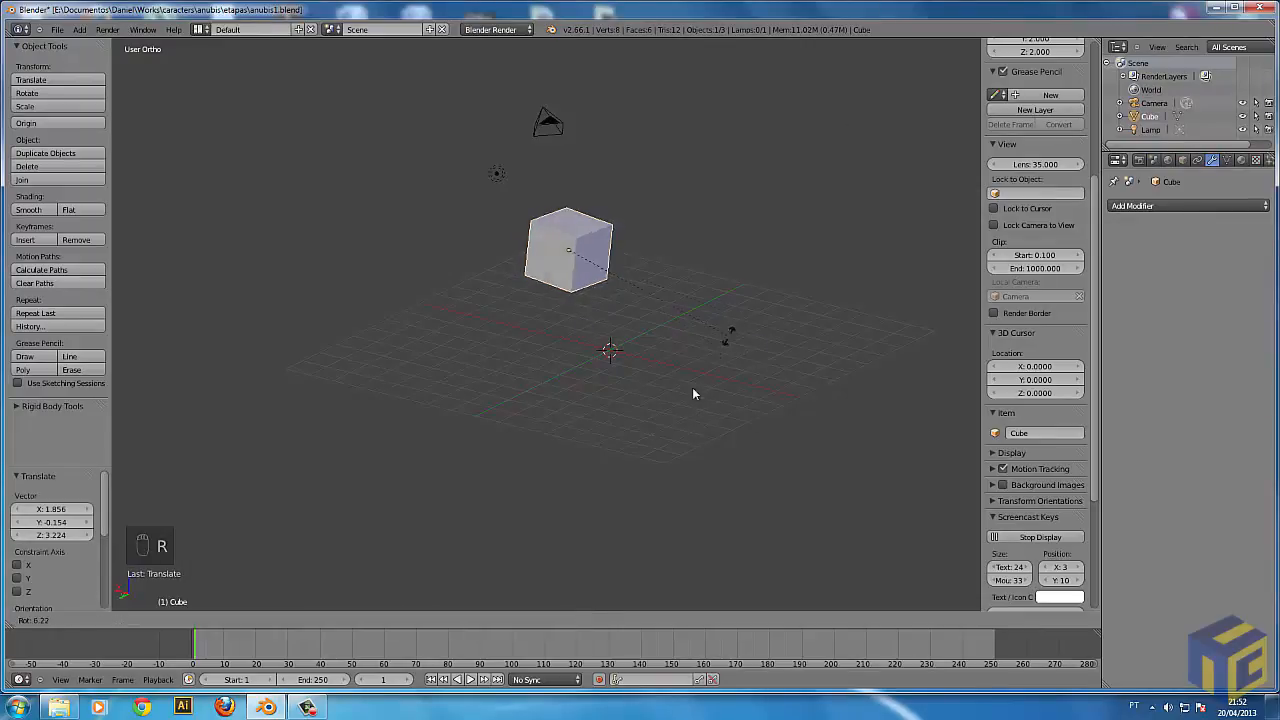
right_click(802, 284)
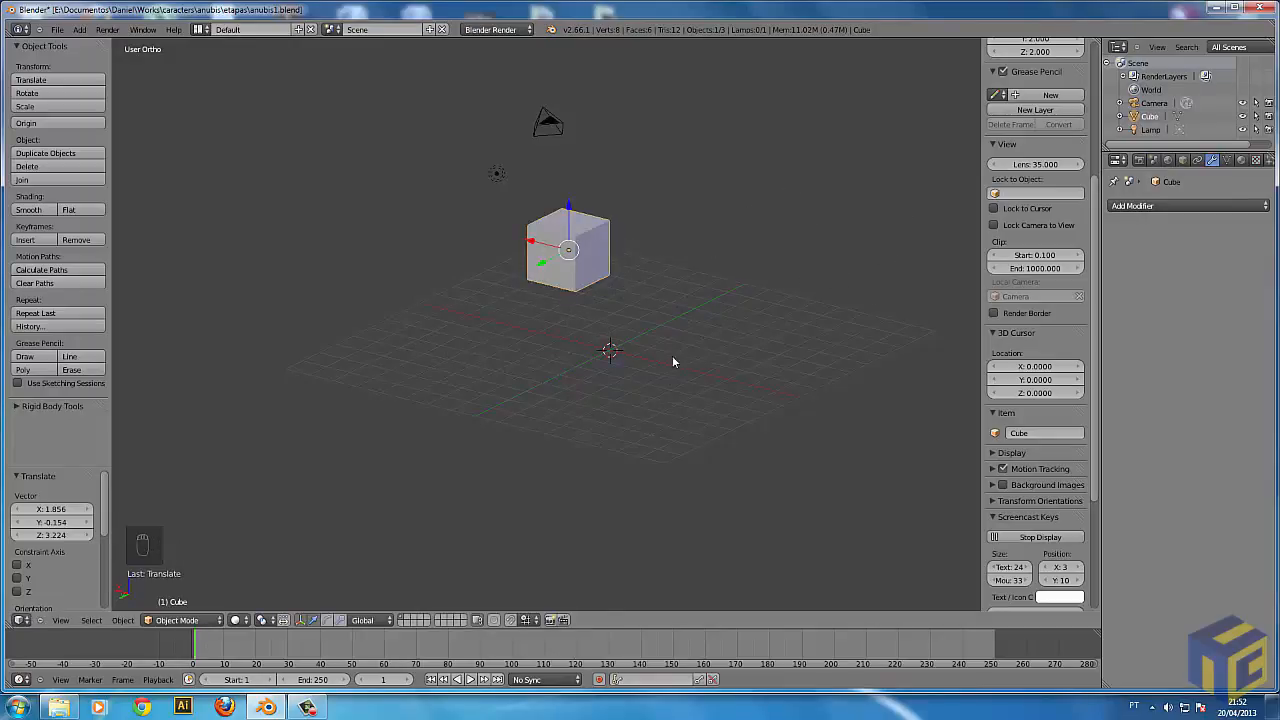
key(s)
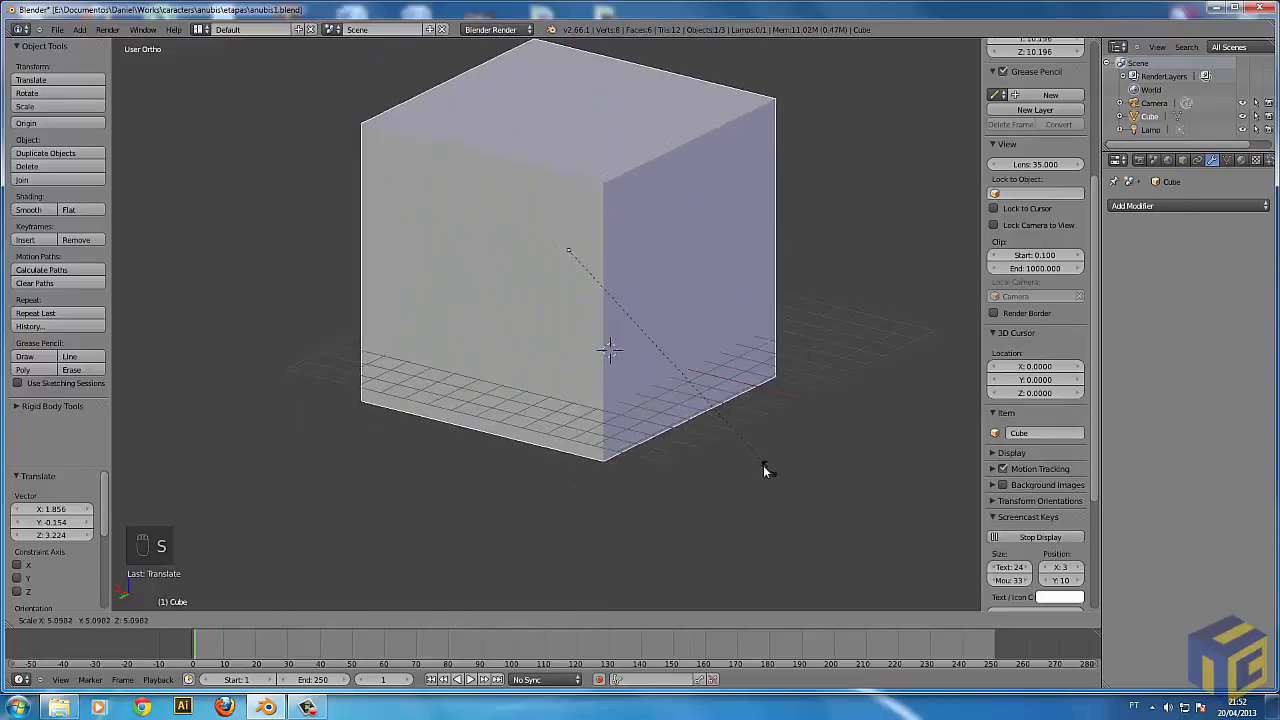
right_click(760, 465)
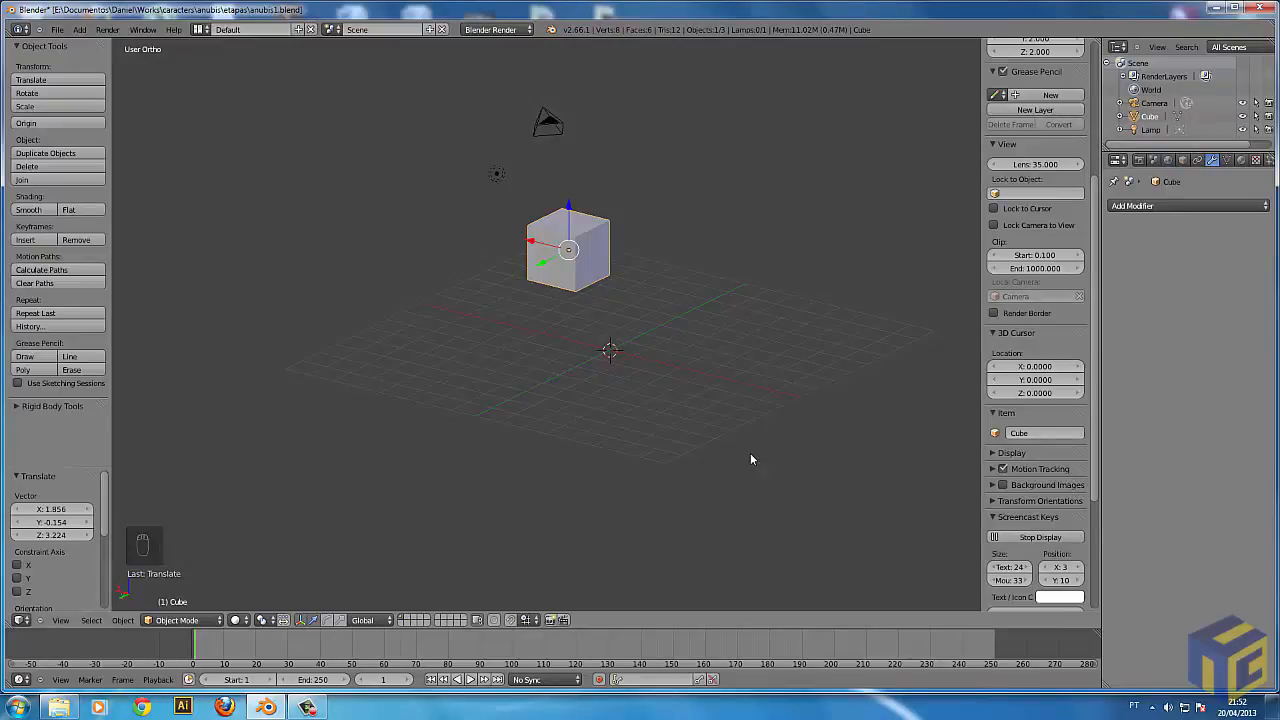
Try moving the cube with the movement constrained to the global Y axis.
key(g)
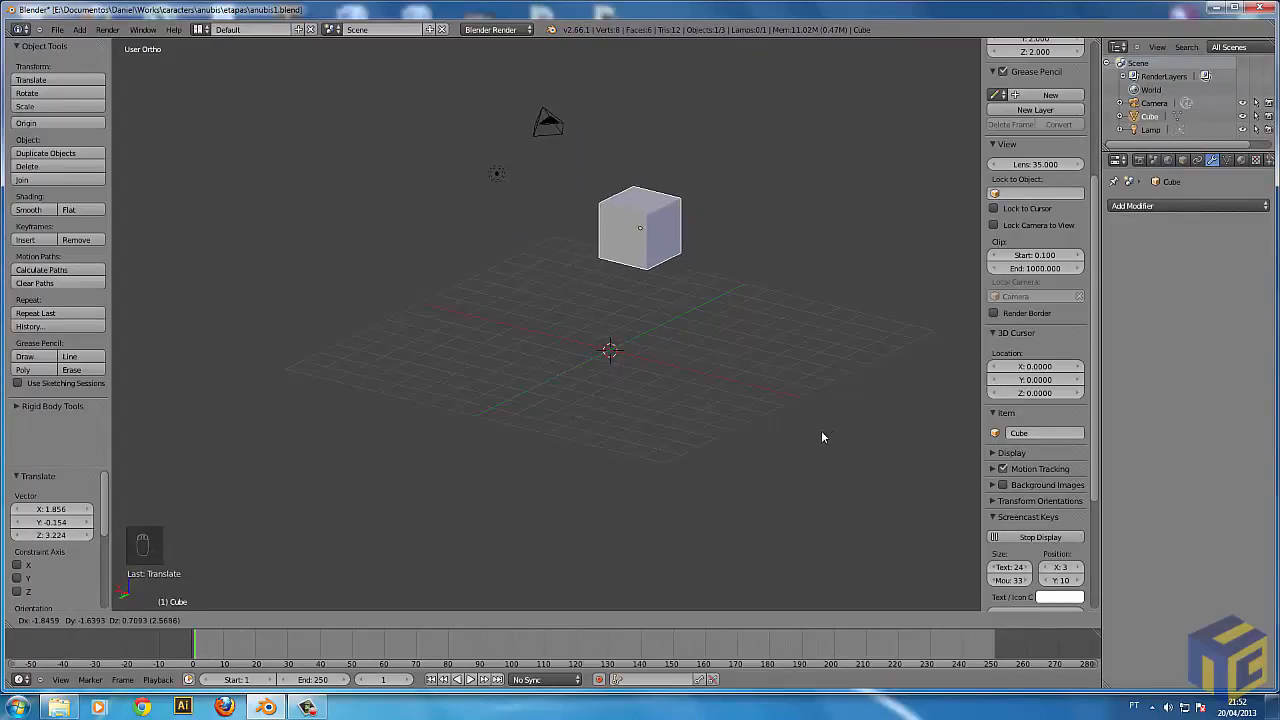
key(y)
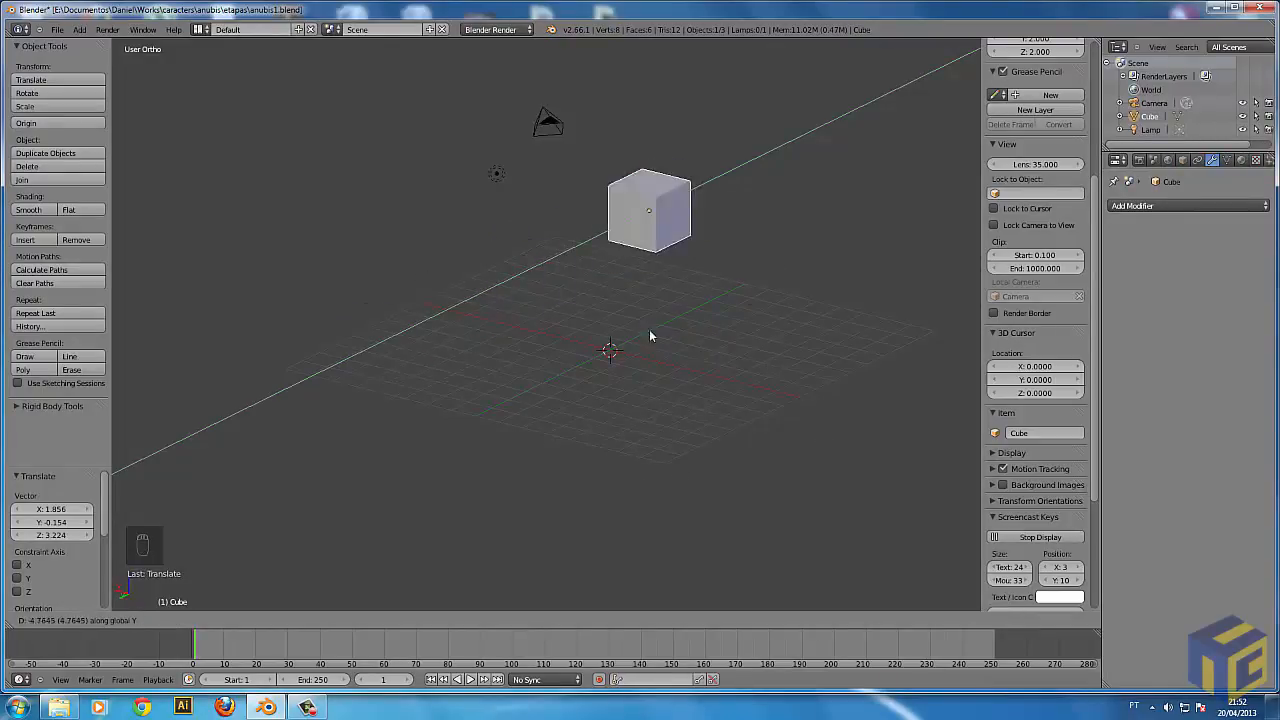
right_click(606, 357)
key(g)
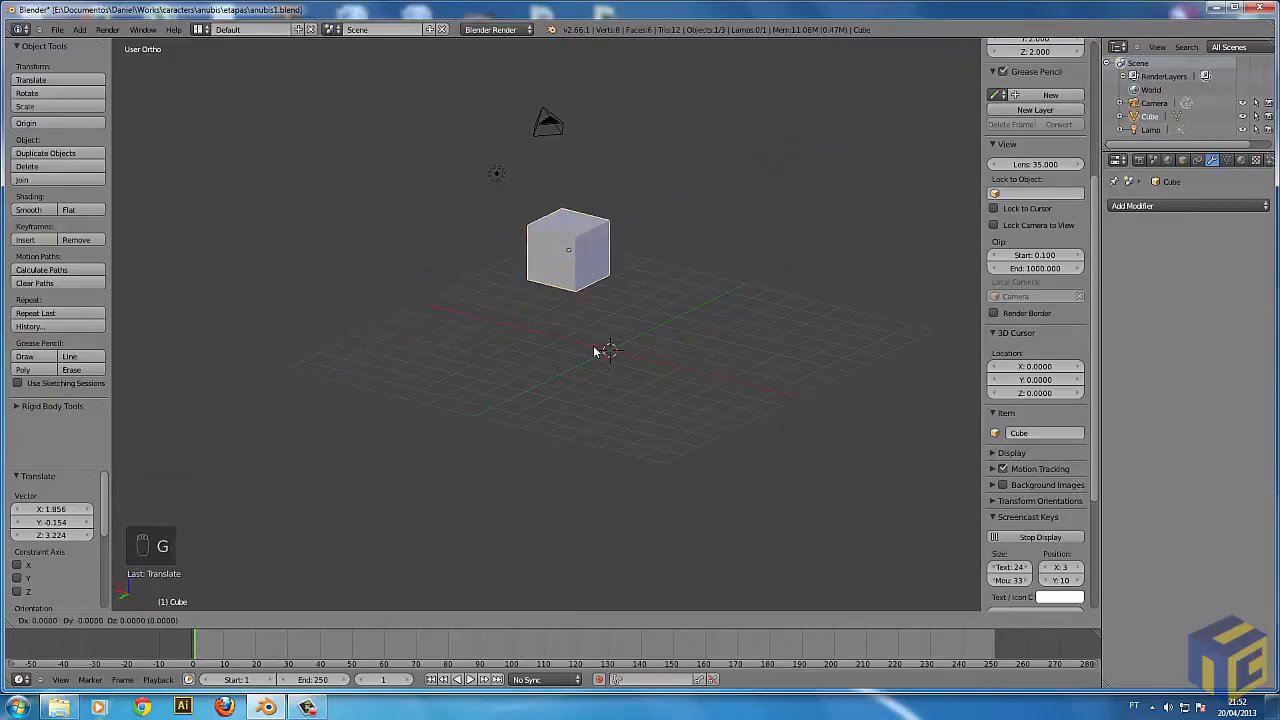
right_click(577, 362)
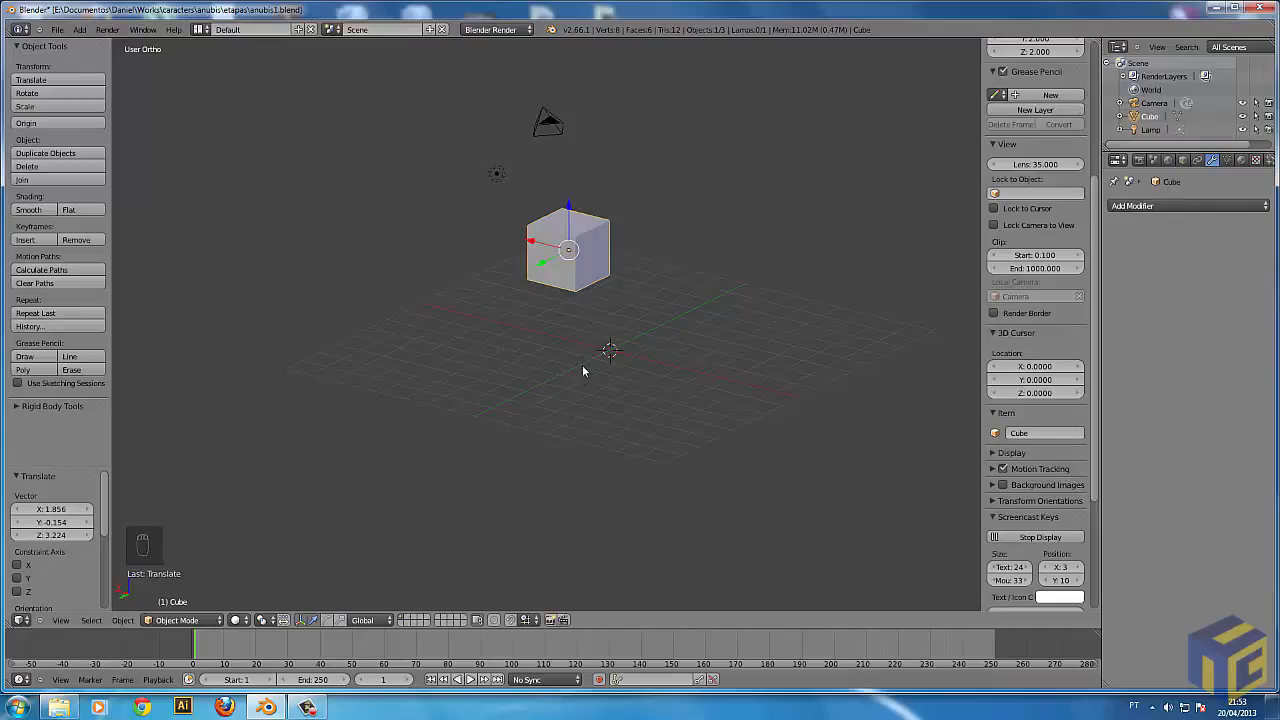
Try scaling the cube along the global X axis only, and along the Z axis only.
key(s)
key(x)
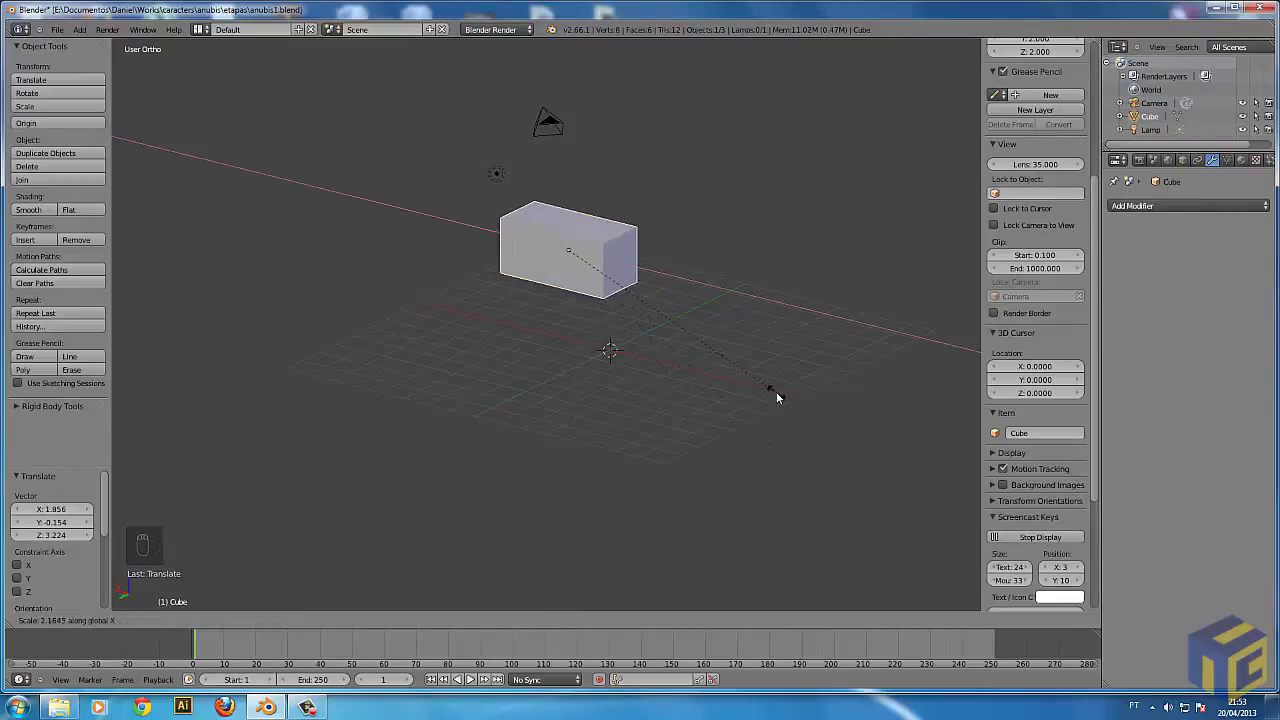
right_click(646, 347)
key(s)
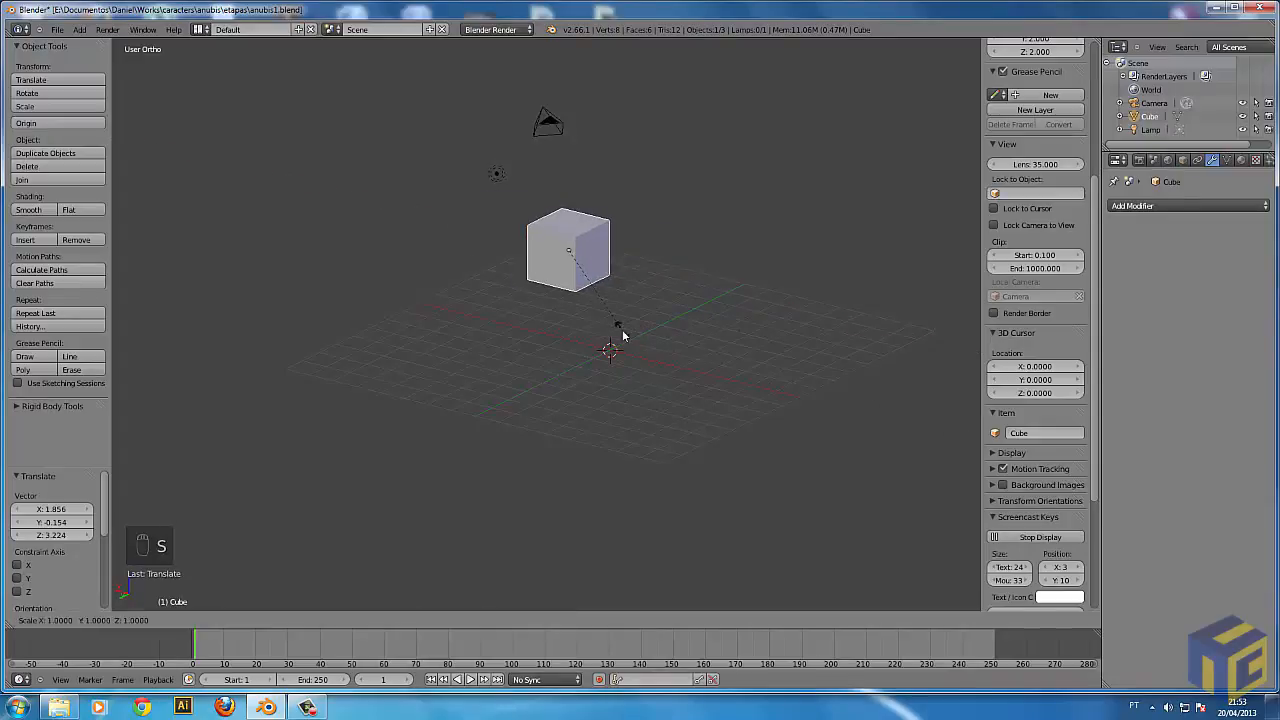
key(z)
right_click(660, 472)
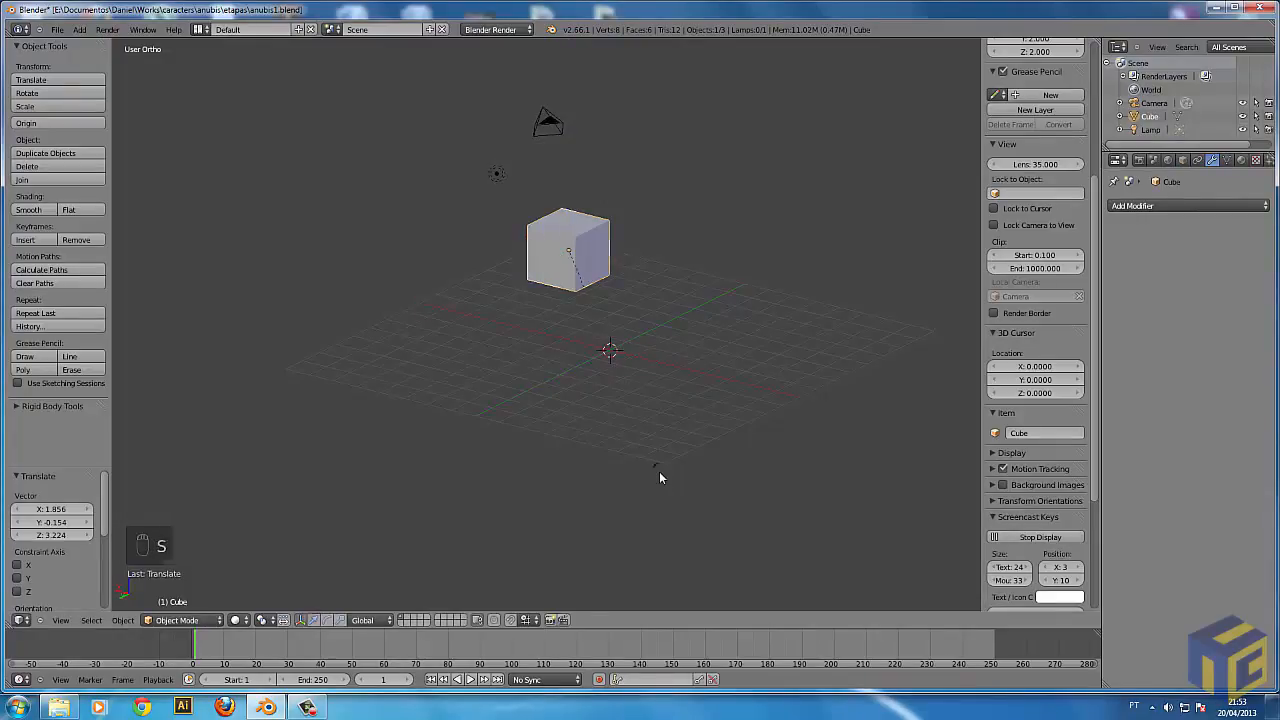
Try scaling the cube in X and Y together with the global Z axis locked.
key(s)
key(shift+z)
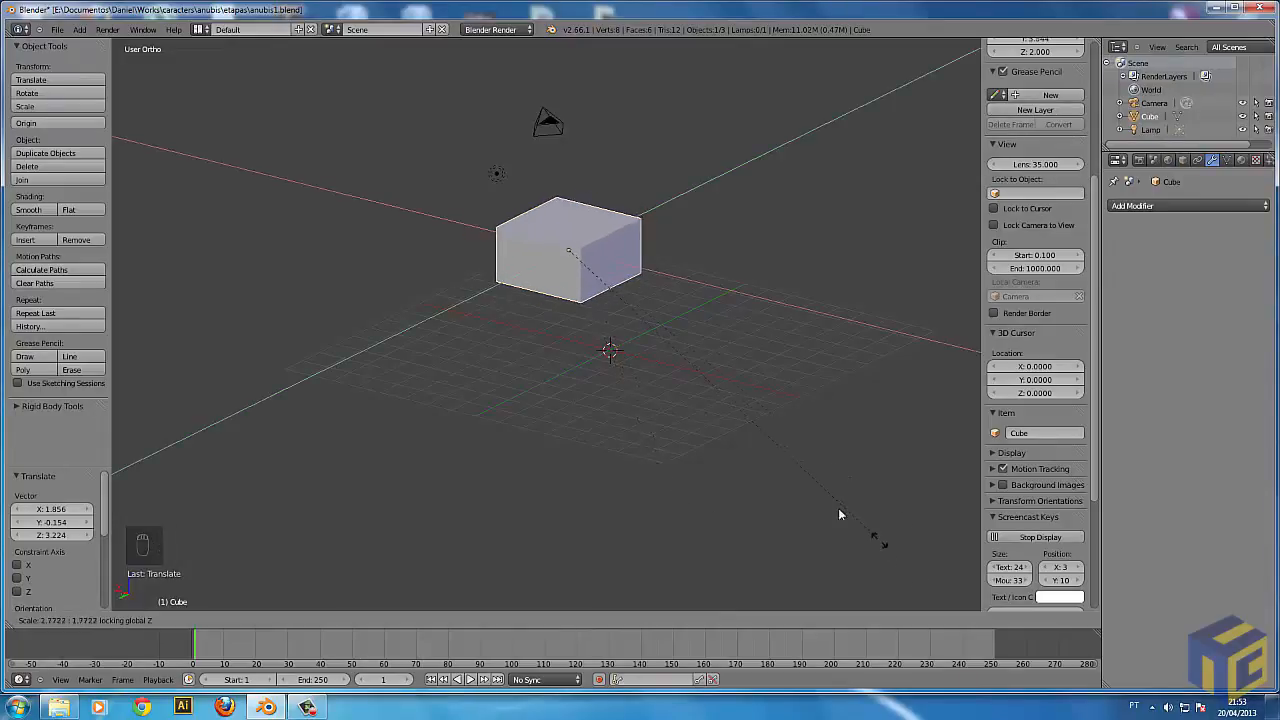
right_click(615, 358)
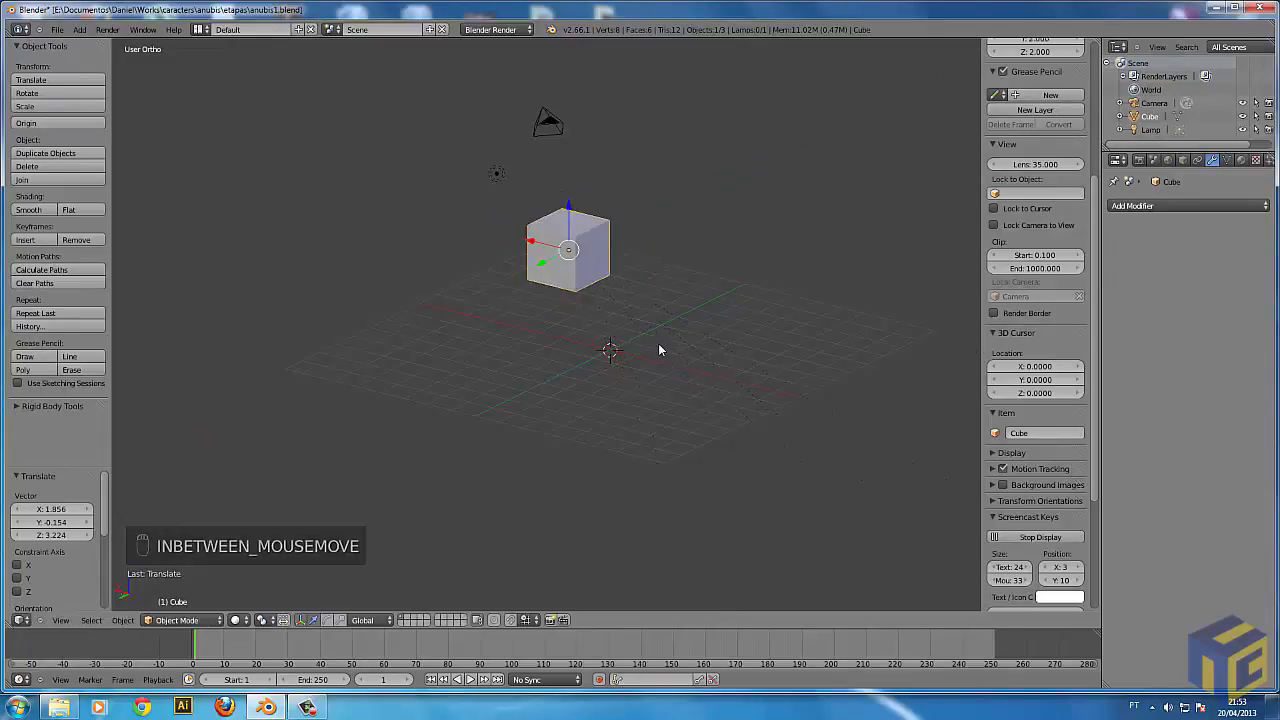
Try moving the cube freely, and within the XY plane with the global Z axis locked.
key(g)
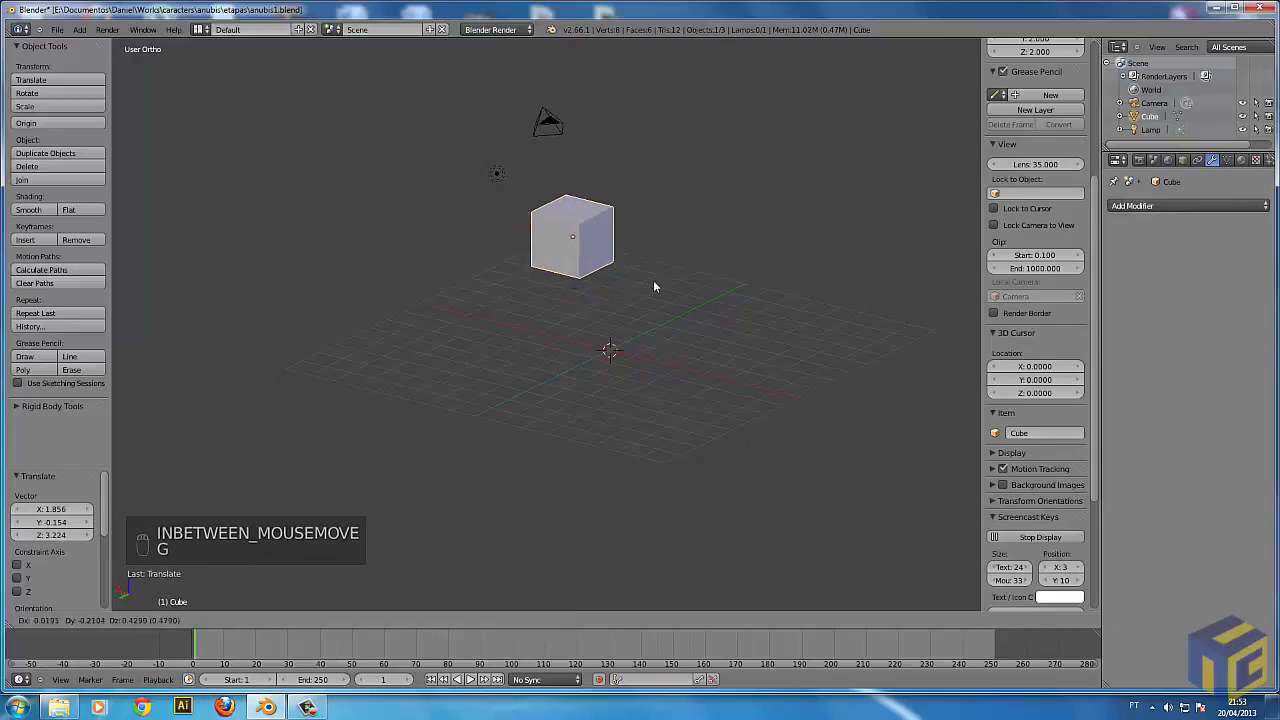
right_click(671, 290)
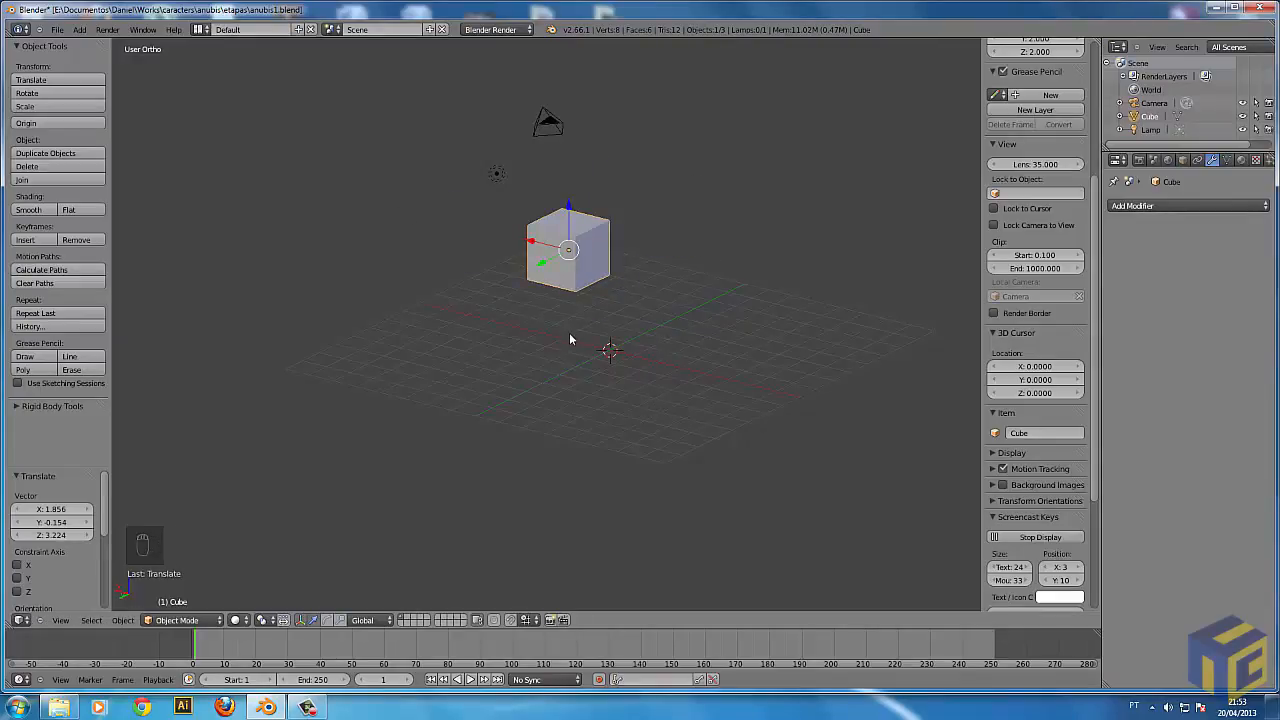
key(g)
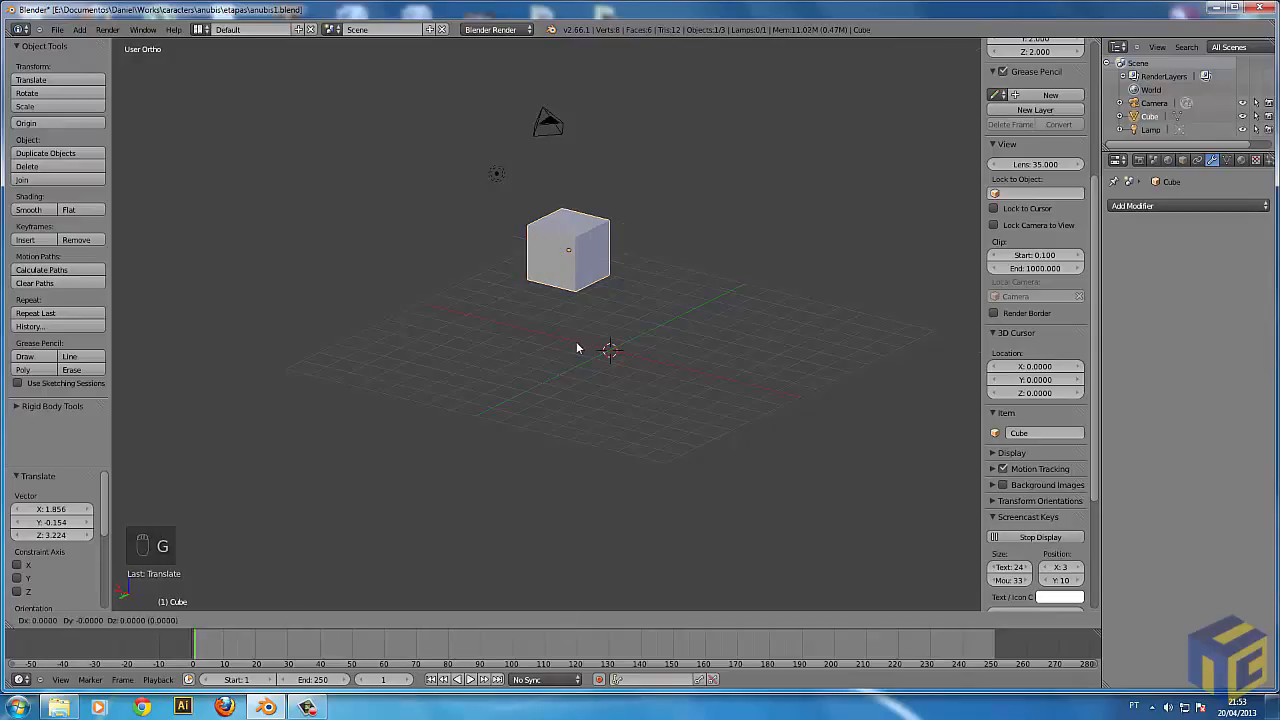
key(shift+z)
right_click(615, 328)
middle_drag(823, 353, 714, 390)
key(g)
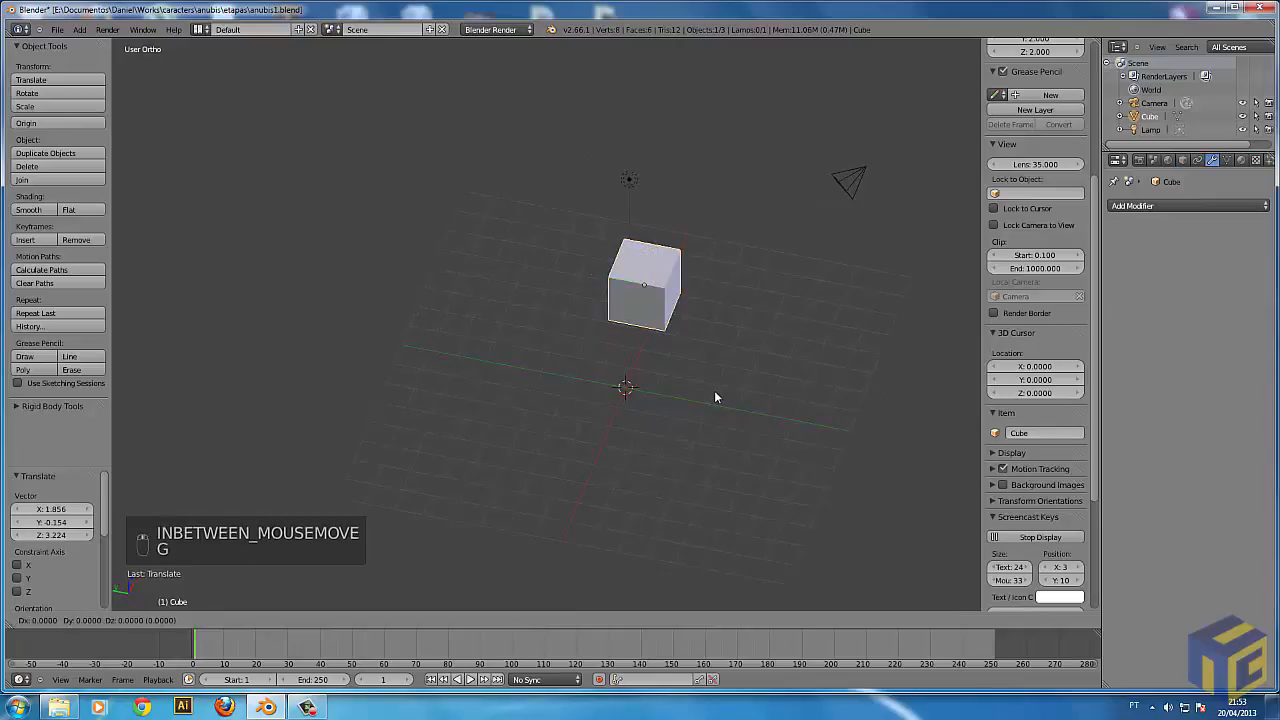
key(shift+z)
right_click(715, 460)
middle_drag(756, 480, 892, 455)
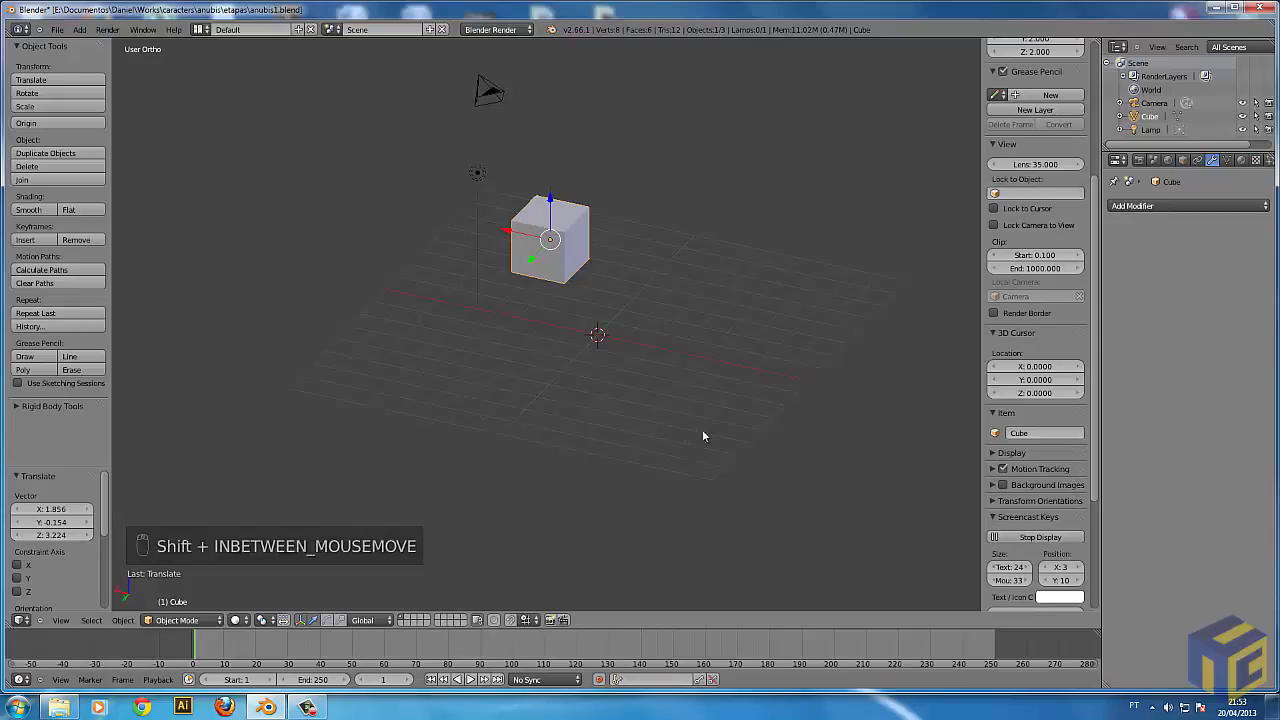
Add a Monkey mesh to the scene at the 3D cursor.
shift+middle_drag(708, 422, 632, 474)
key(a)
right_click(476, 345)
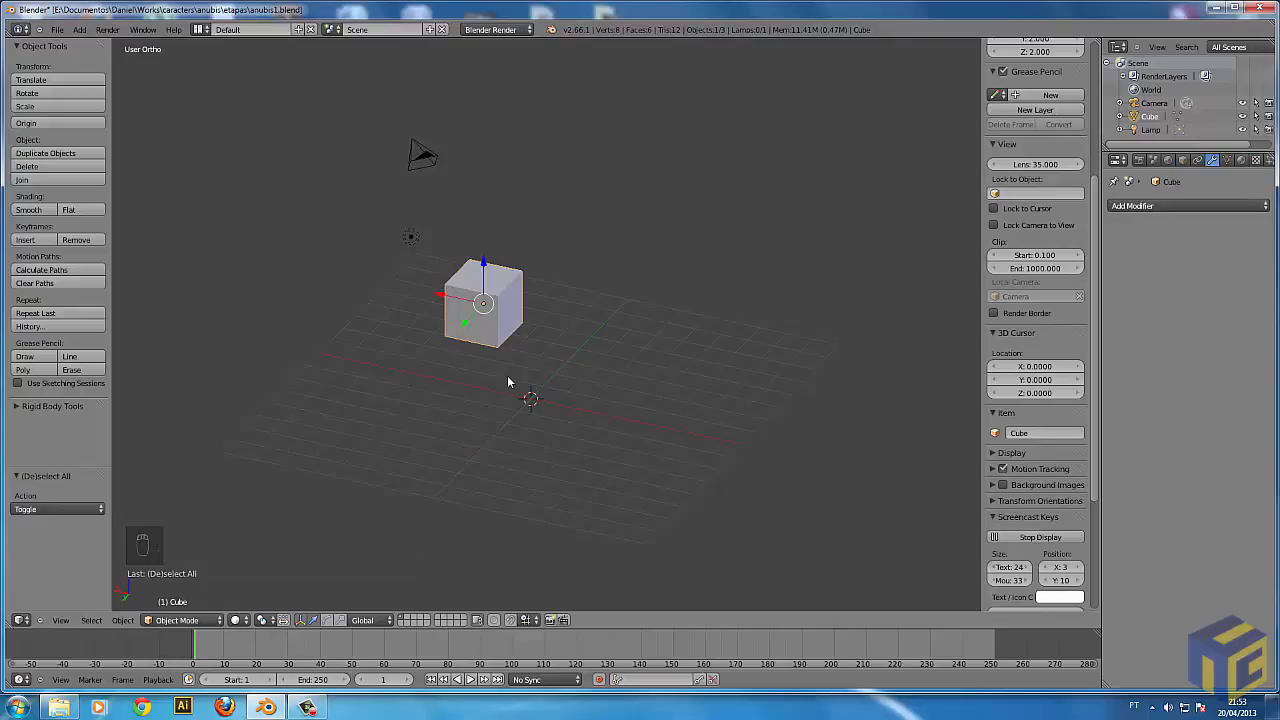
key(shift+a)
mouse_move(507, 378)
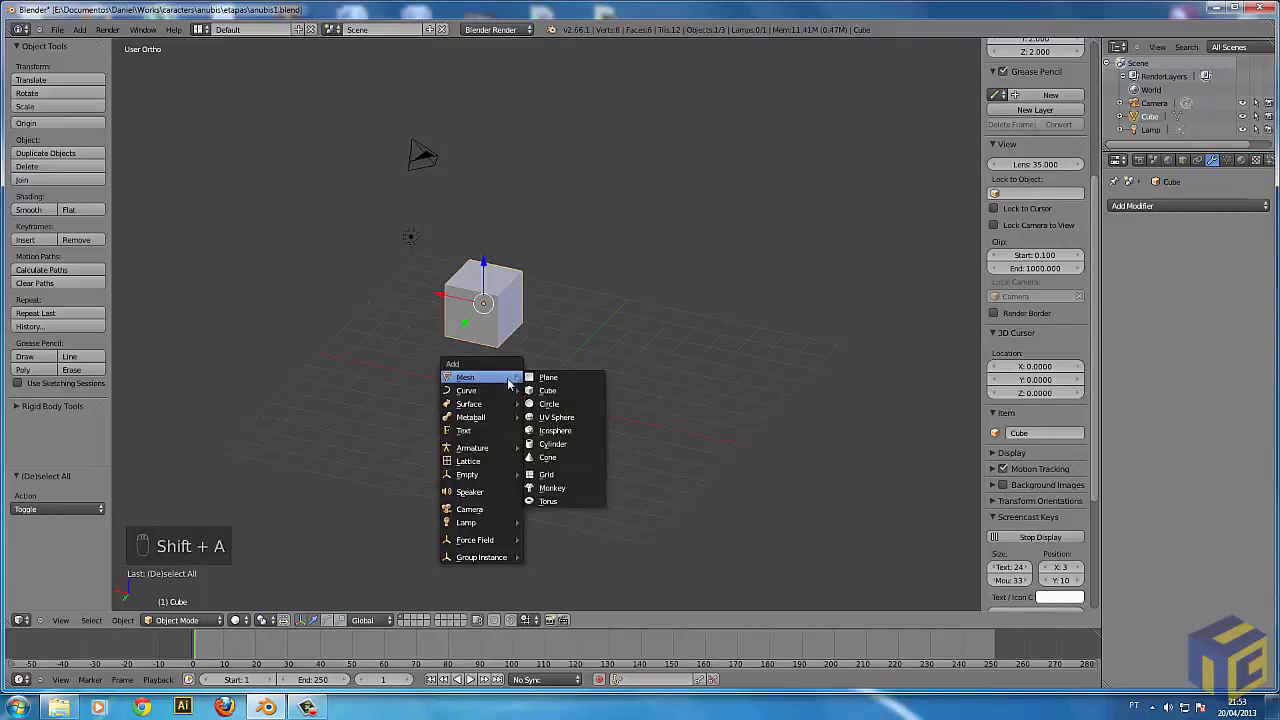
click(550, 488)
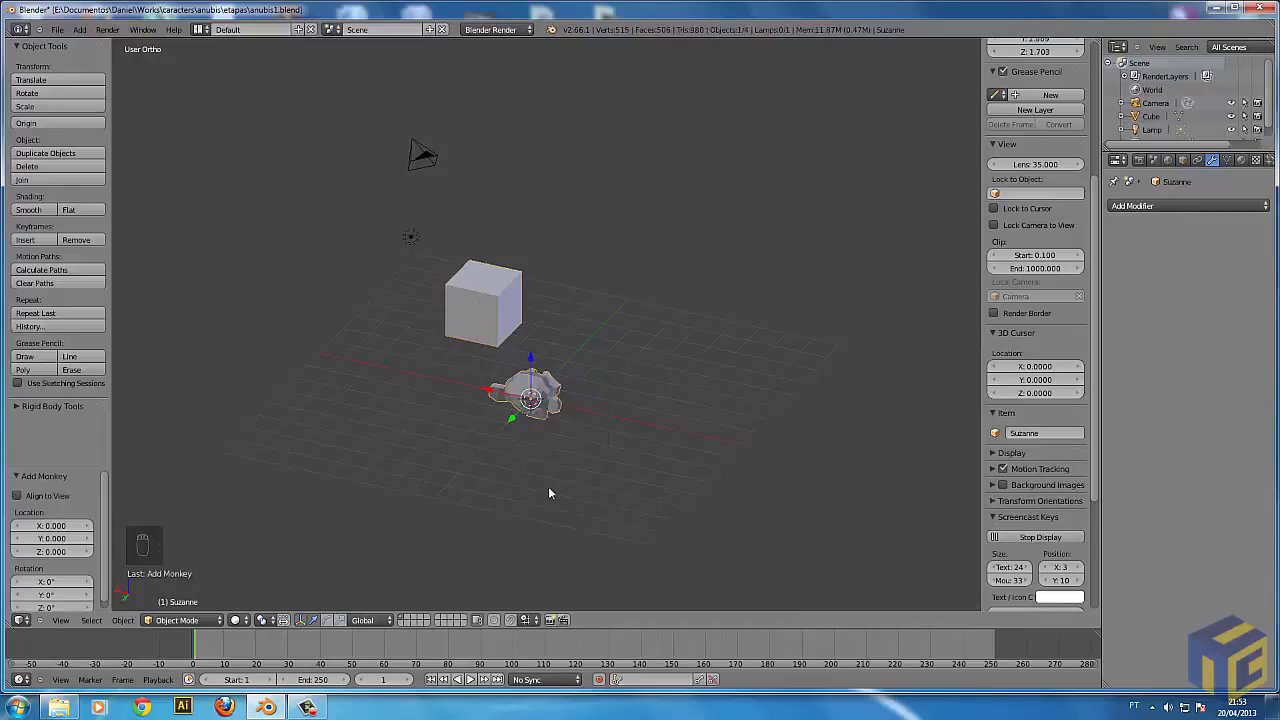
Raise the monkey about 4.6 units along global Z and rotate it about -183° around the global Z axis.
key(g)
key(z)
click(600, 350)
key(r)
key(z)
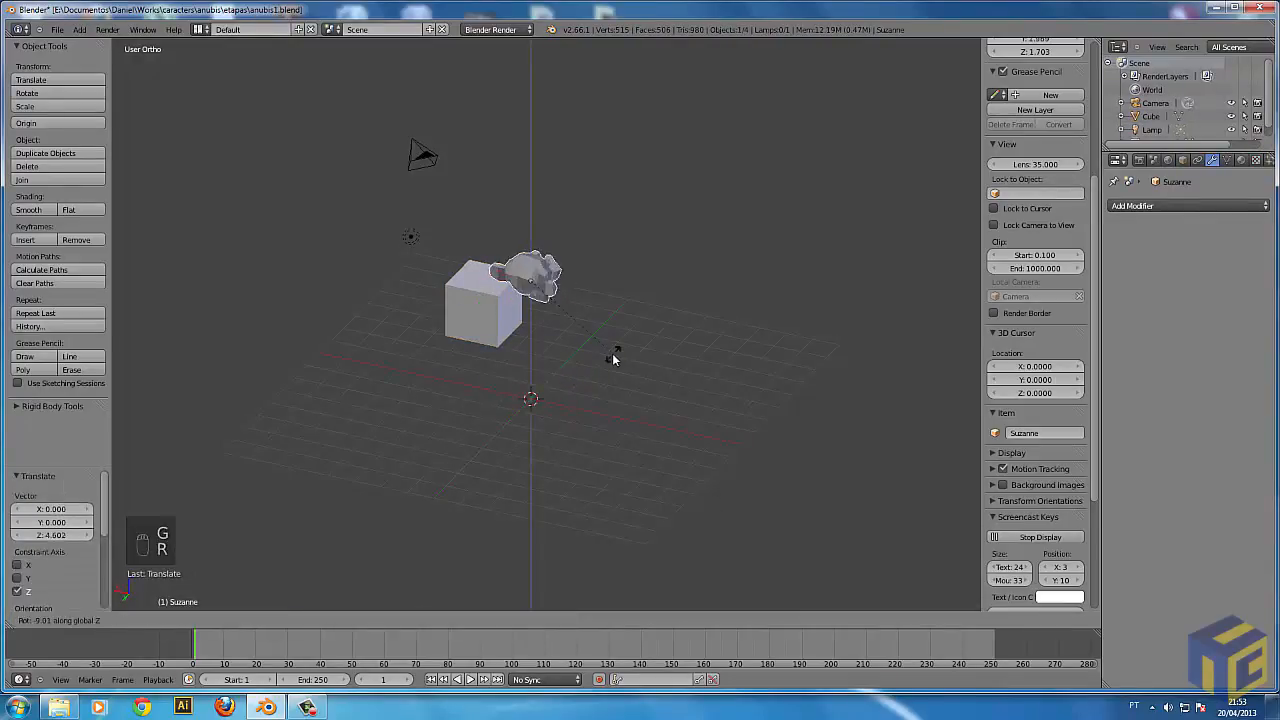
click(492, 234)
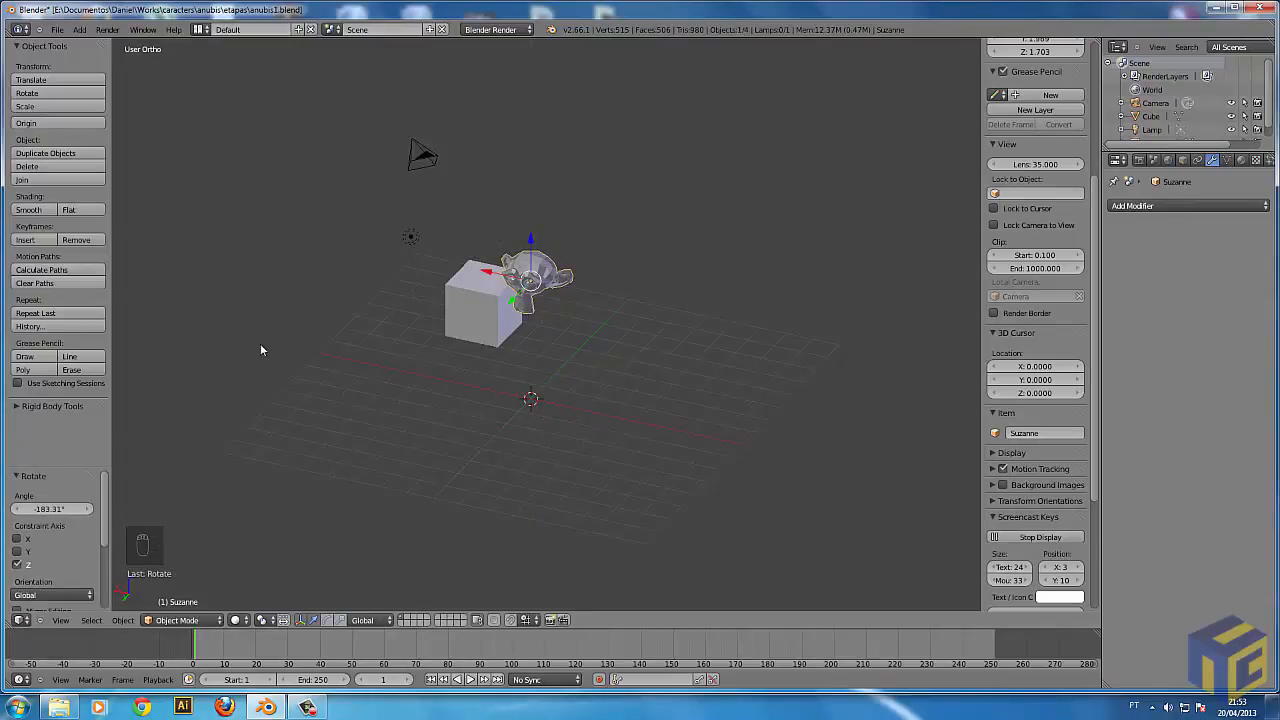
Look through the mesh primitives that can be added, and delete the monkey from the scene.
key(shift+a)
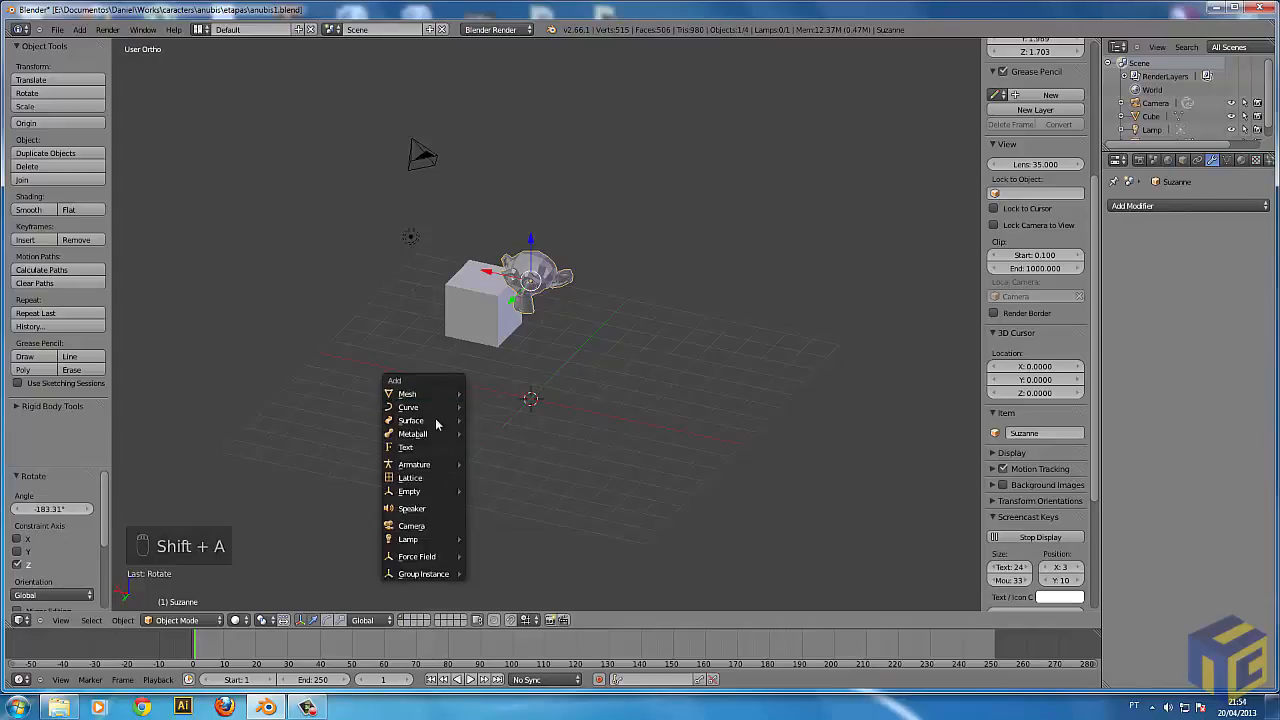
mouse_move(452, 393)
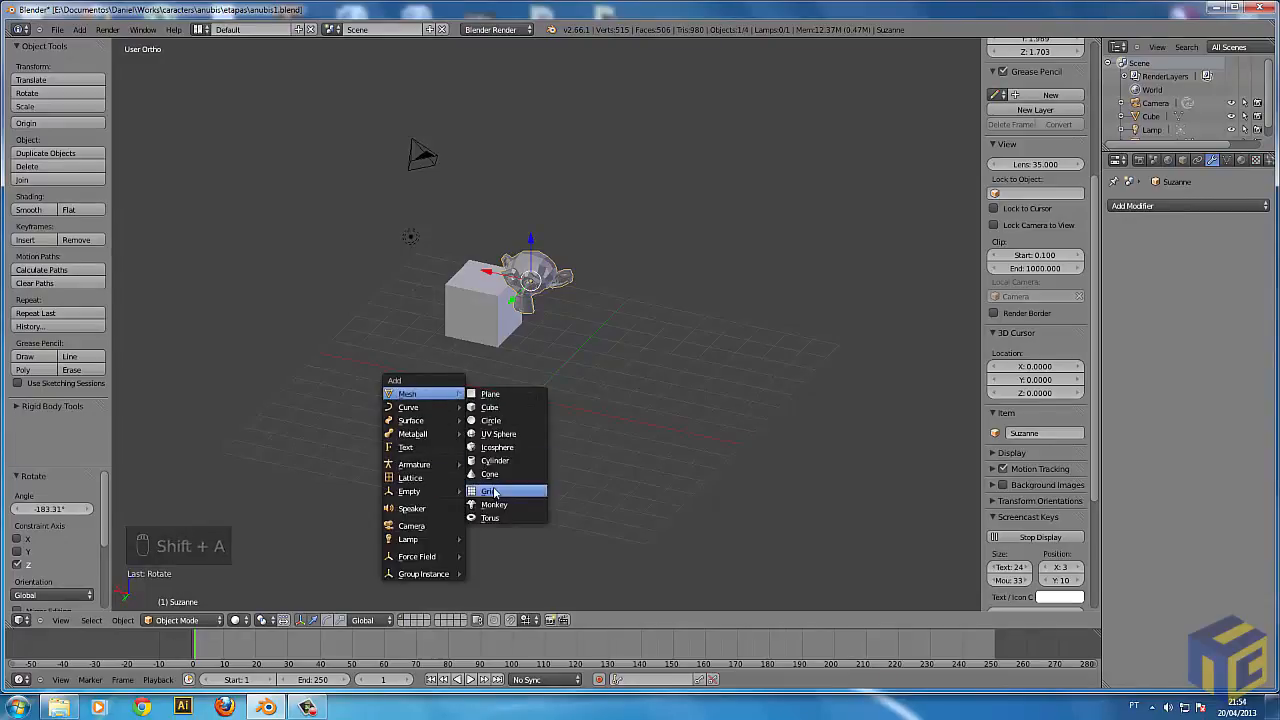
key(Escape)
key(Delete)
click(552, 351)
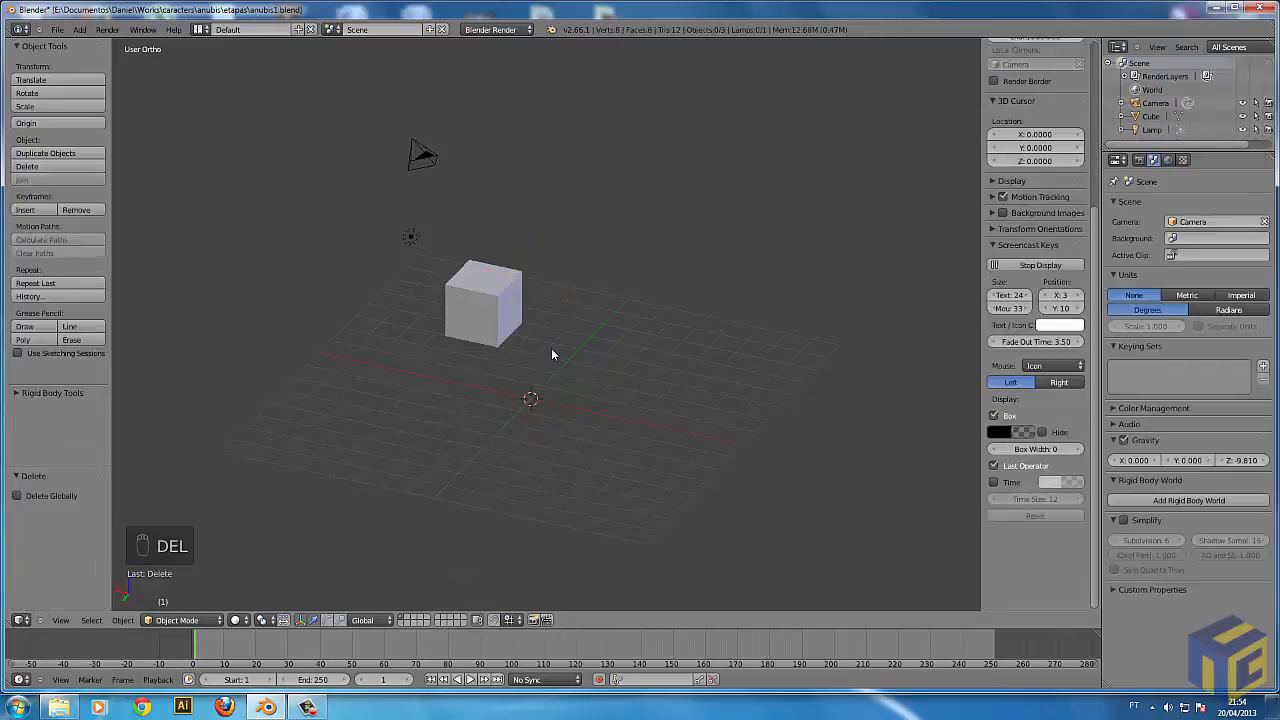
Try moving the whole cube freely in Object Mode.
middle_drag(810, 460, 631, 490)
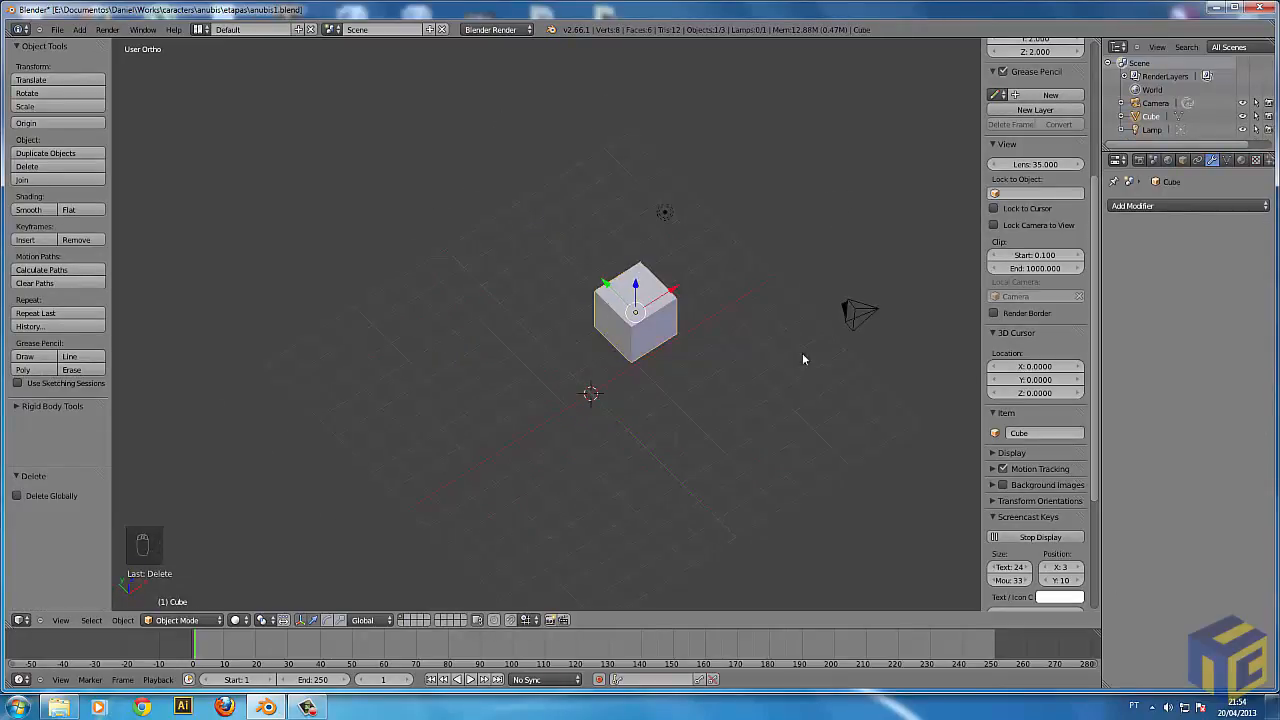
key(g)
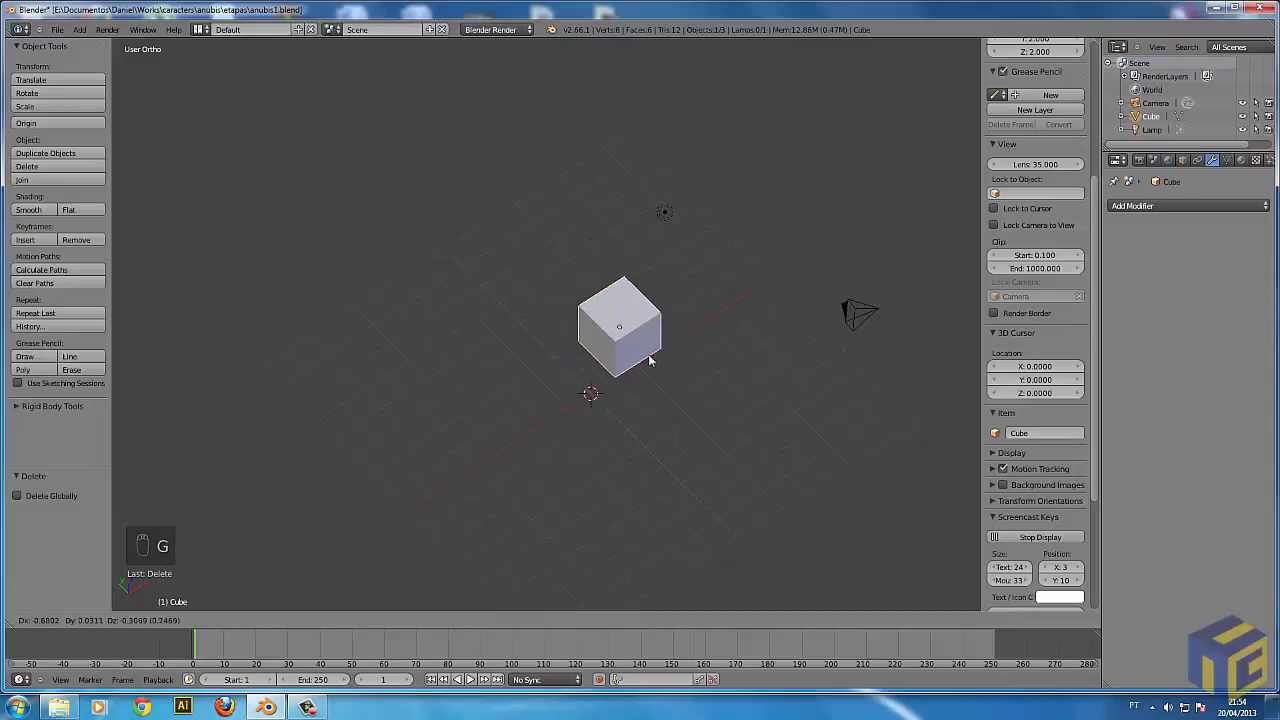
right_click(670, 390)
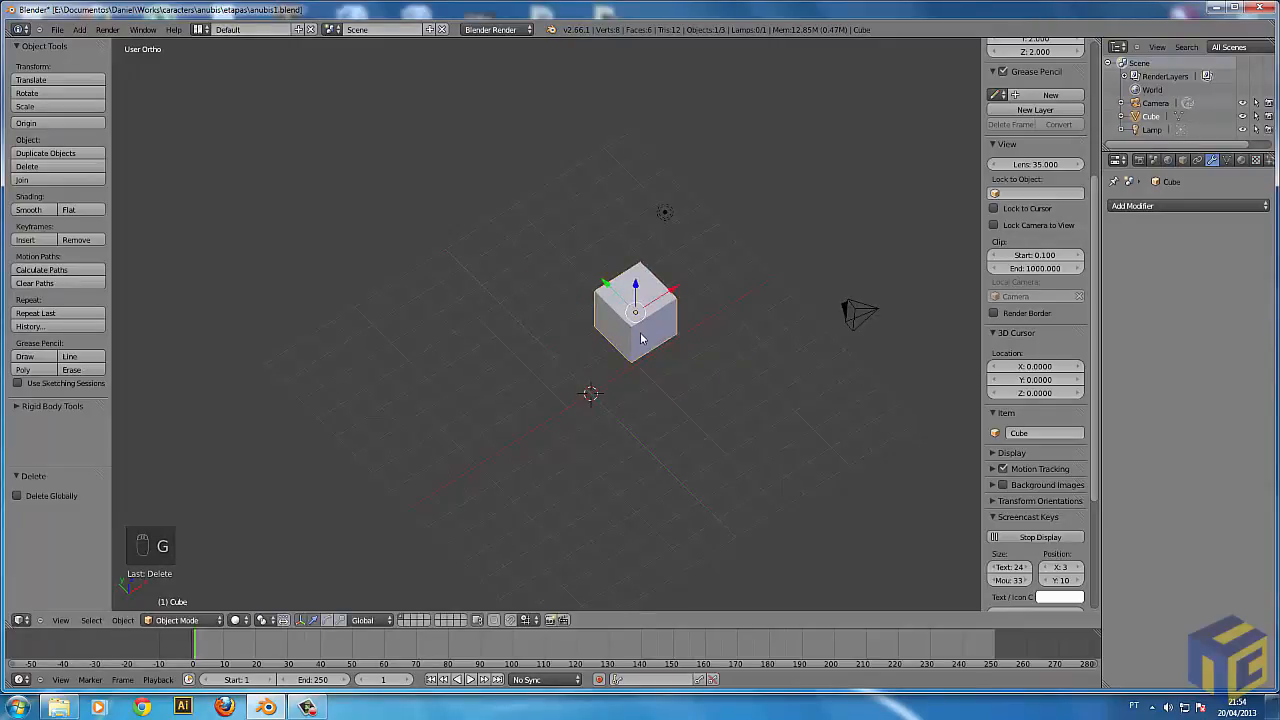
Switch the cube from Object Mode to Edit Mode.
click(196, 621)
click(178, 606)
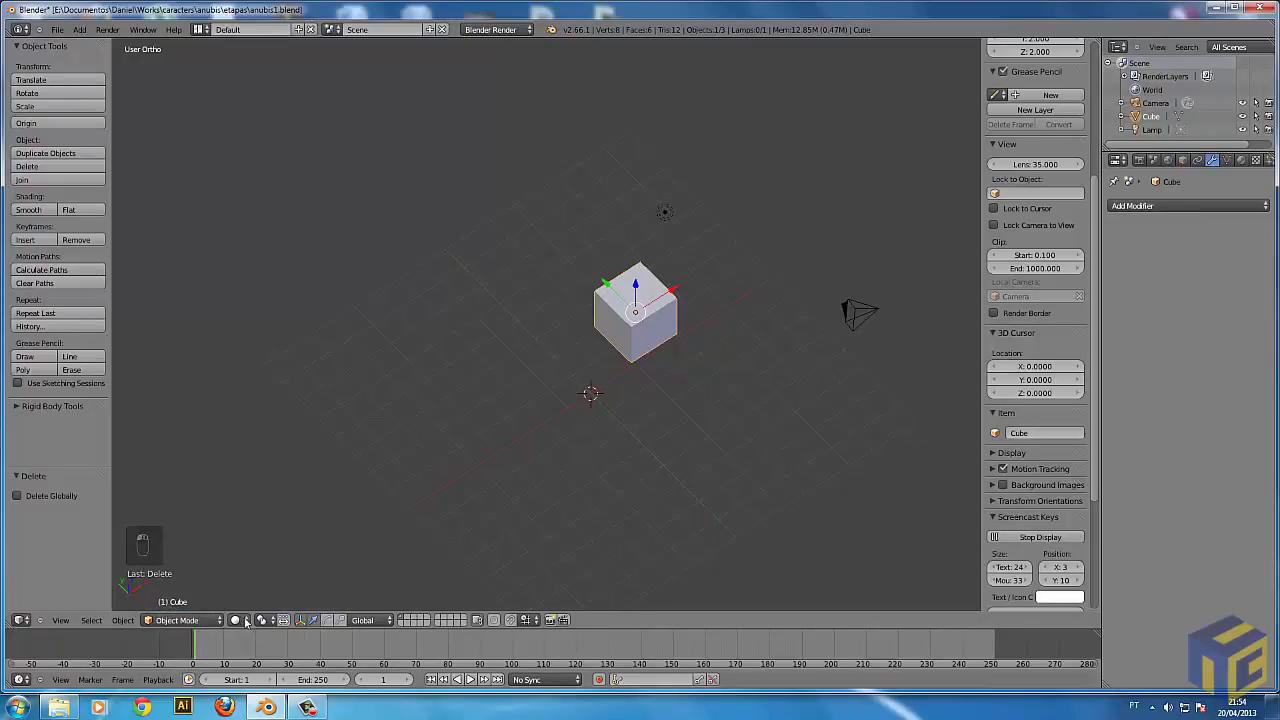
click(243, 621)
click(251, 578)
click(181, 621)
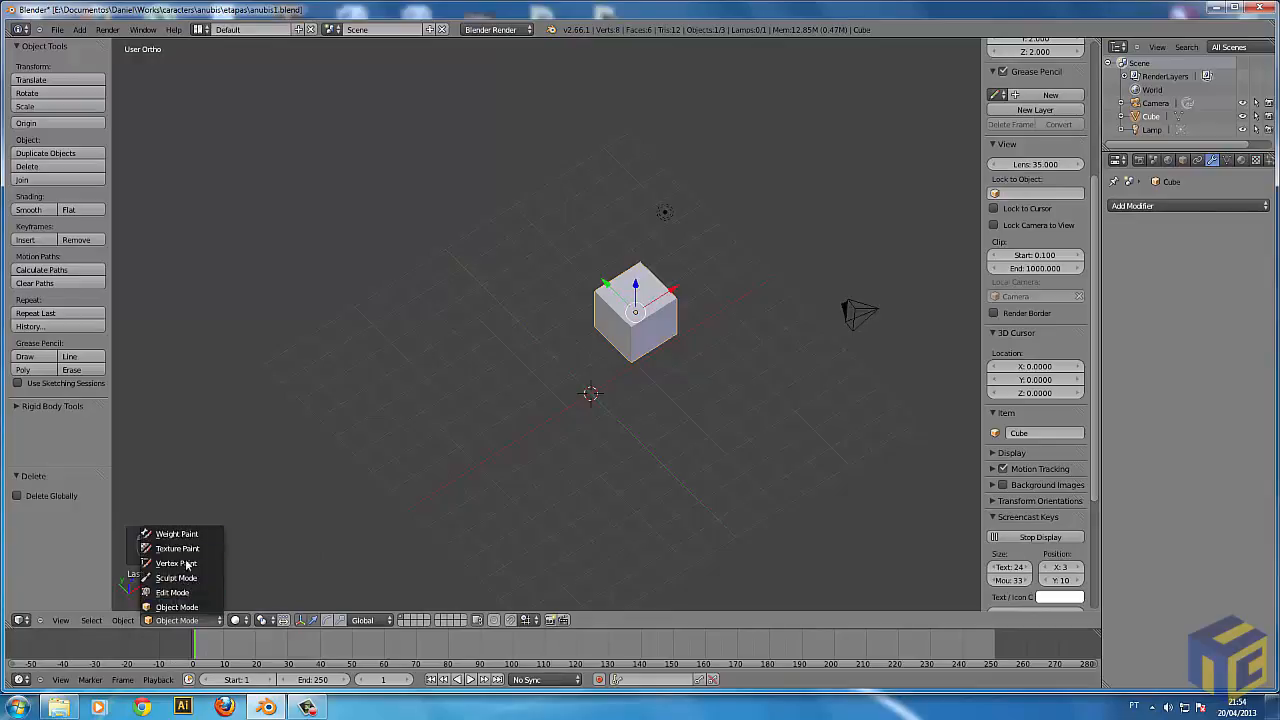
click(188, 593)
key(Tab)
key(Tab)
Try moving a single vertex of the cube, and show the mesh in wireframe with nothing selected.
key(g)
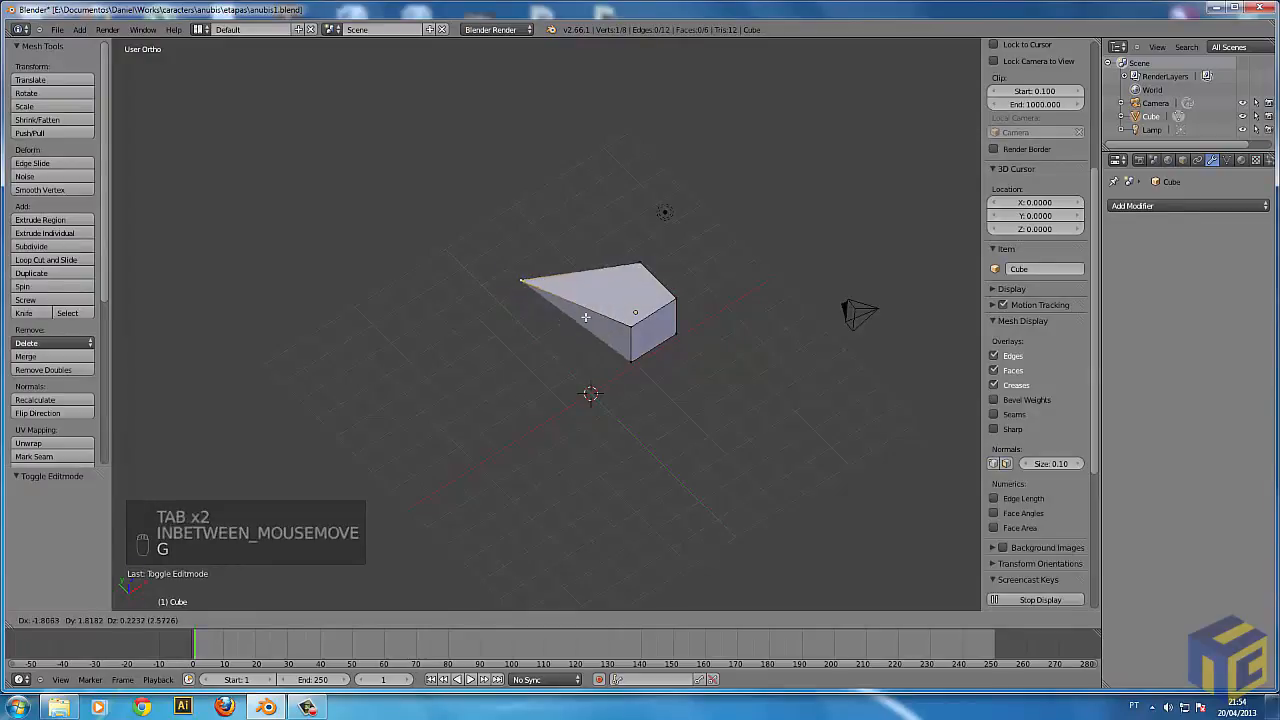
right_click(590, 322)
key(a)
key(z)
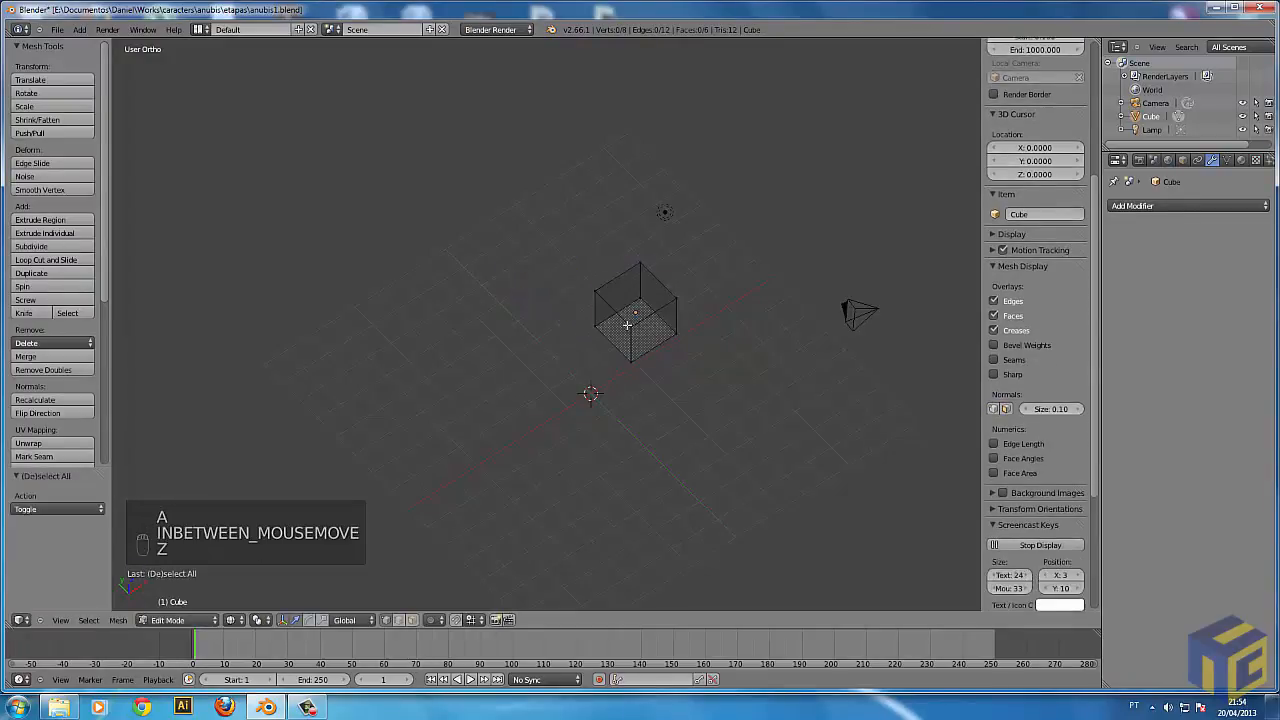
Select the cube's entire mesh in Edit Mode and try moving, rotating and scaling it.
key(a)
key(g)
right_click(531, 314)
shift+right_click(631, 362)
key(r)
right_click(651, 403)
key(s)
right_click(825, 523)
Return to Object Mode and move the whole cube freely closer to the 3D cursor.
middle_drag(815, 518, 690, 325)
key(a)
scroll(577, 414, up, 3)
shift+middle_drag(788, 318, 729, 351)
key(Tab)
key(g)
click(713, 534)
Move the cube about -2.185 units along the global X axis and display it as a solid.
key(g)
key(y)
key(x)
click(647, 553)
key(z)
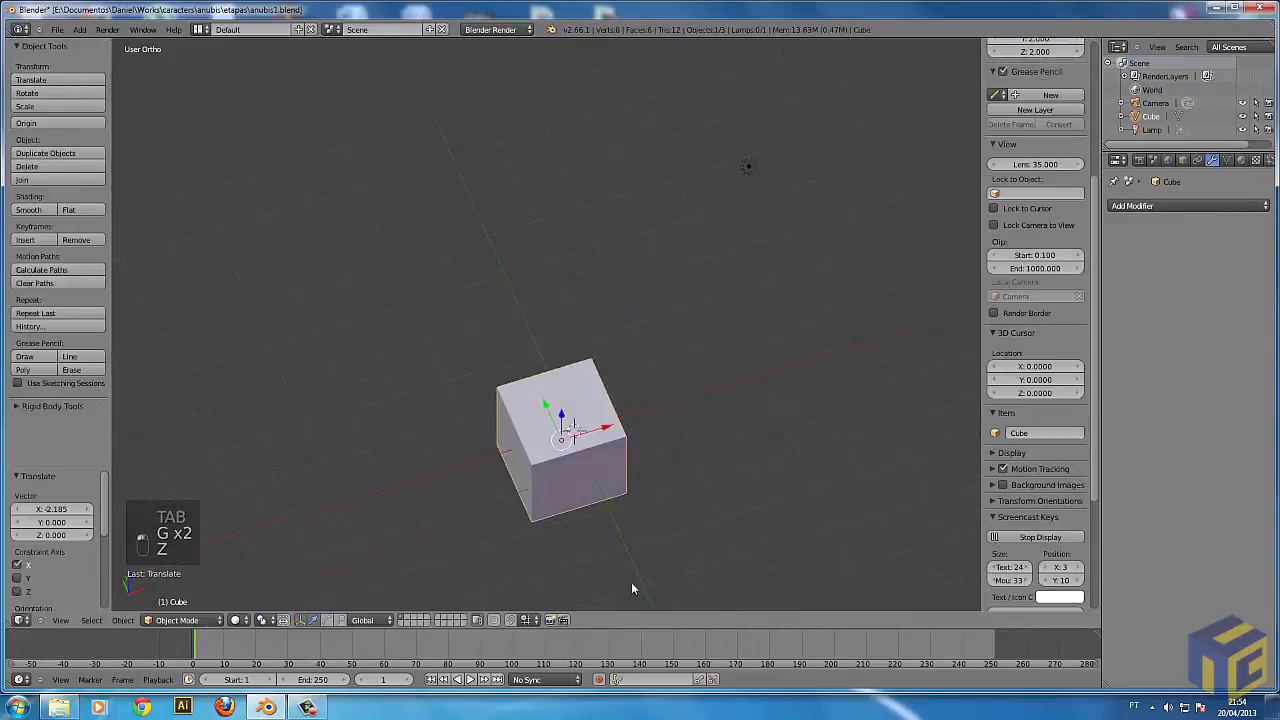
Enter Edit Mode with wireframe display and select individual top vertices of the cube one at a time.
key(Tab)
key(z)
middle_drag(634, 480, 583, 420)
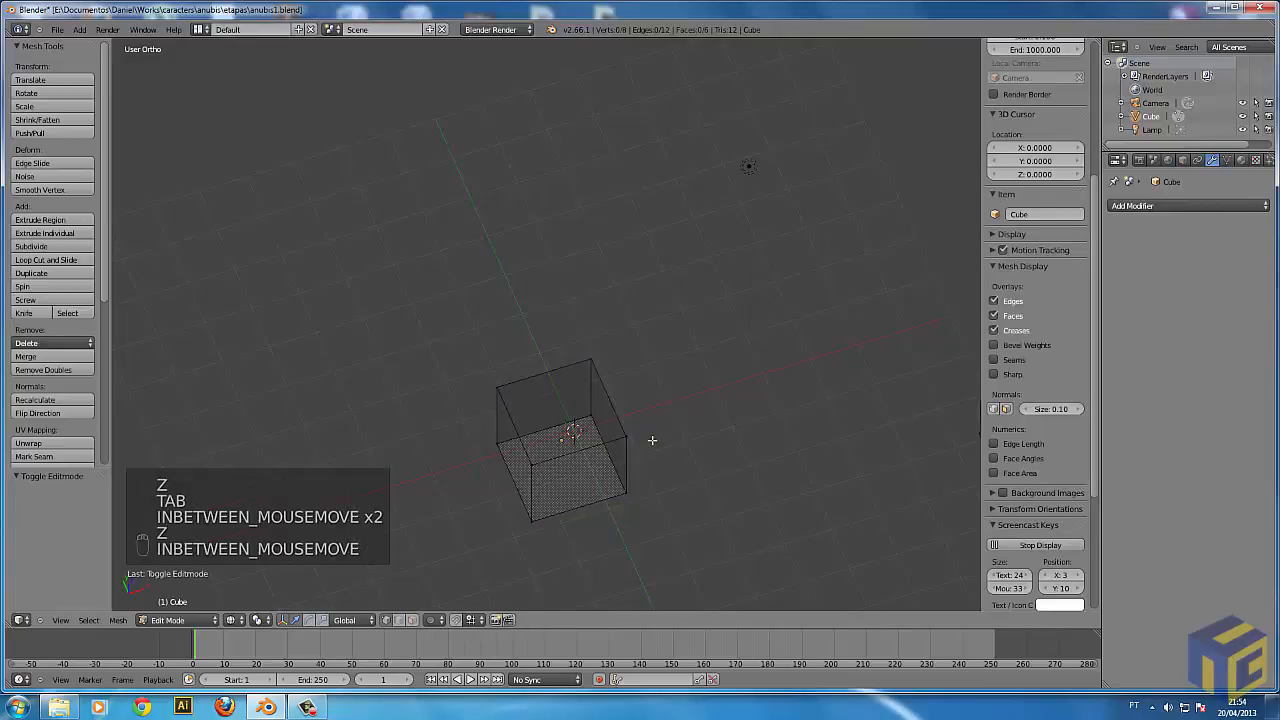
right_click(640, 431)
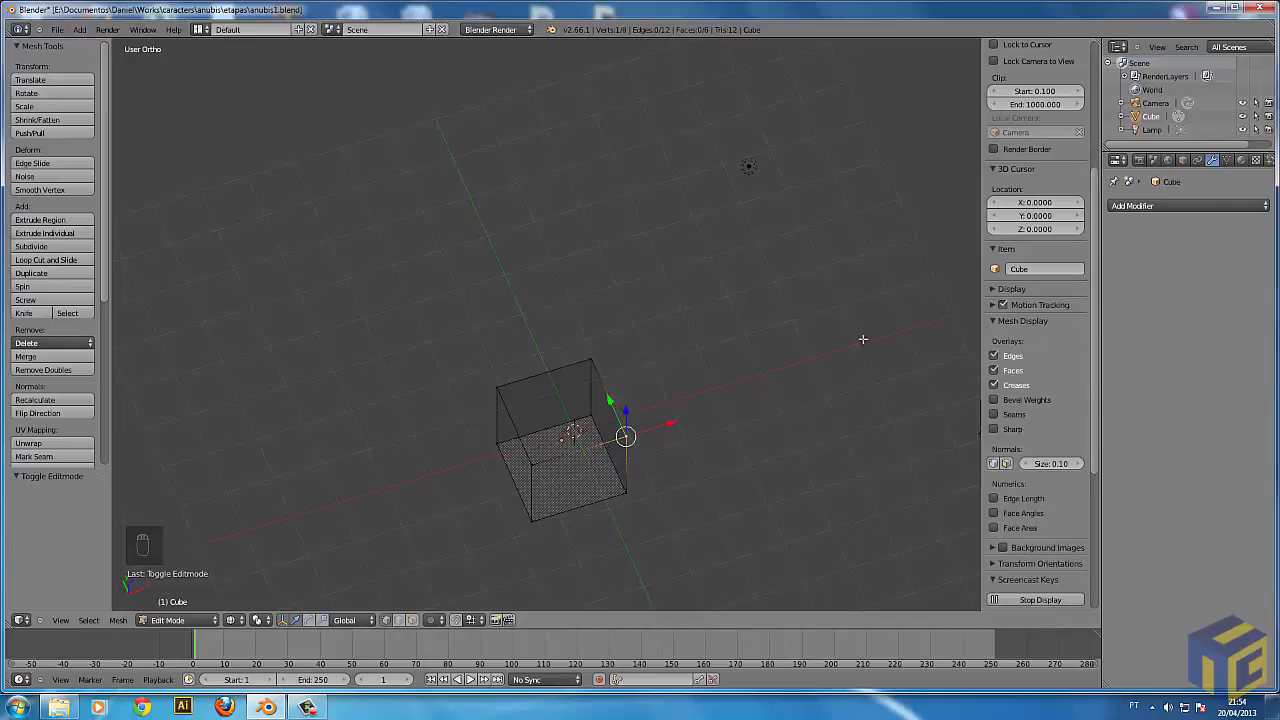
right_click(604, 358)
Select the cube's four top vertices together to pick the top face, and clear the selection.
right_click(520, 387)
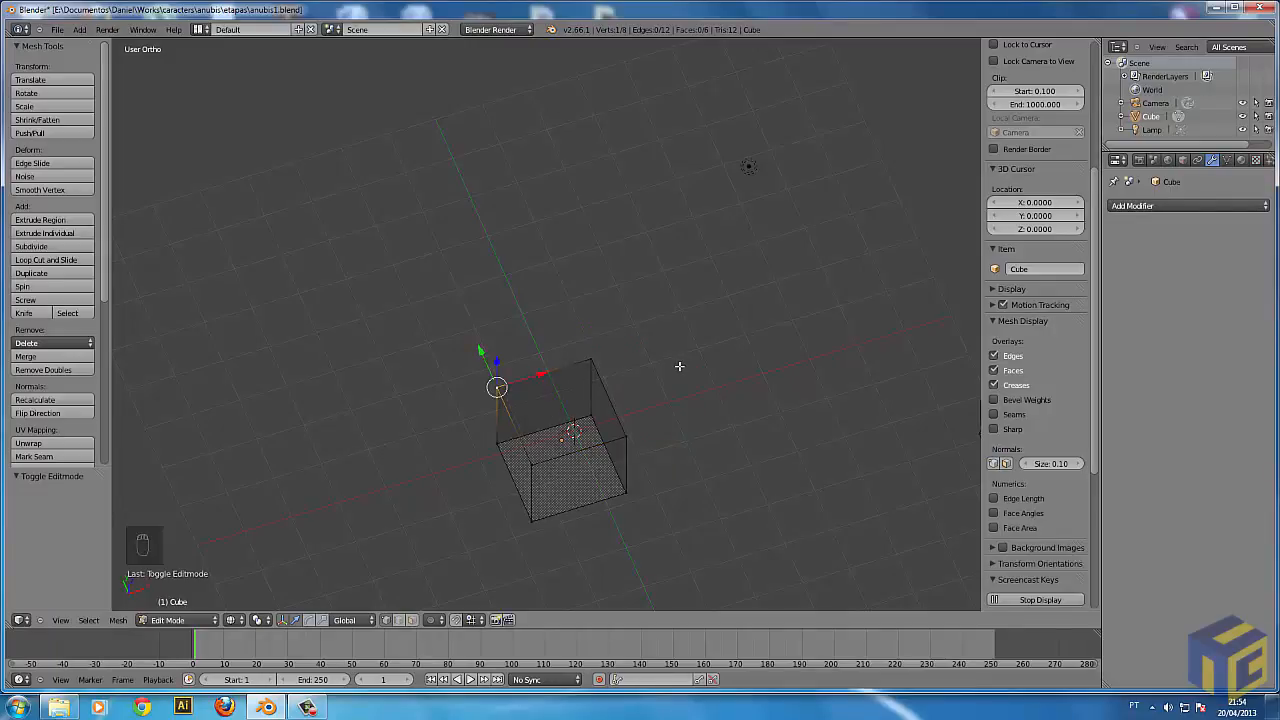
shift+right_click(603, 355)
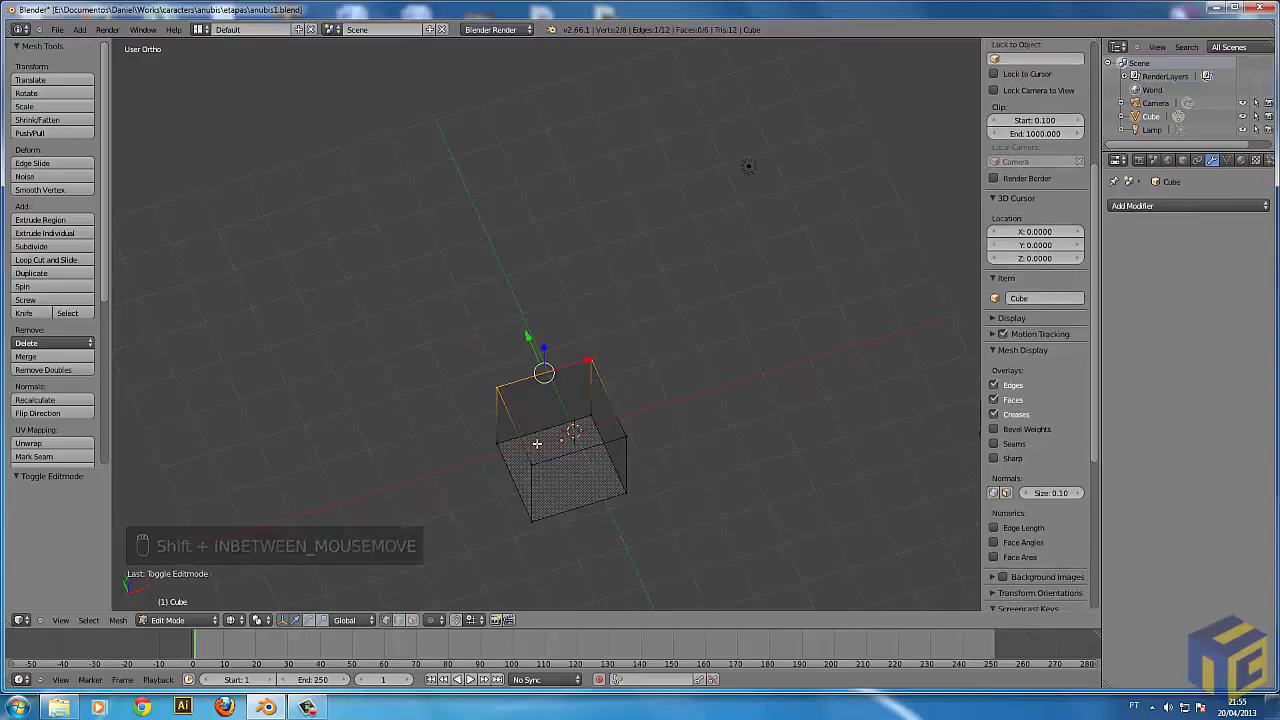
shift+right_click(604, 430)
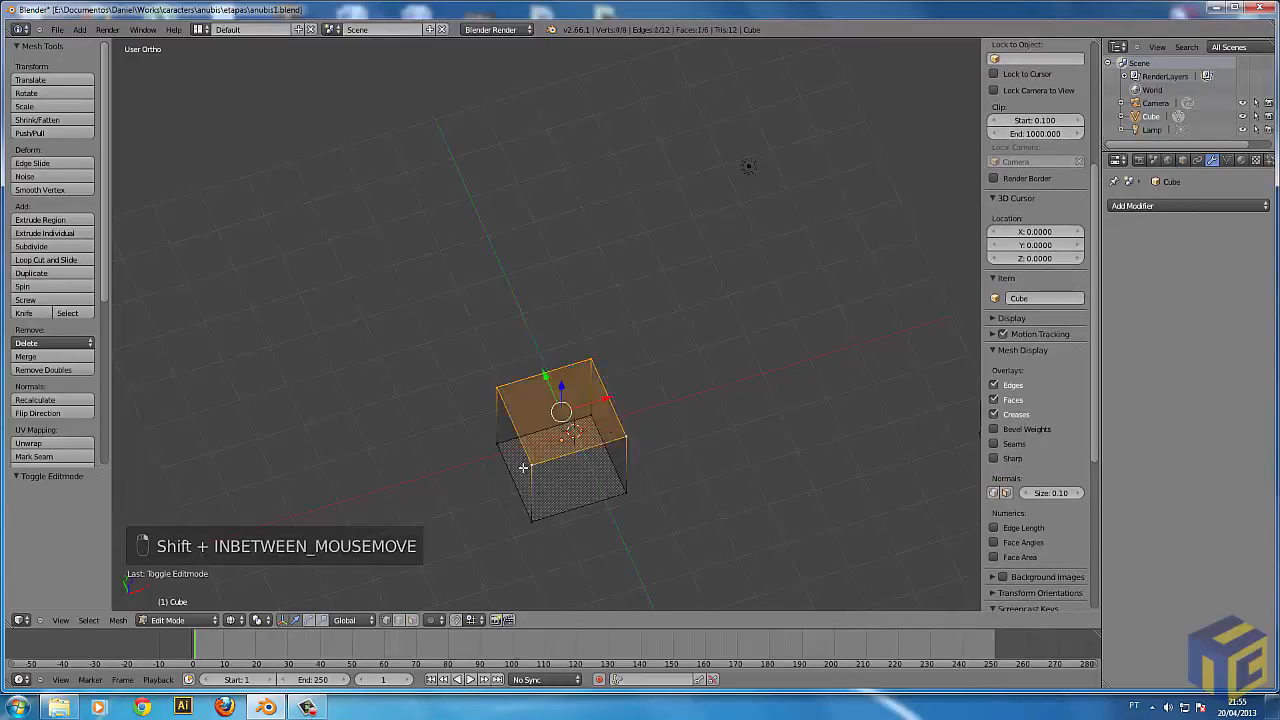
key(a)
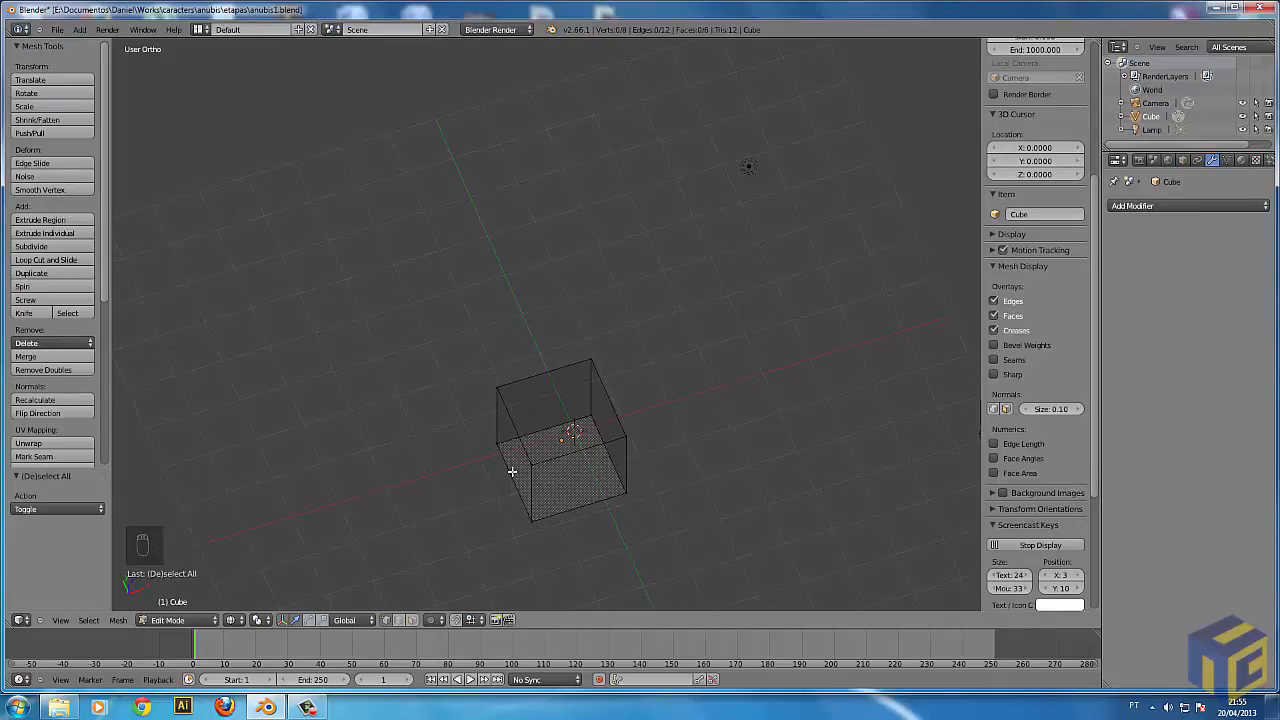
Set the mesh select mode to Face and select the cube's top face.
key(ctrl+Tab)
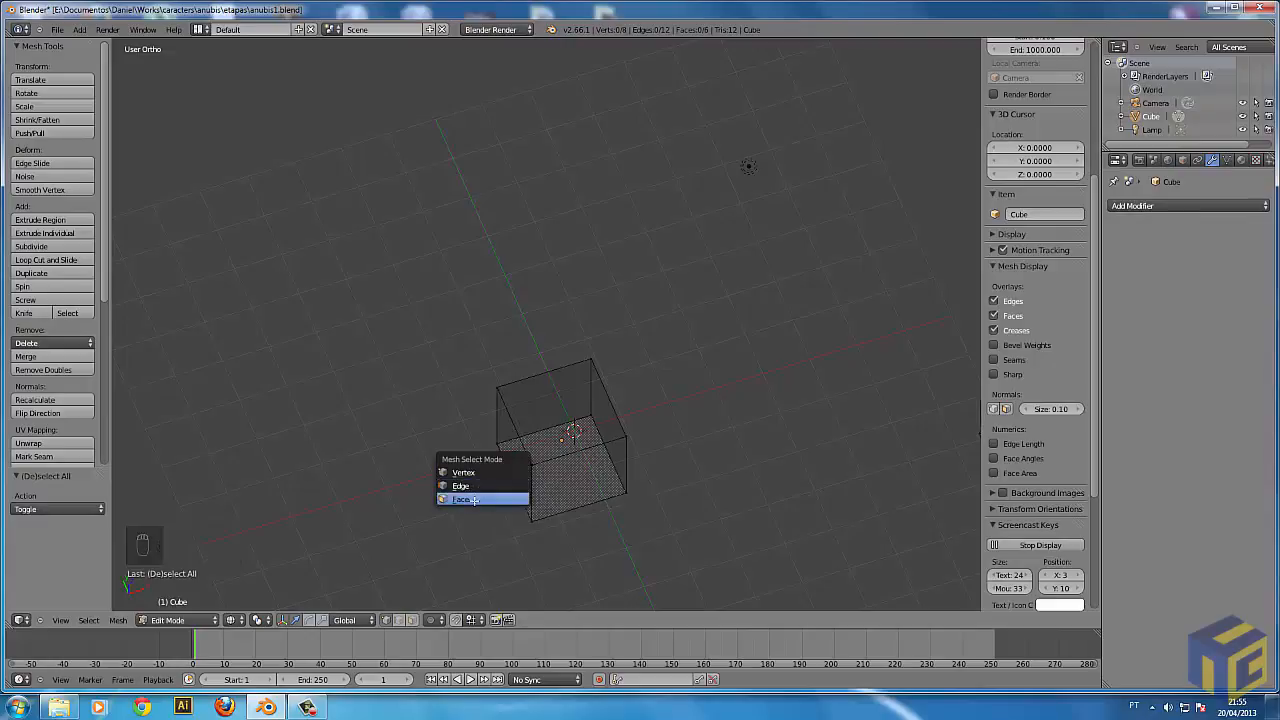
click(474, 499)
middle_drag(546, 428, 476, 388)
right_click(546, 450)
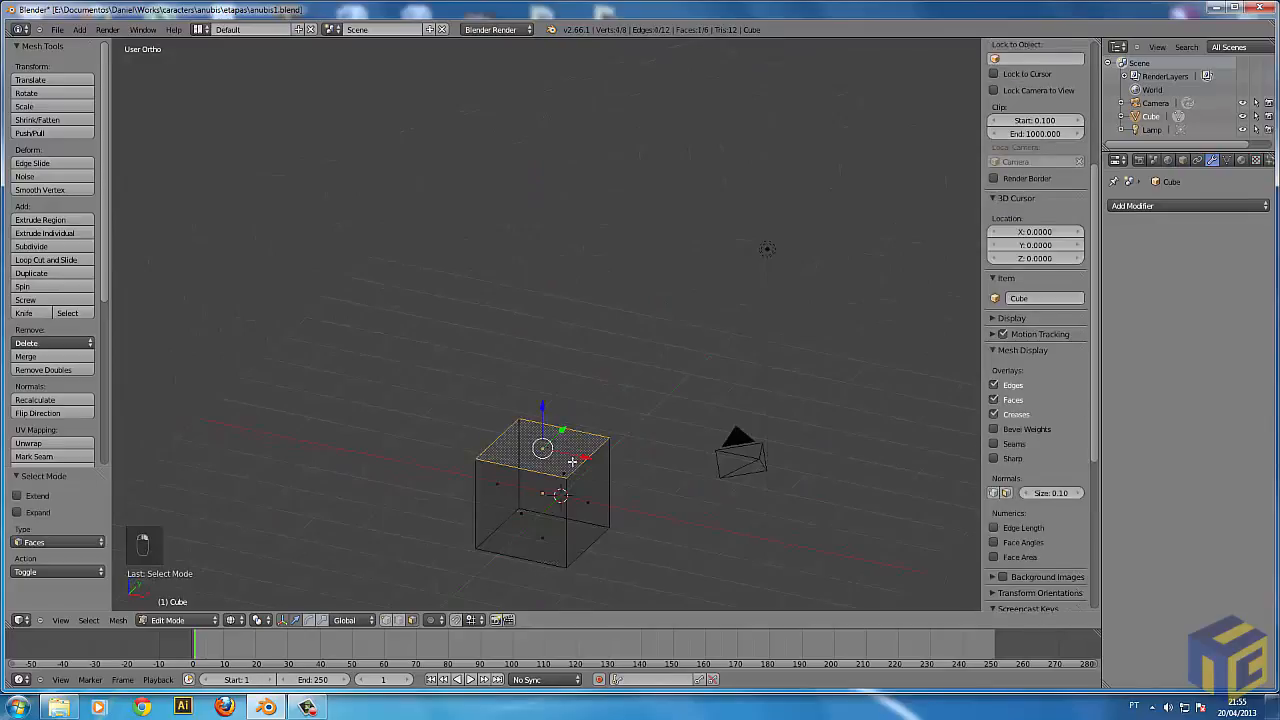
Try moving, rotating and scaling the cube's top face.
key(g)
right_click(609, 510)
key(r)
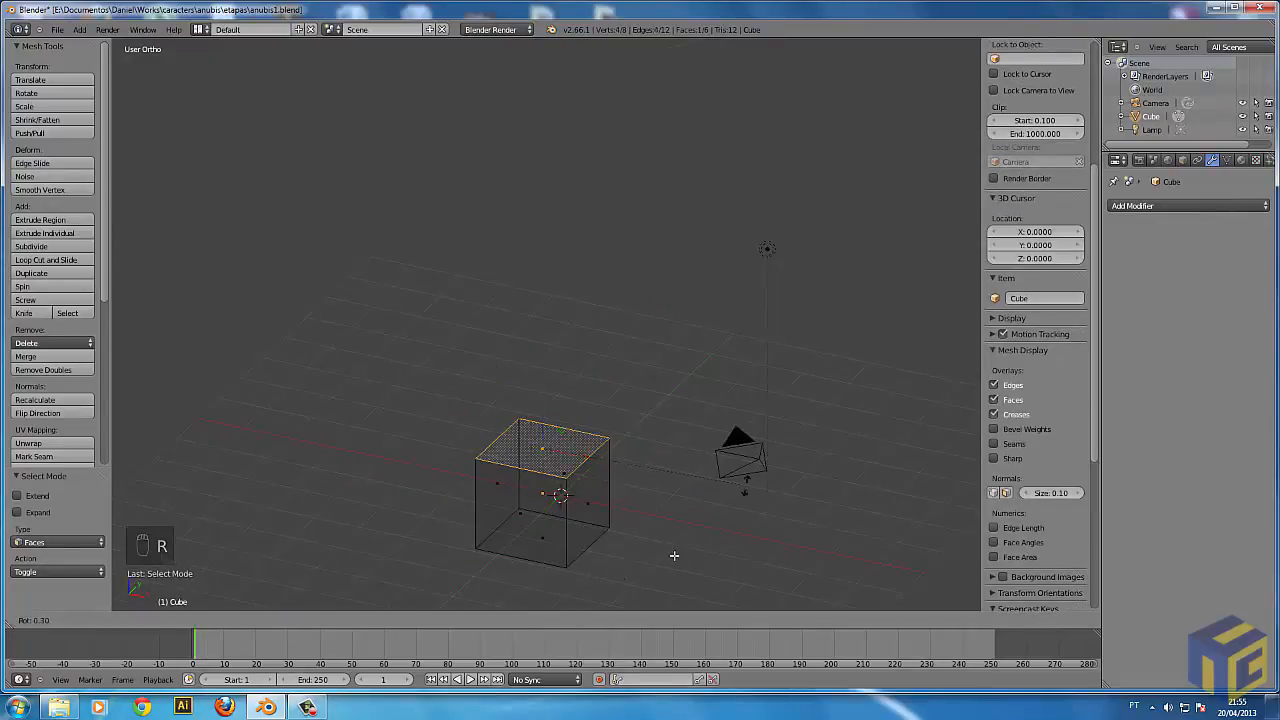
right_click(585, 499)
key(s)
right_click(663, 537)
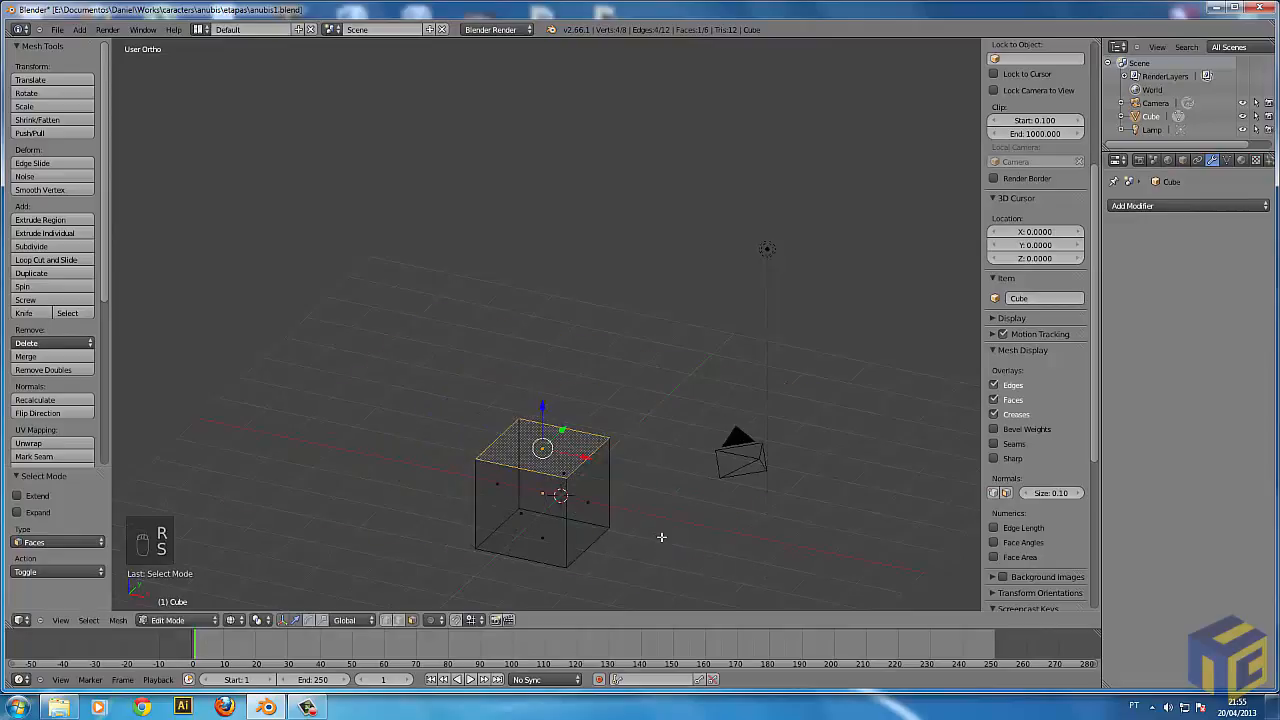
Try moving the top face freely, and constrained to the global Y axis.
key(g)
right_click(670, 538)
key(g)
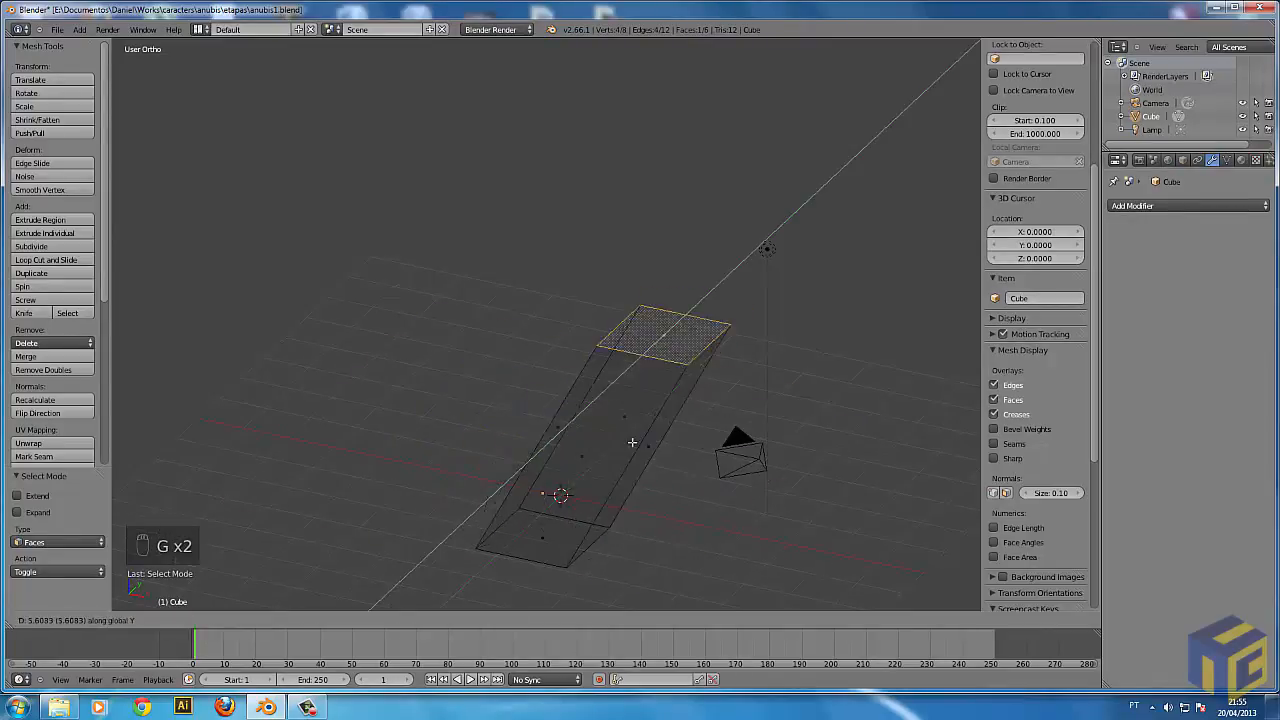
right_click(680, 443)
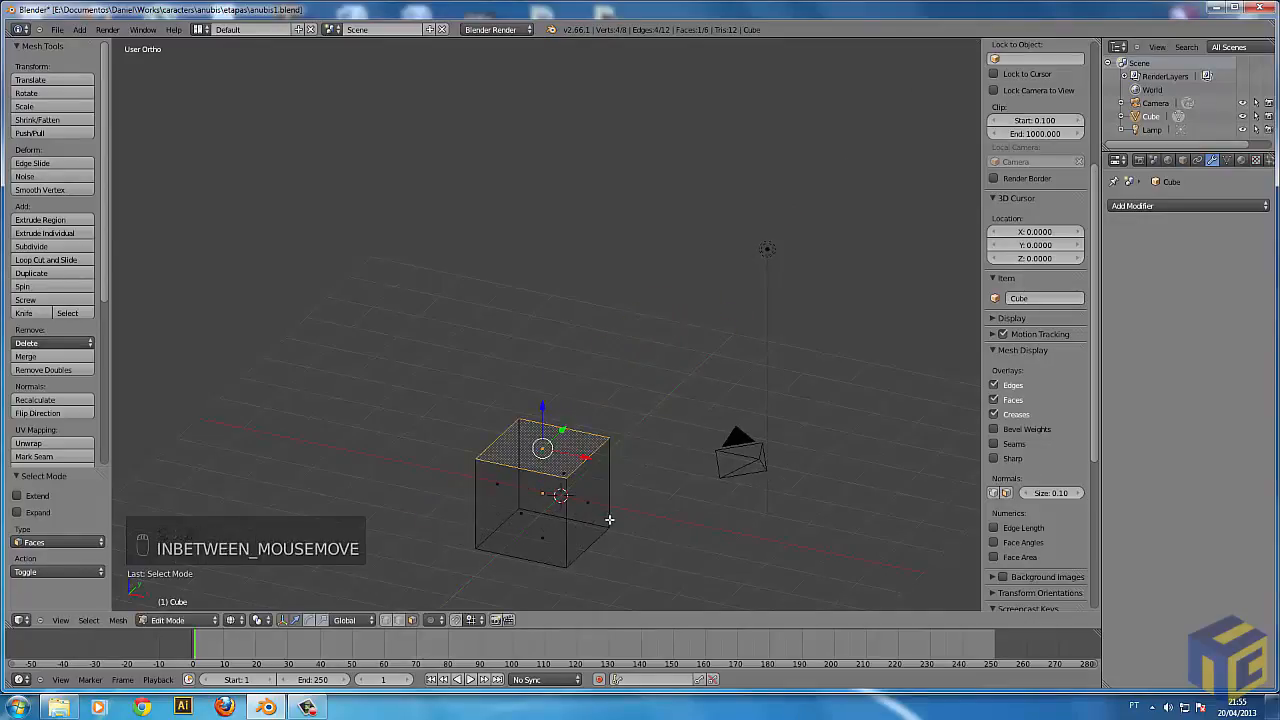
Leave and re-enter Edit Mode, and deselect all faces of the cube.
key(Tab)
key(Tab)
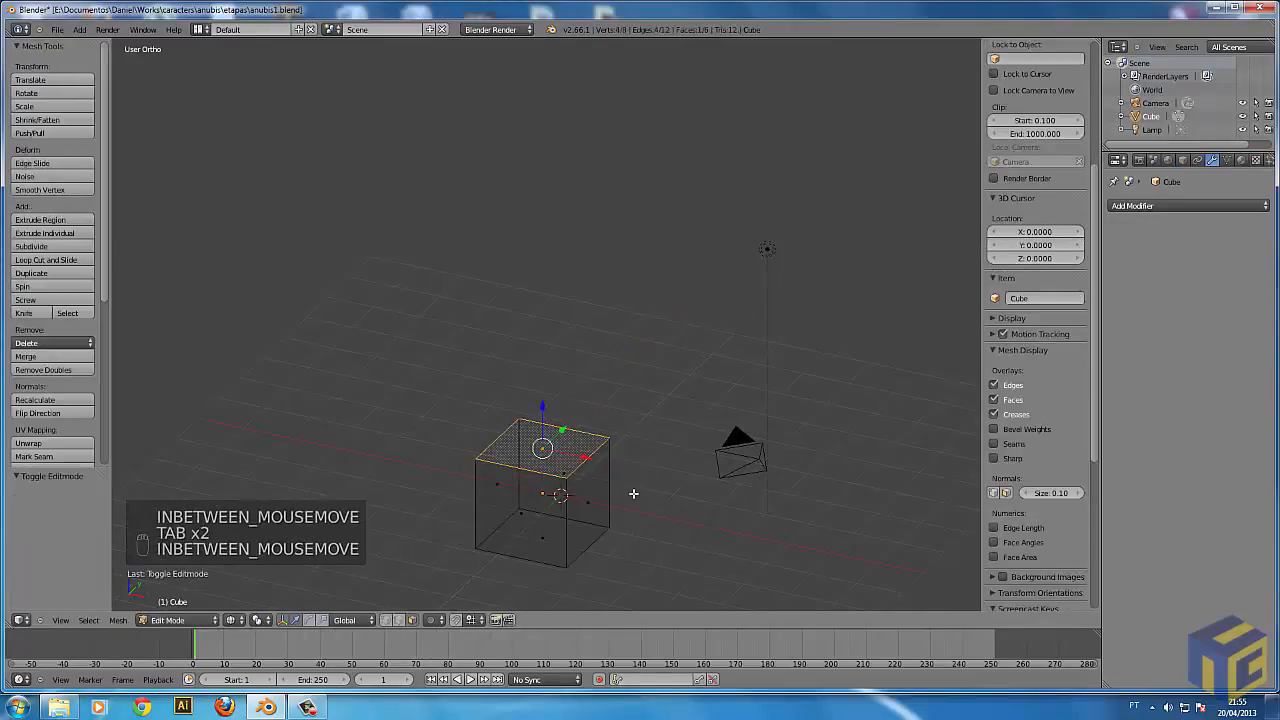
key(a)
middle_drag(660, 473, 435, 375)
key(a)
key(a)
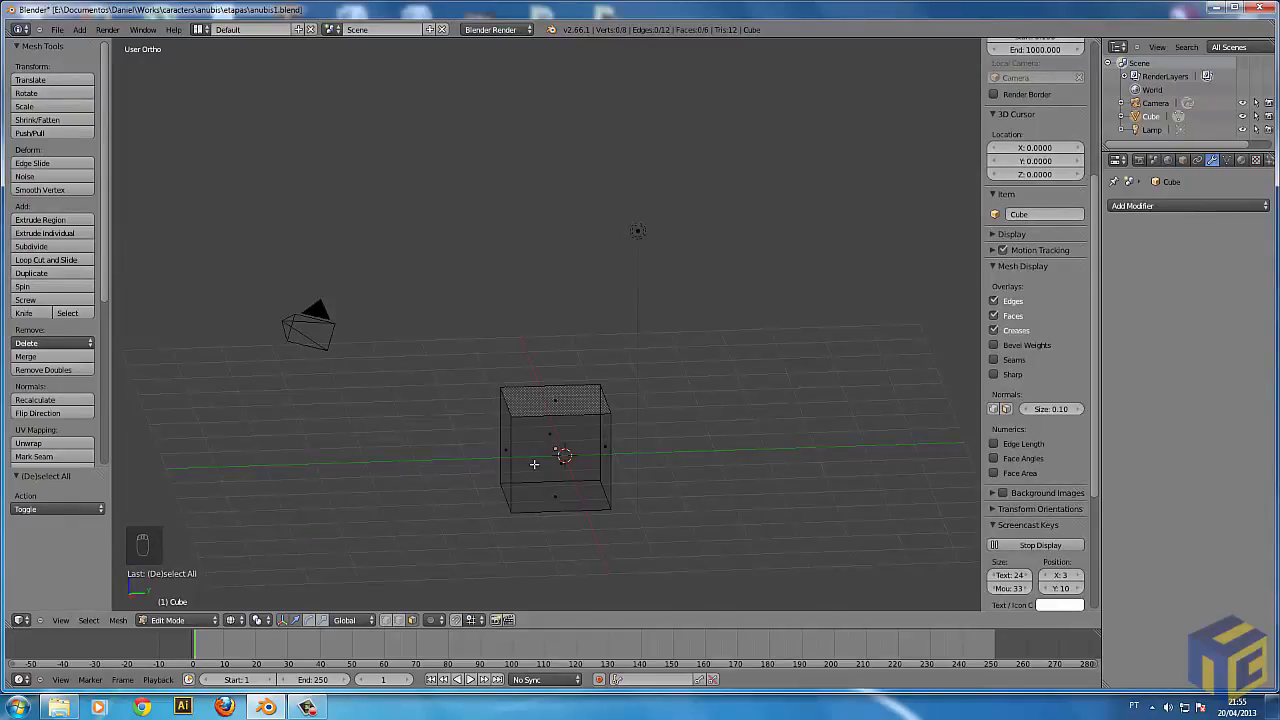
Try starting a border selection near the cube in Face select mode.
middle_drag(535, 464, 365, 456)
key(b)
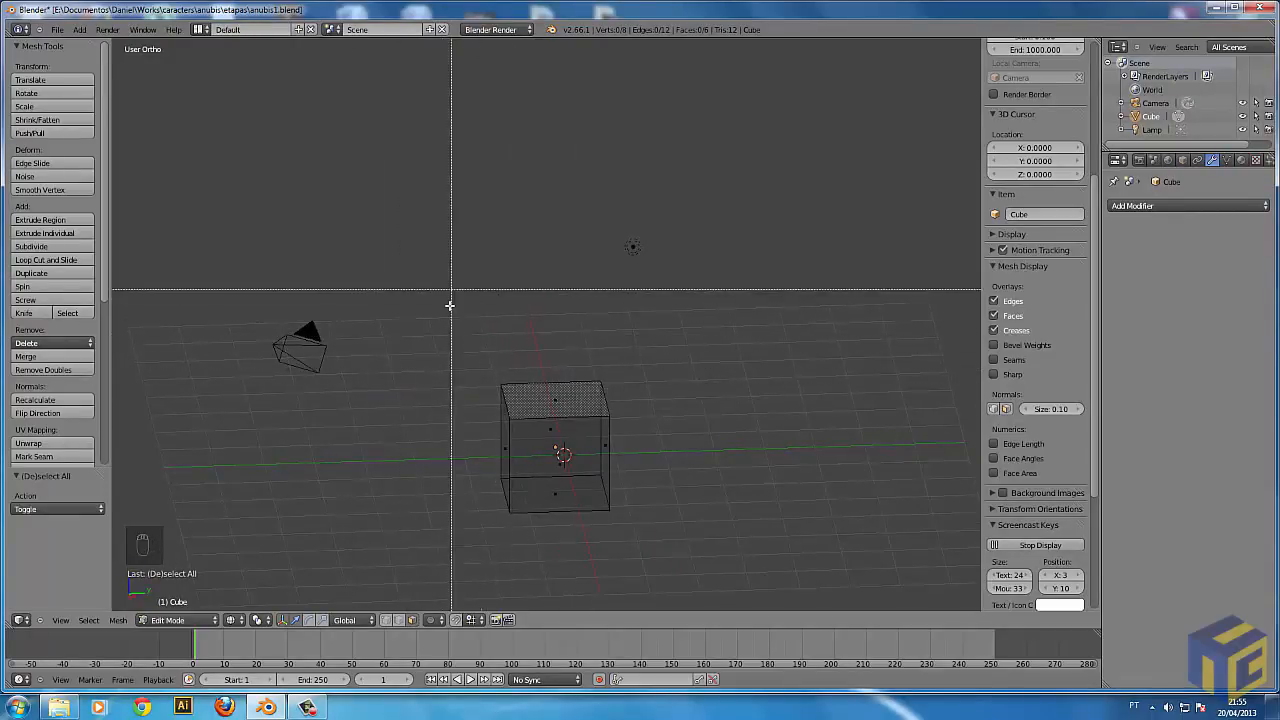
drag(422, 296, 422, 296)
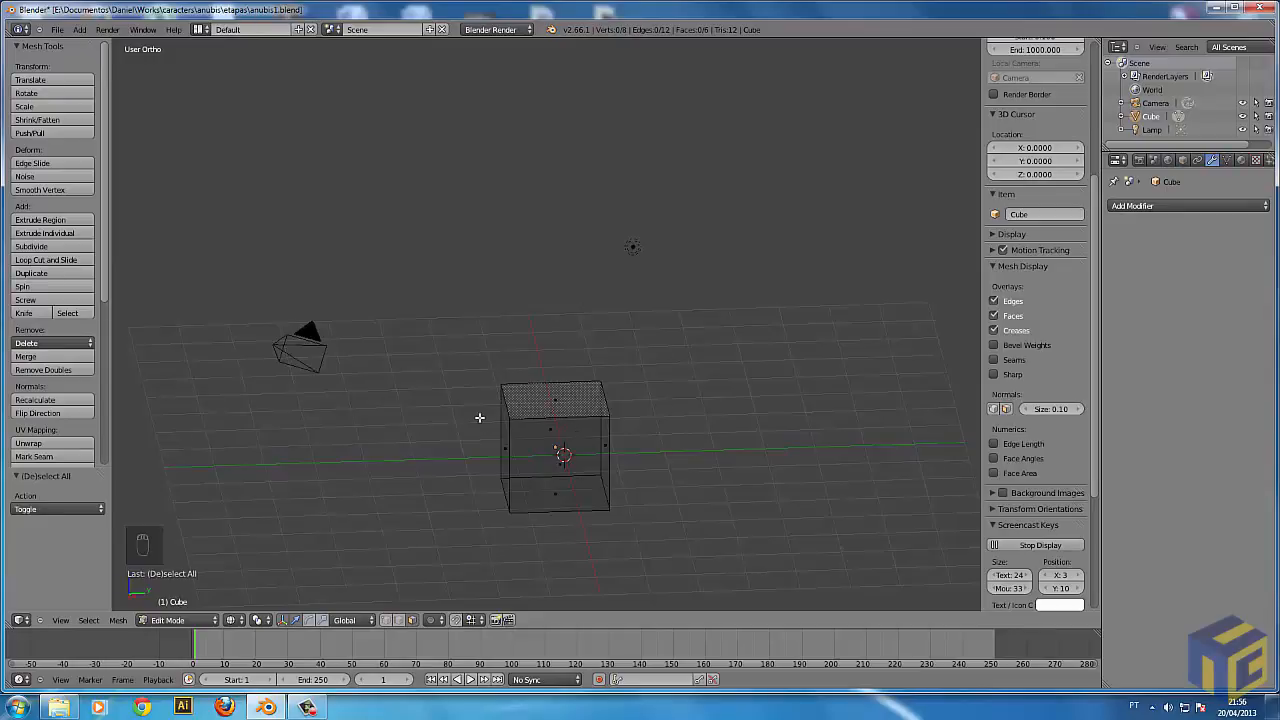
Set the mesh select mode to Vertex and border-select the two vertices along one edge of the top face.
key(ctrl+Tab)
click(446, 390)
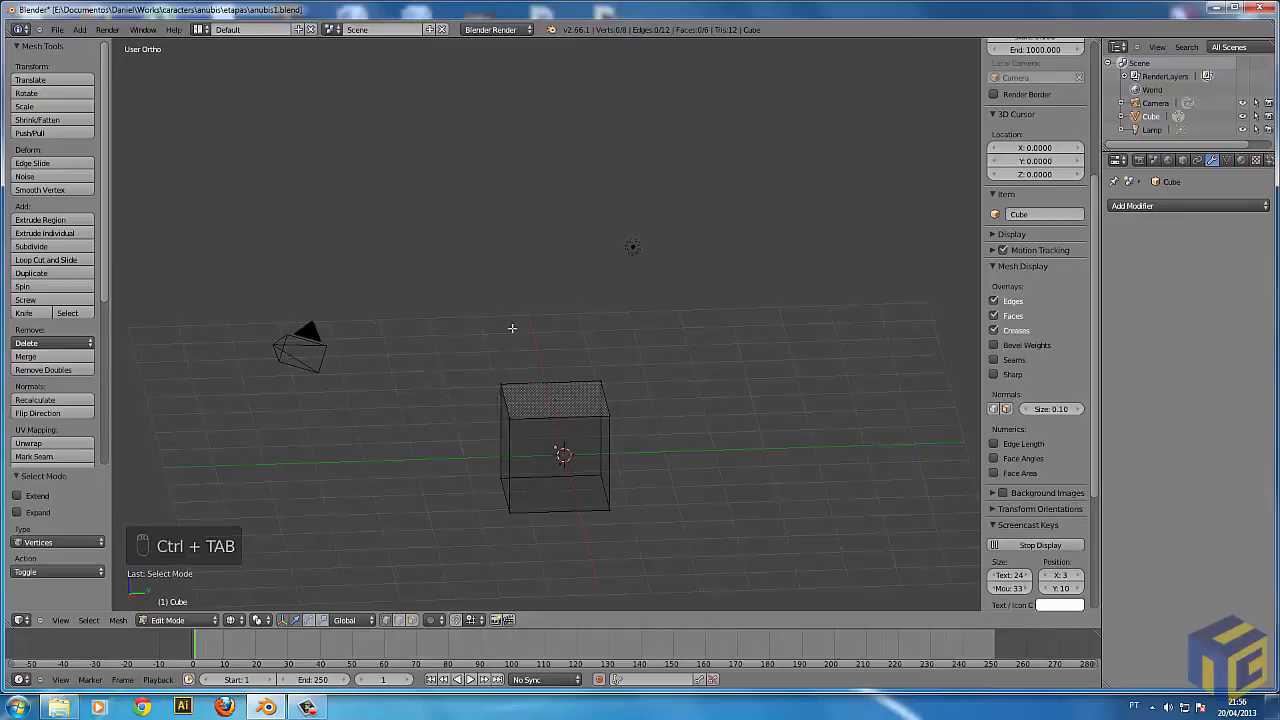
middle_drag(531, 403, 509, 424)
key(b)
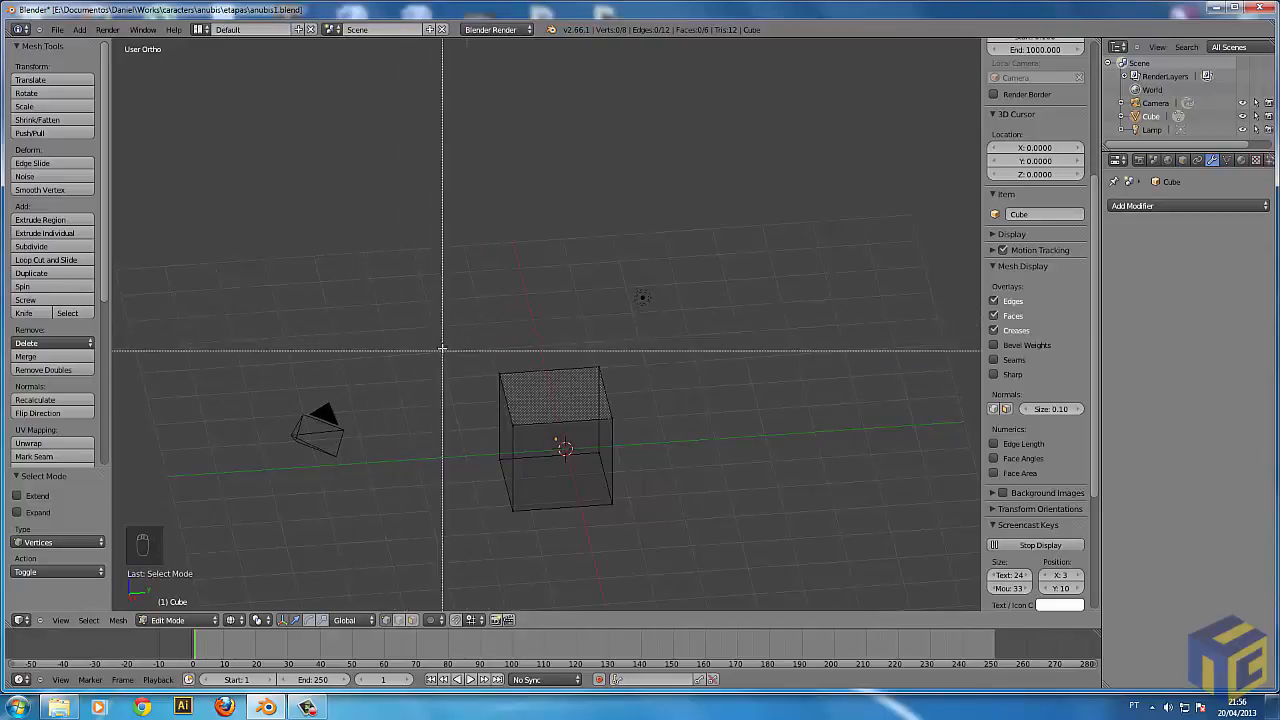
drag(397, 305, 543, 443)
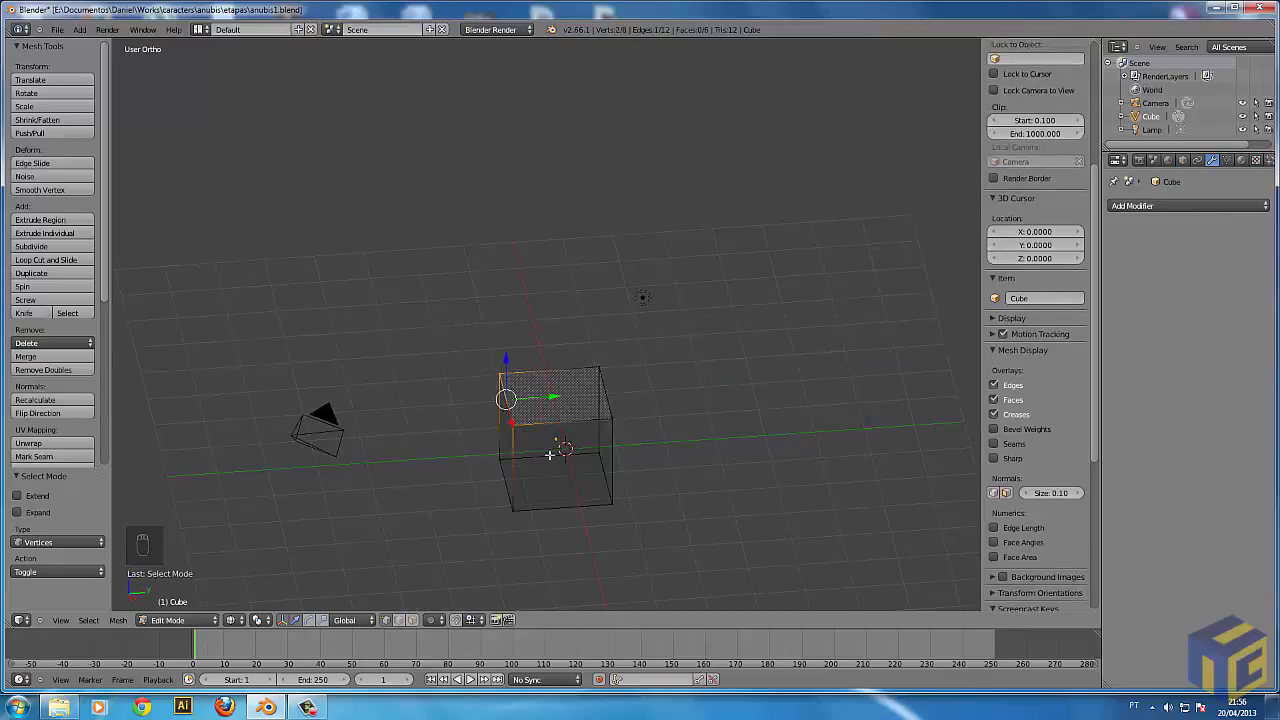
Deselect the two top vertices and select the cube's entire mesh.
middle_drag(423, 370, 680, 392)
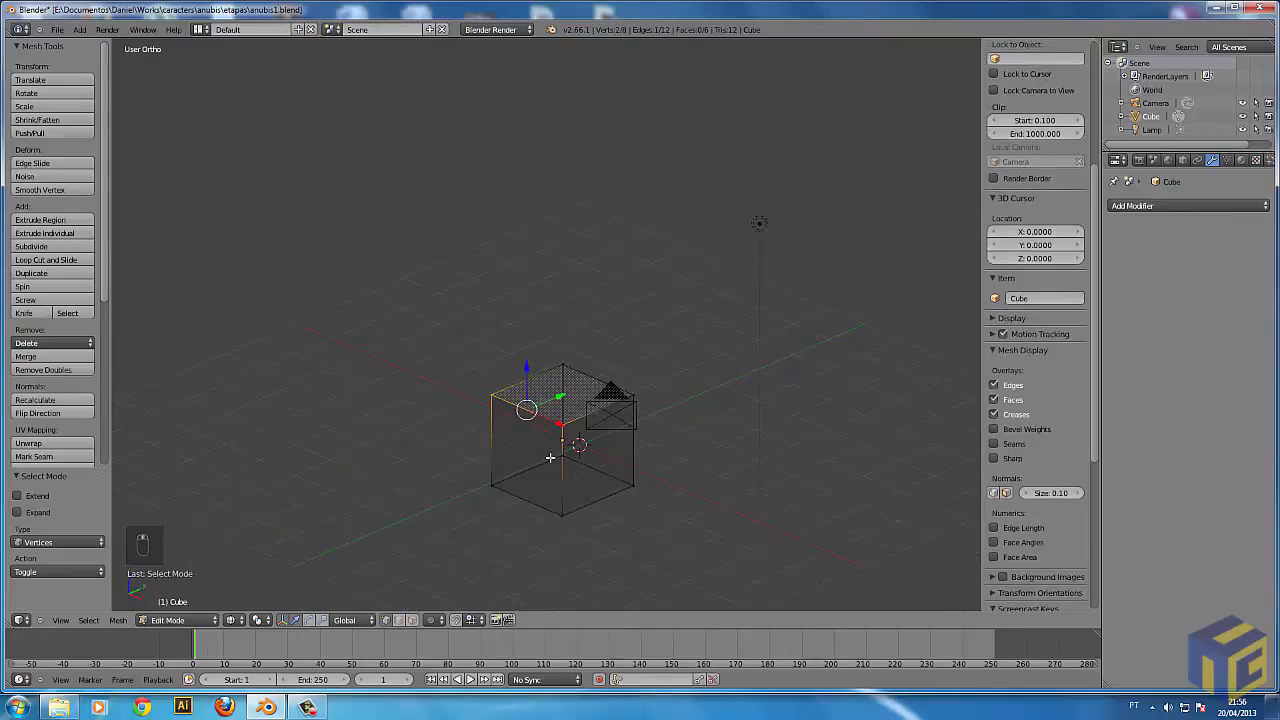
middle_drag(624, 481, 556, 487)
middle_drag(521, 427, 558, 429)
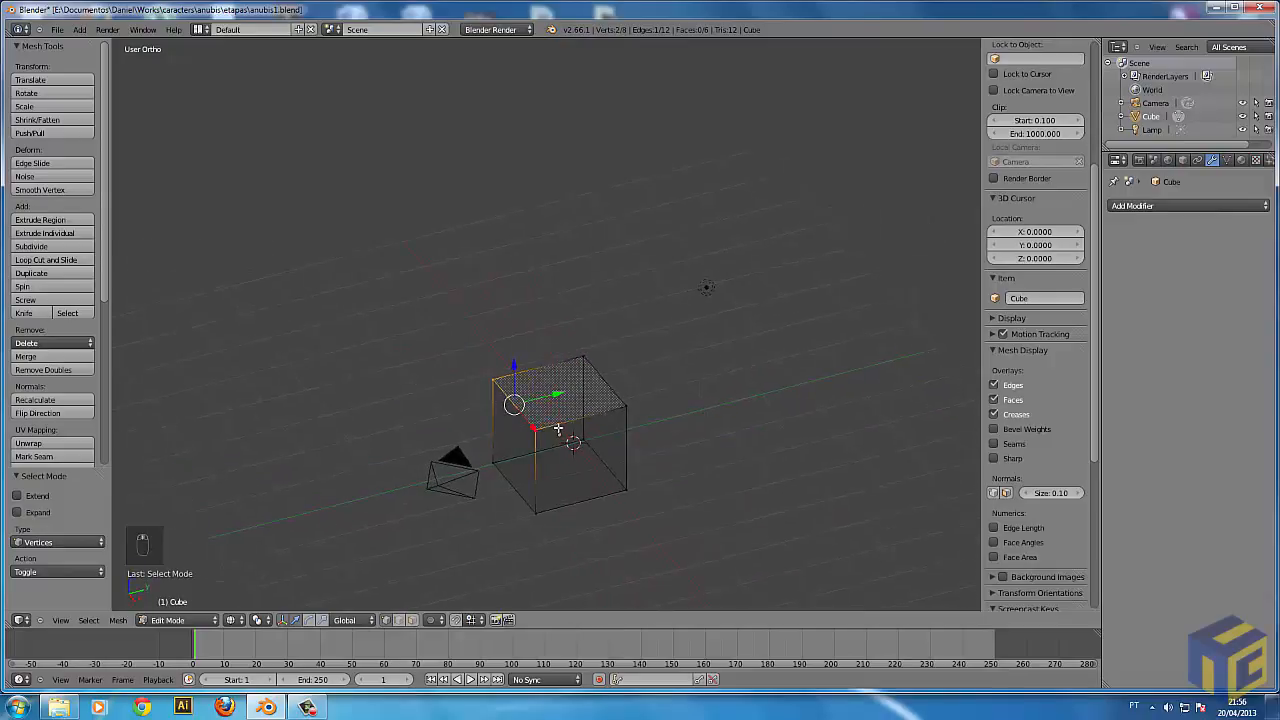
key(a)
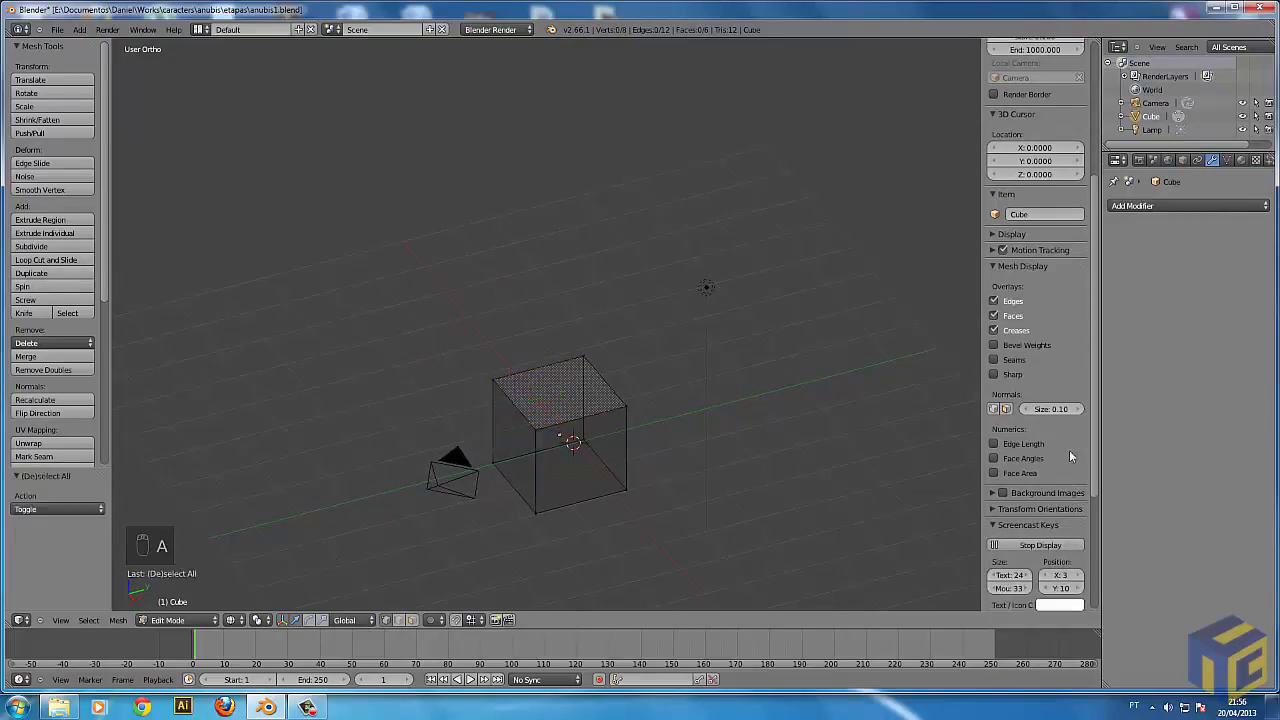
key(a)
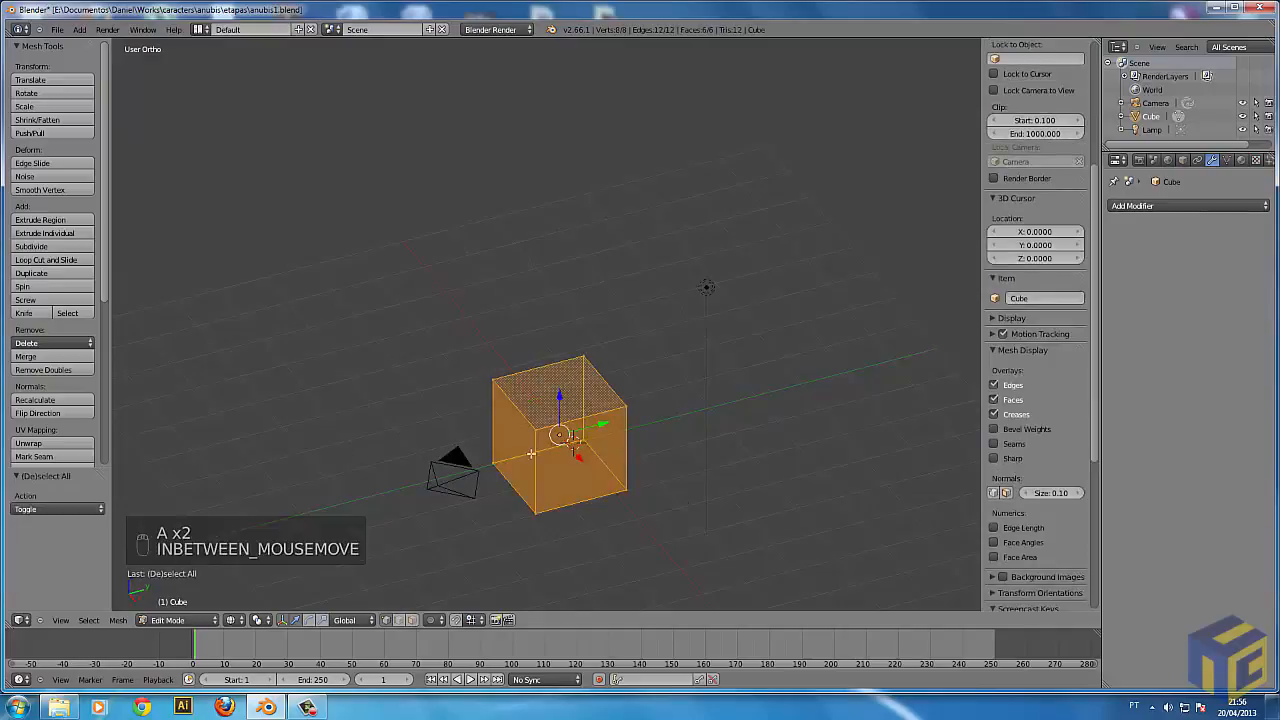
Return to Object Mode with solid shading and deselect all objects.
key(Tab)
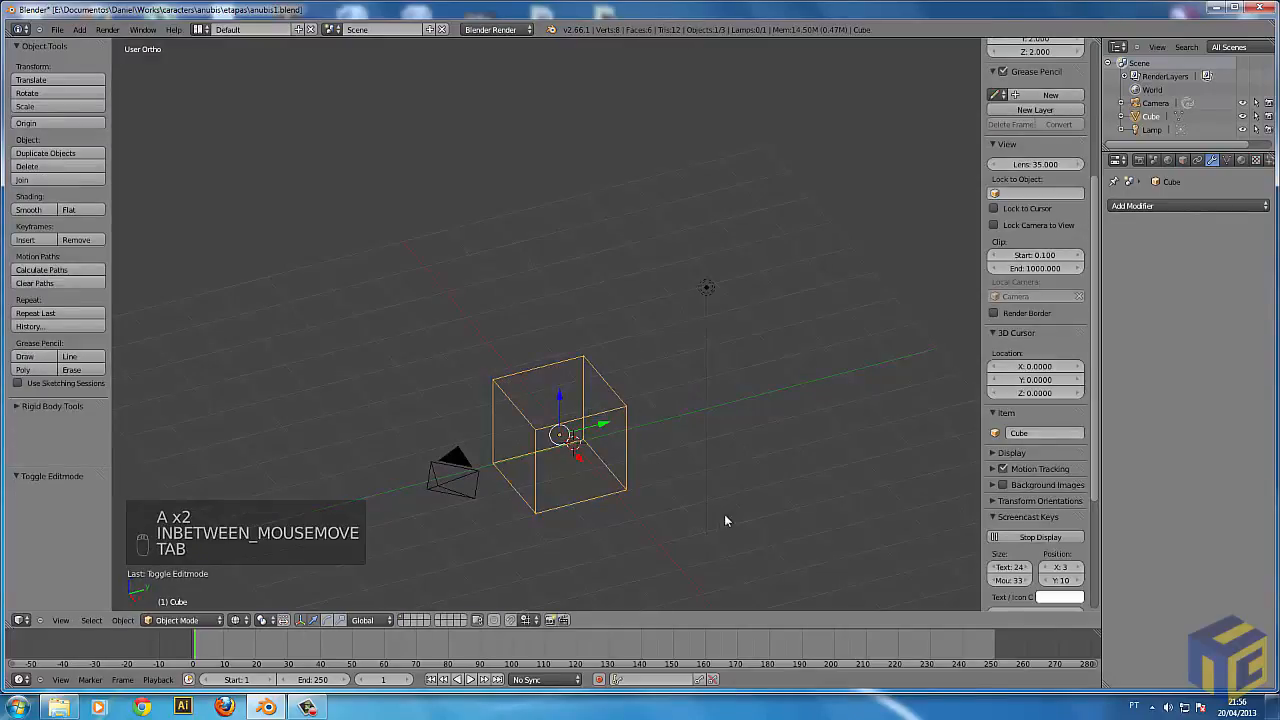
key(z)
key(a)
Re-enter Edit Mode, select only one corner vertex of the cube's top face, and deselect it.
key(a)
key(a)
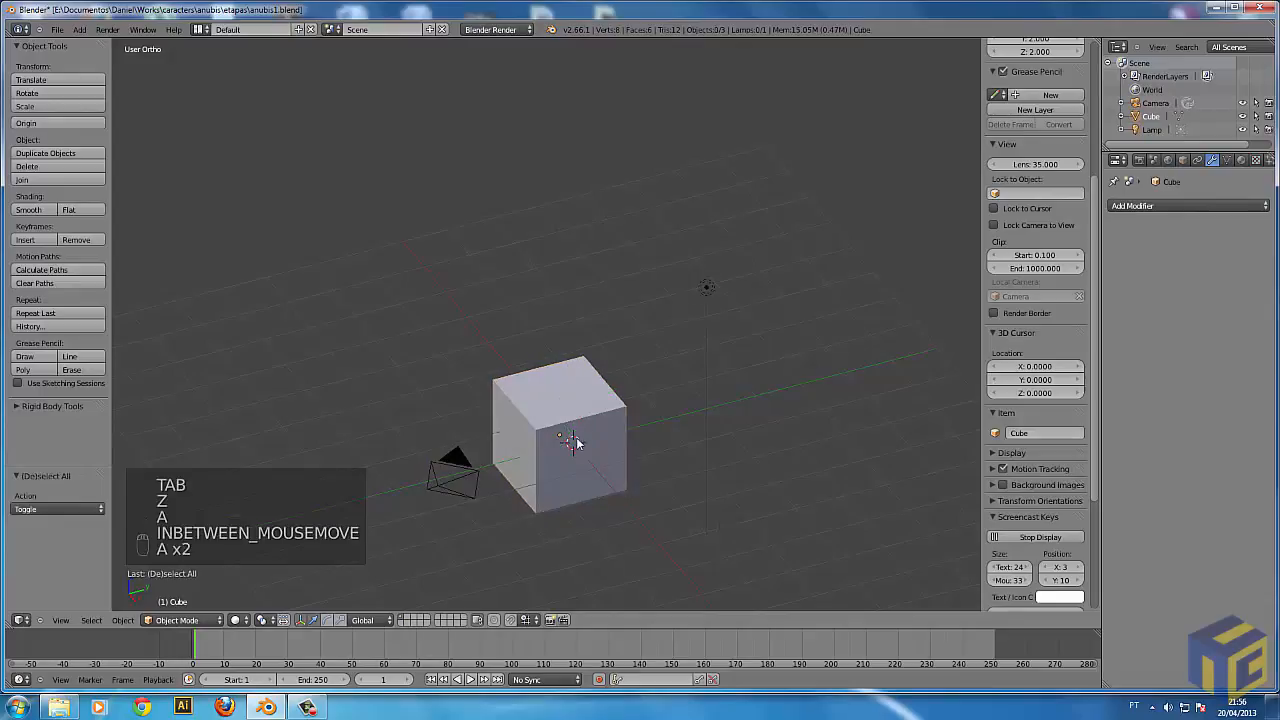
key(Tab)
key(a)
right_click(537, 429)
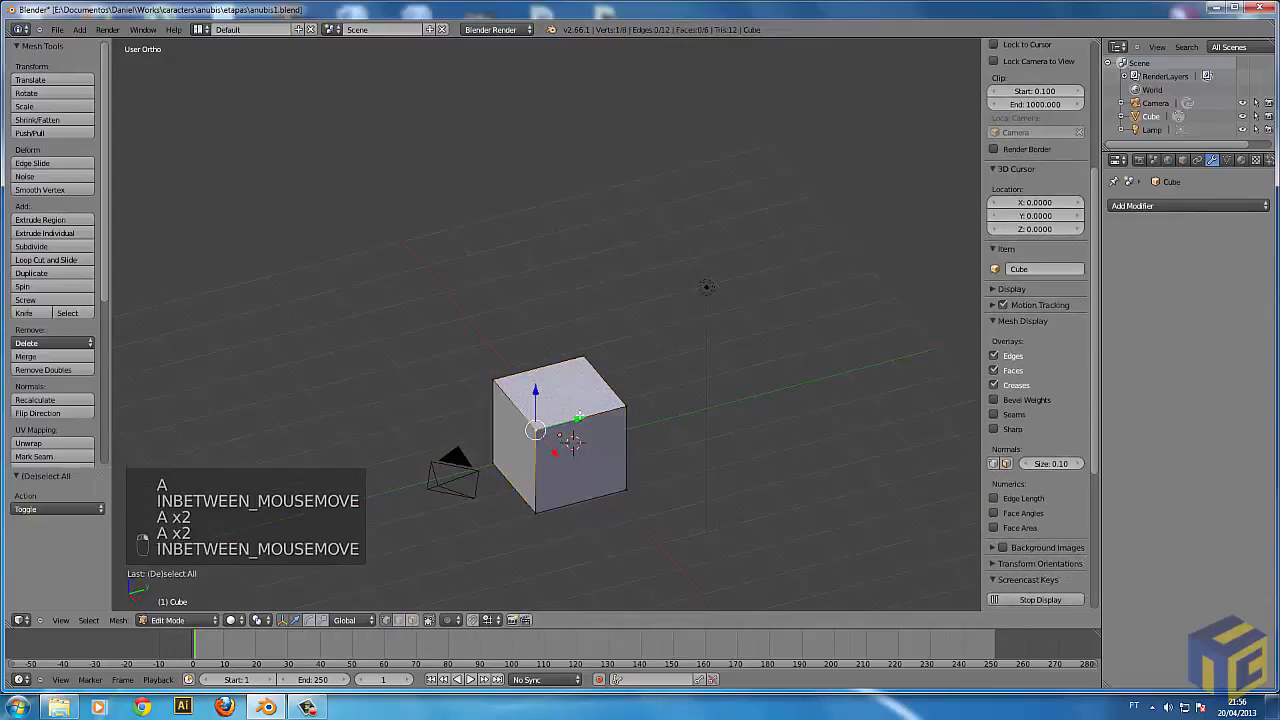
key(a)
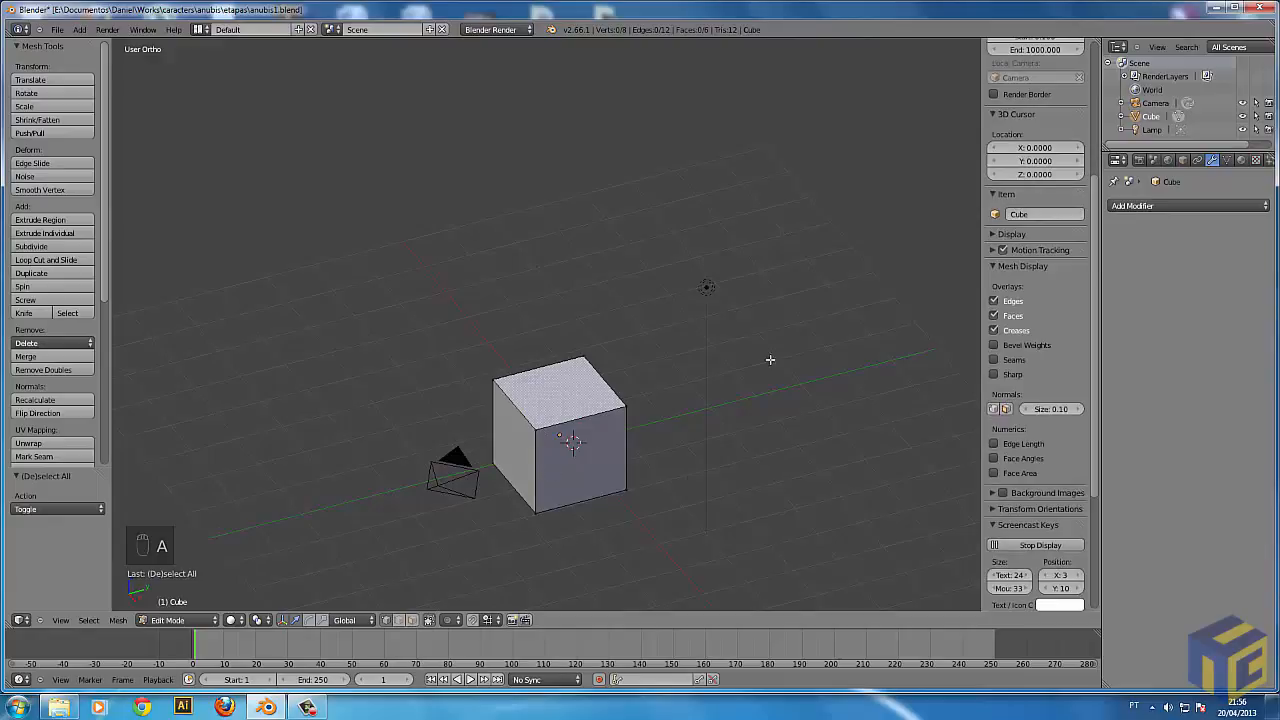
Circle-select three corner vertices of the top face in wireframe shading, adjusting the circle's size beforehand.
key(z)
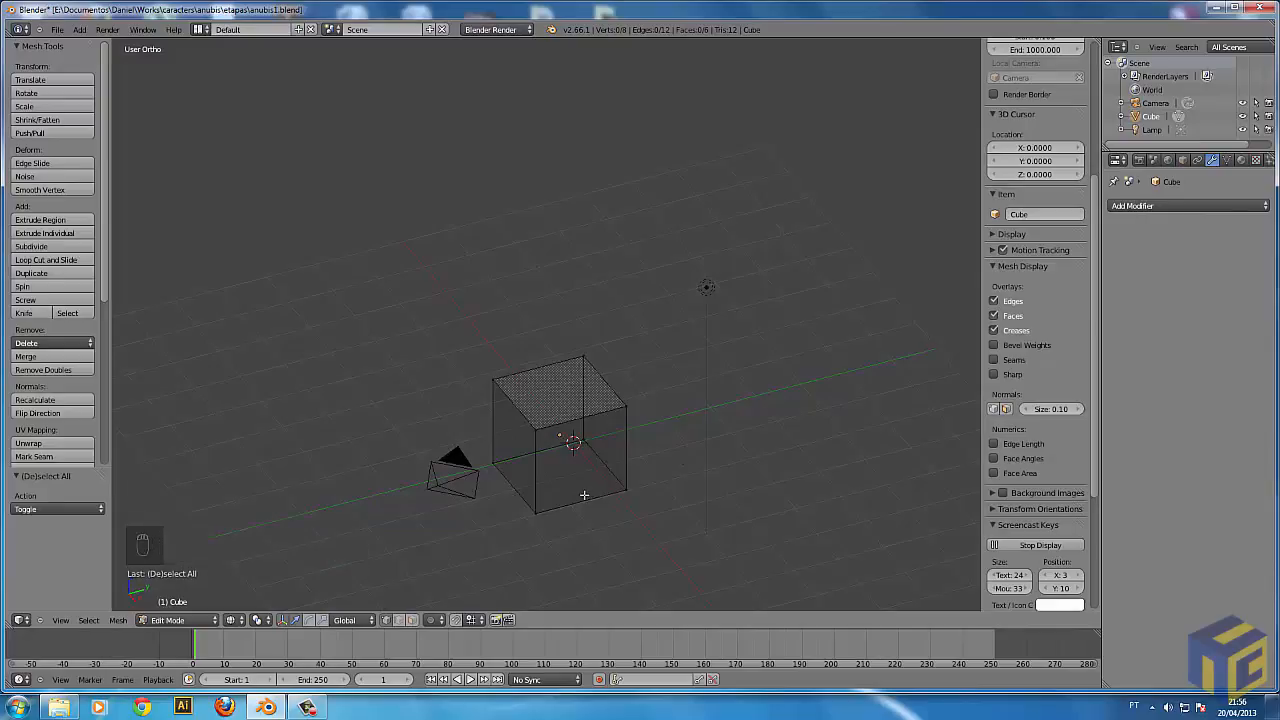
key(c)
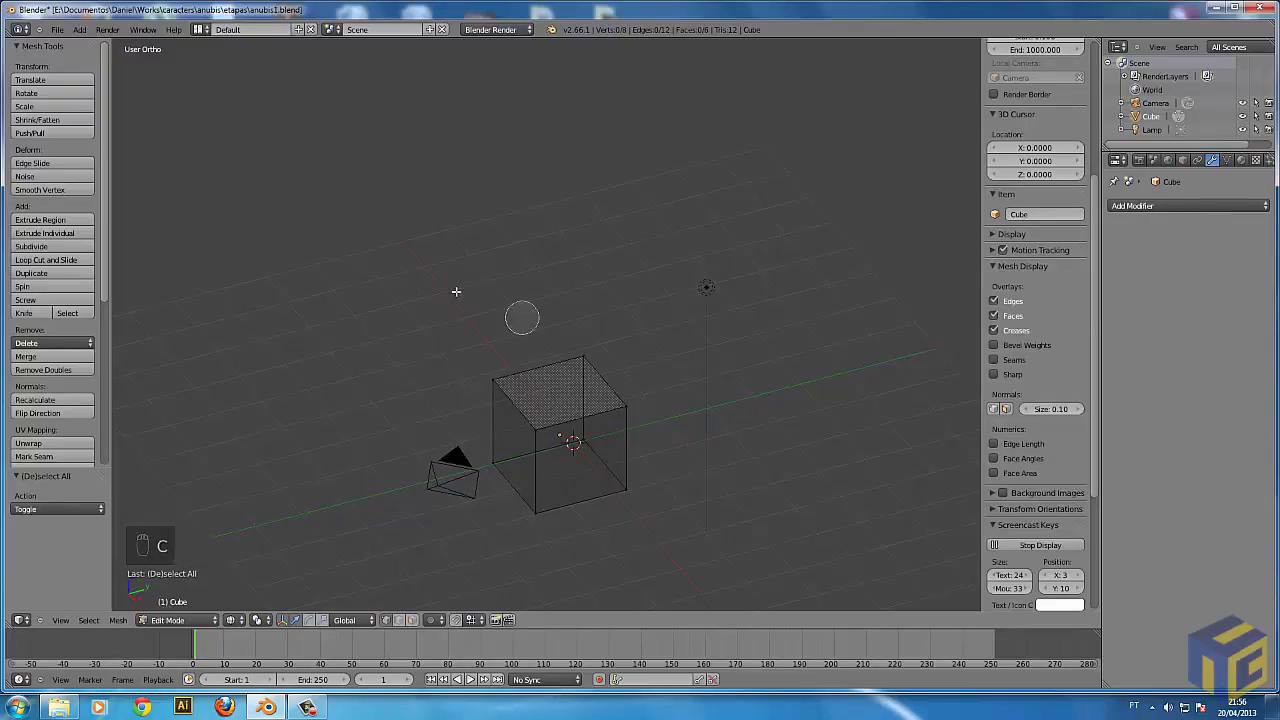
scroll(410, 321, down, 6)
scroll(410, 321, up, 6)
scroll(410, 321, down, 4)
scroll(411, 320, up, 6)
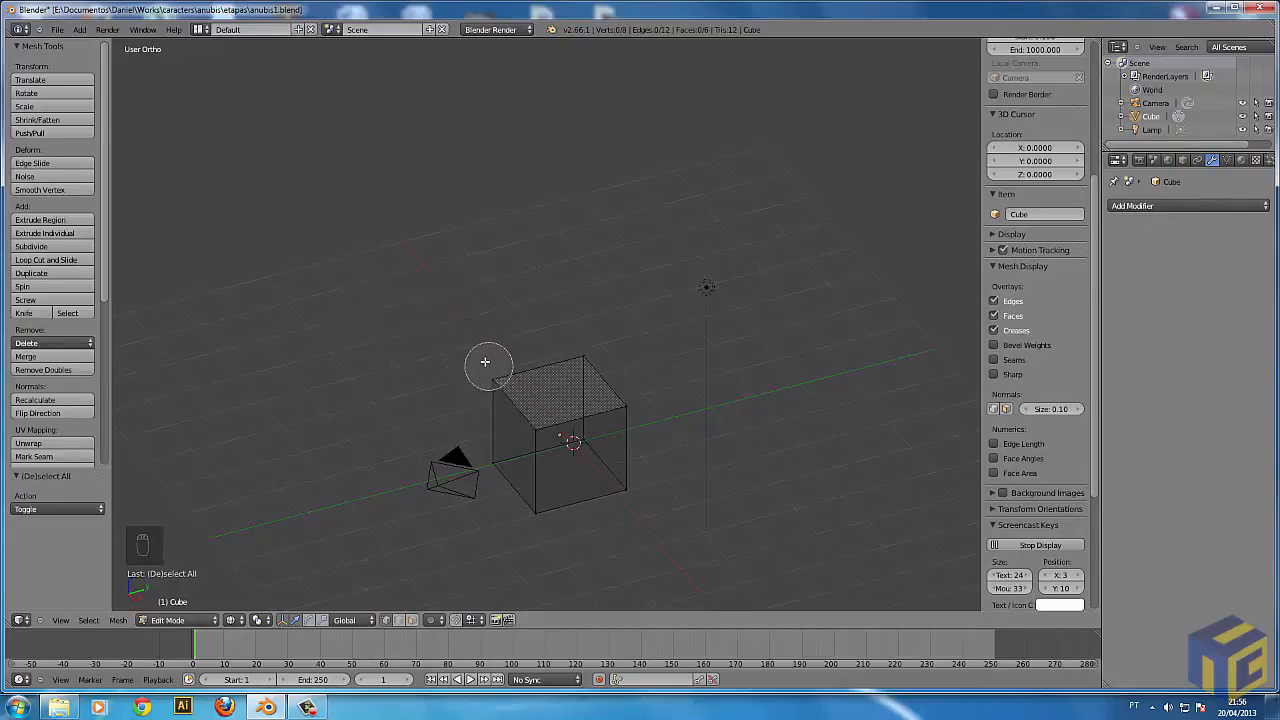
mouse_move(476, 361)
mouse_down()
mouse_move(542, 435)
mouse_move(566, 365)
mouse_up()
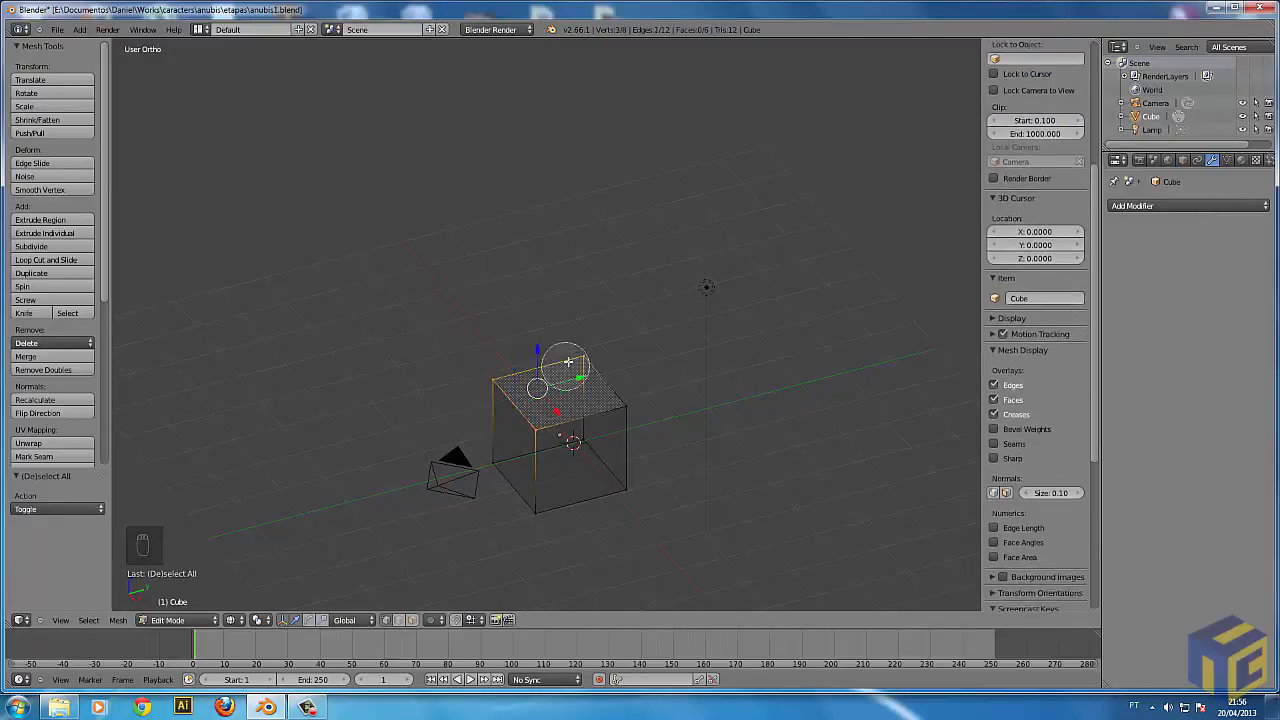
right_click(646, 402)
Return to Object Mode with solid shading, border-select around the cube, and deselect all objects.
key(Tab)
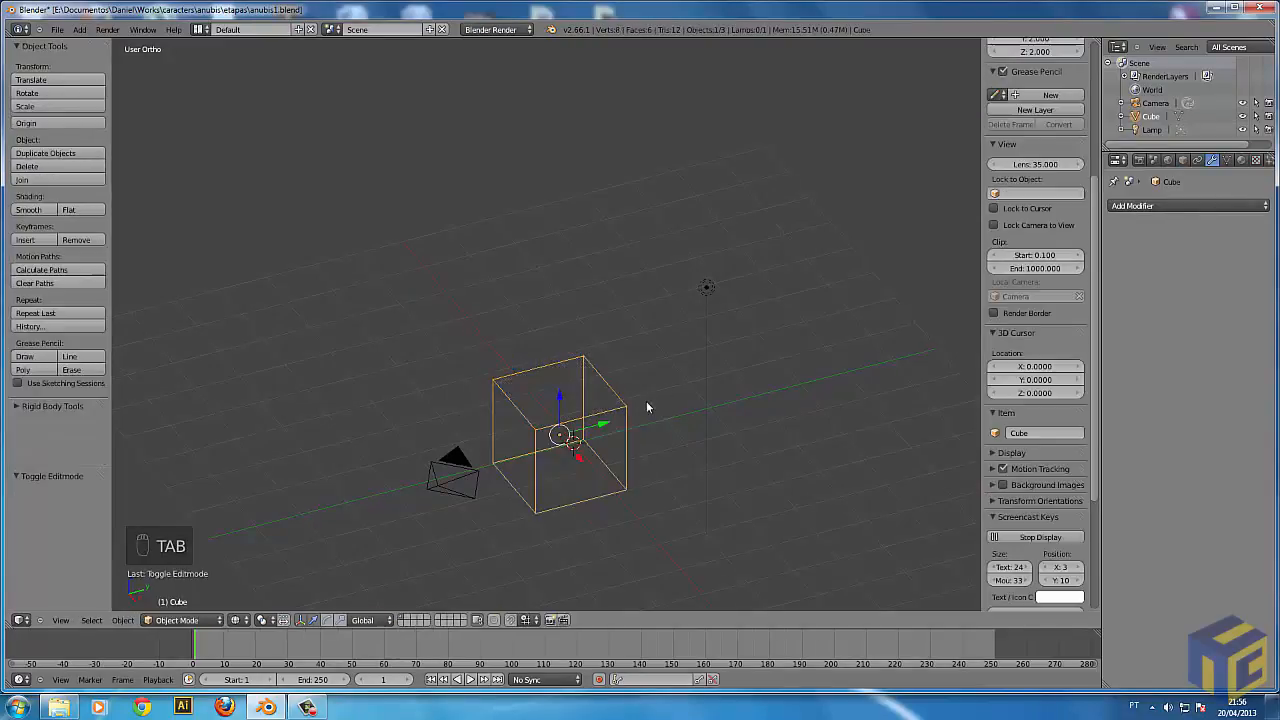
key(z)
key(b)
key(b)
drag(232, 178, 757, 517)
key(a)
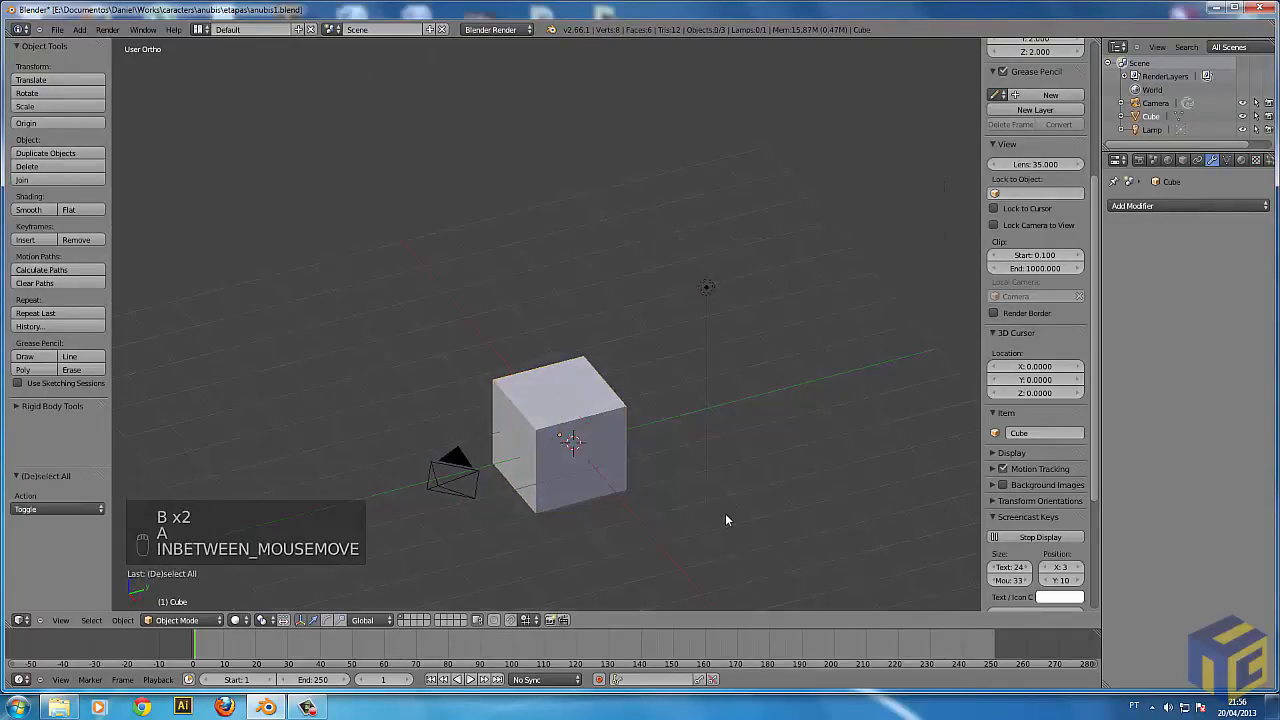
Try circle selection over the cube in Object Mode, and deselect all objects in wireframe shading.
key(c)
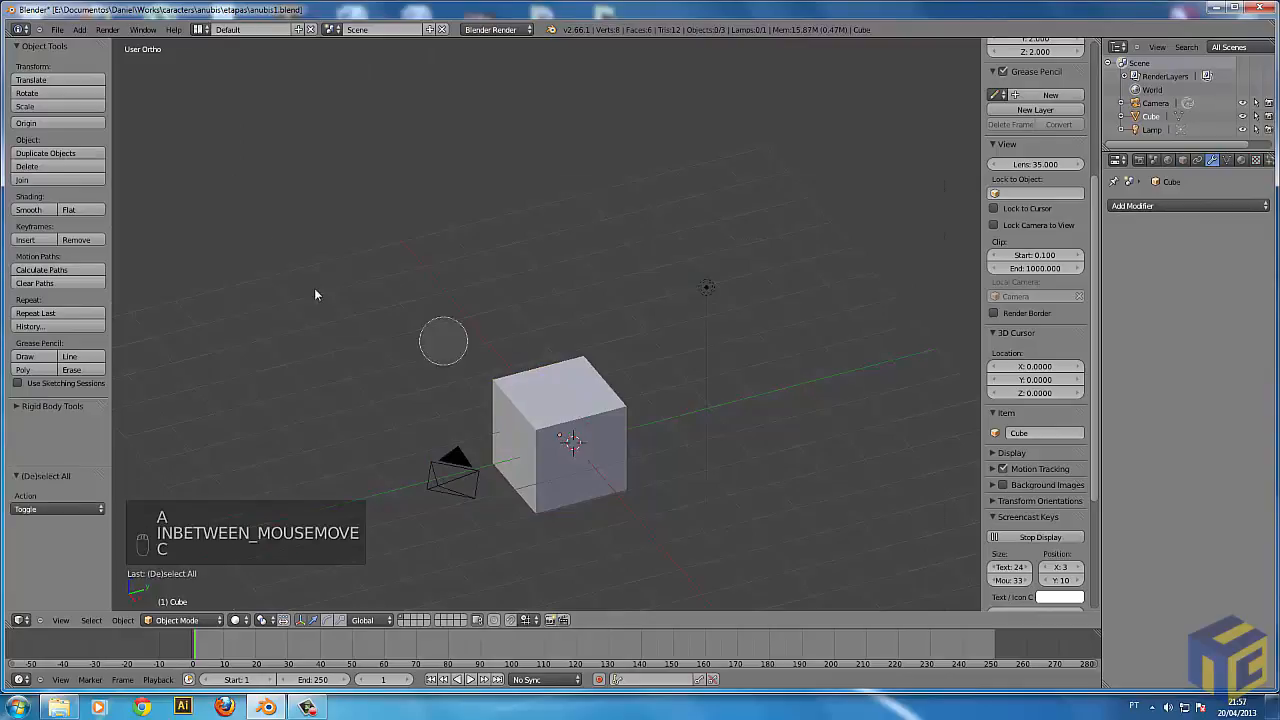
scroll(560, 388, down, 3)
mouse_move(742, 325)
mouse_down()
mouse_move(457, 506)
mouse_move(560, 508)
mouse_up()
right_click(637, 476)
key(z)
key(a)
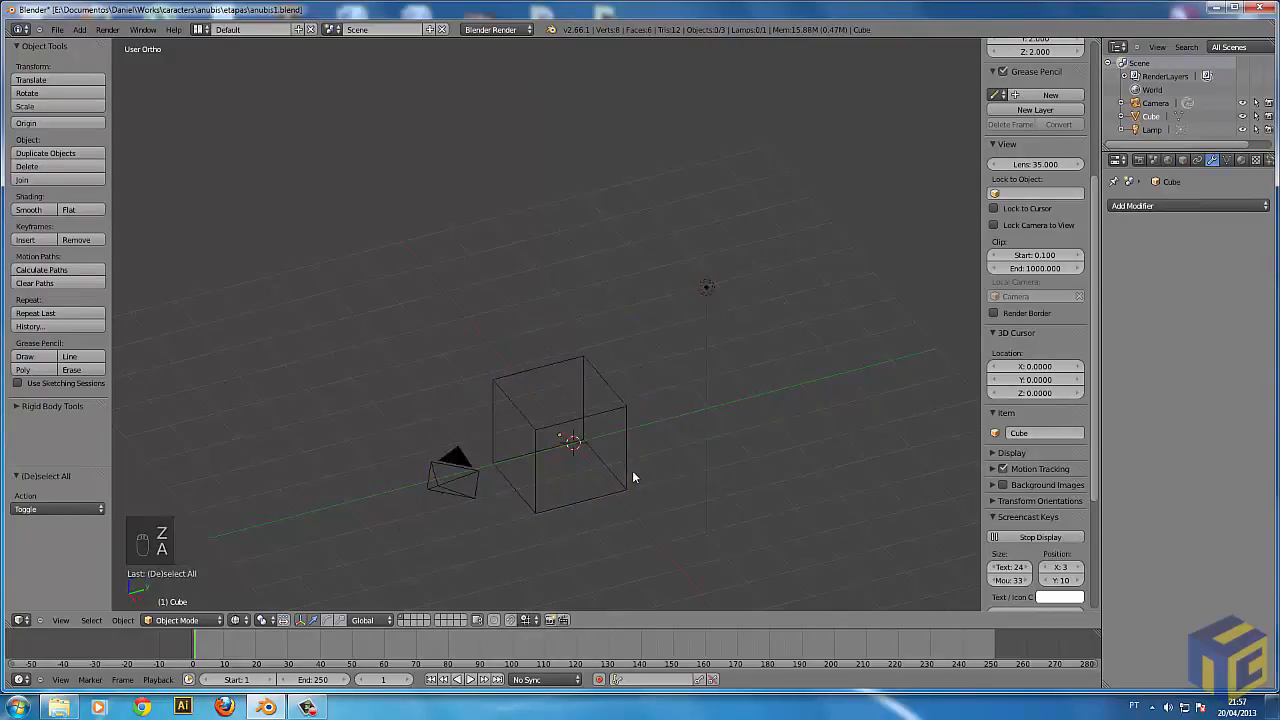
Select the cube, enter Edit Mode in wireframe shading, and deselect all its vertices.
mouse_move(697, 441)
middle_down()
mouse_move(657, 457)
mouse_move(583, 437)
middle_up()
key(z)
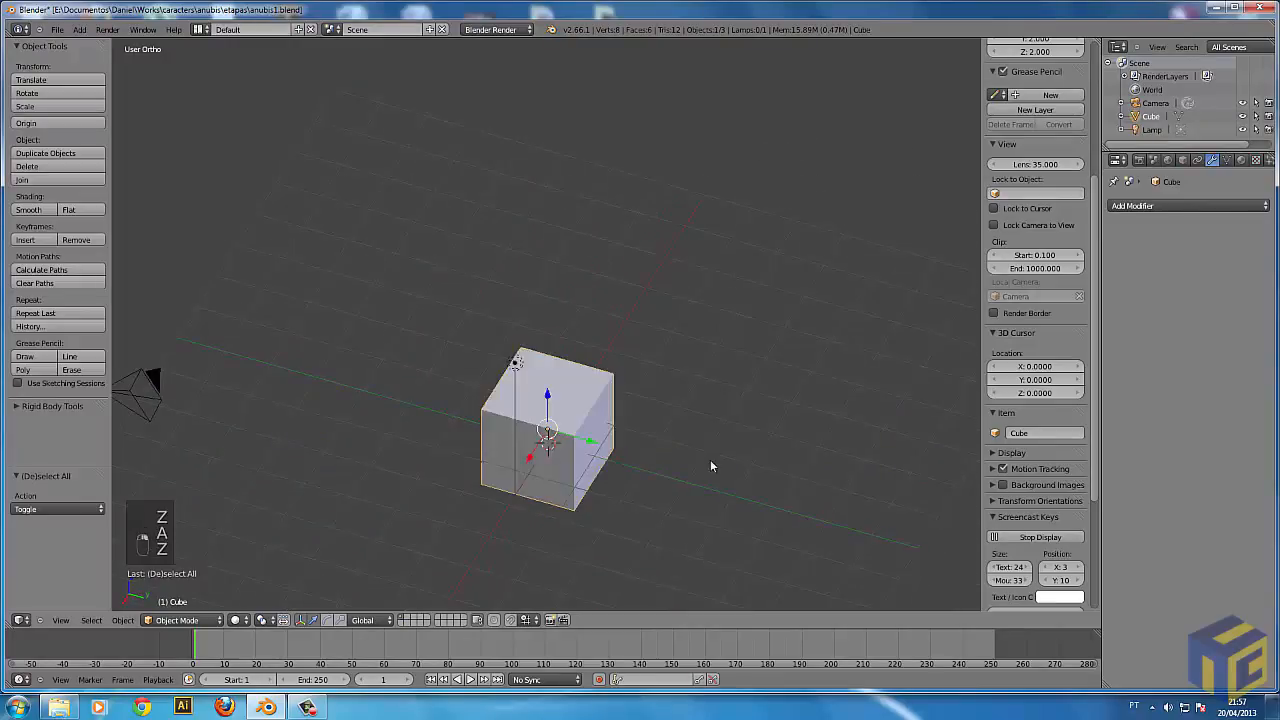
middle_drag(703, 463, 631, 466)
right_click(565, 440)
key(Tab)
key(z)
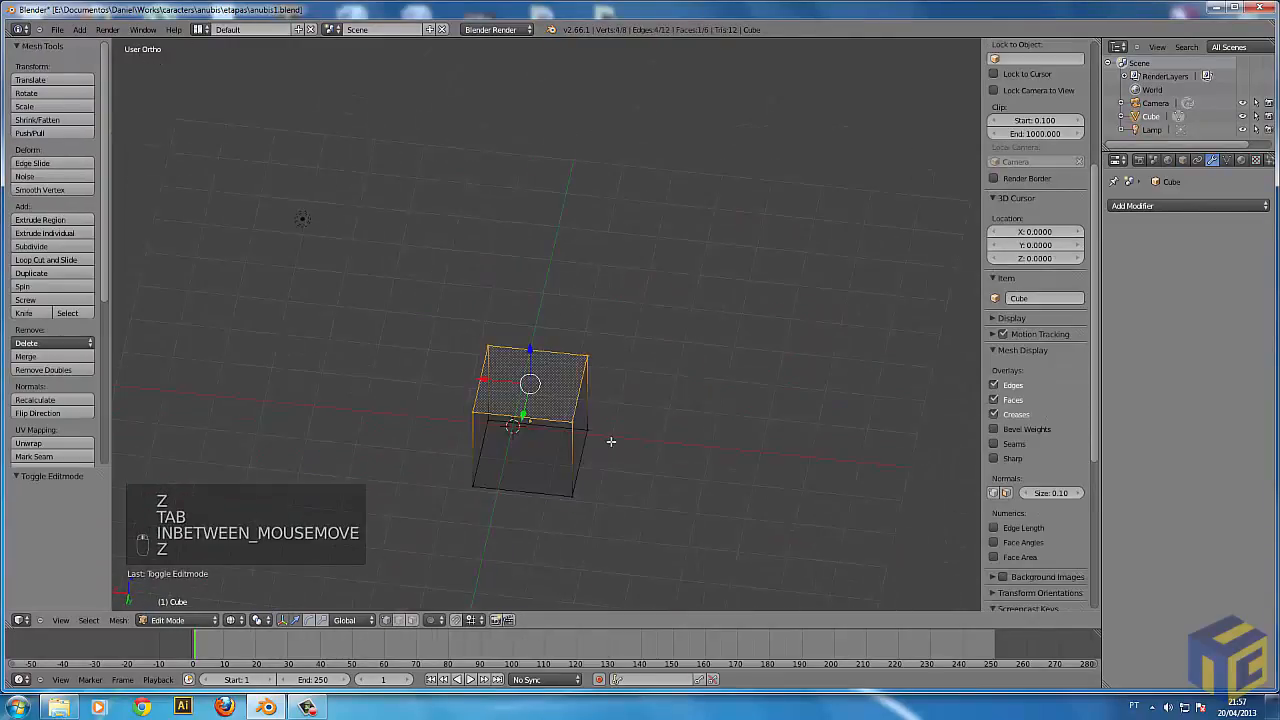
key(a)
Select and deselect one corner vertex of the top face, toggling between solid and wireframe shading.
scroll(606, 443, up, 3)
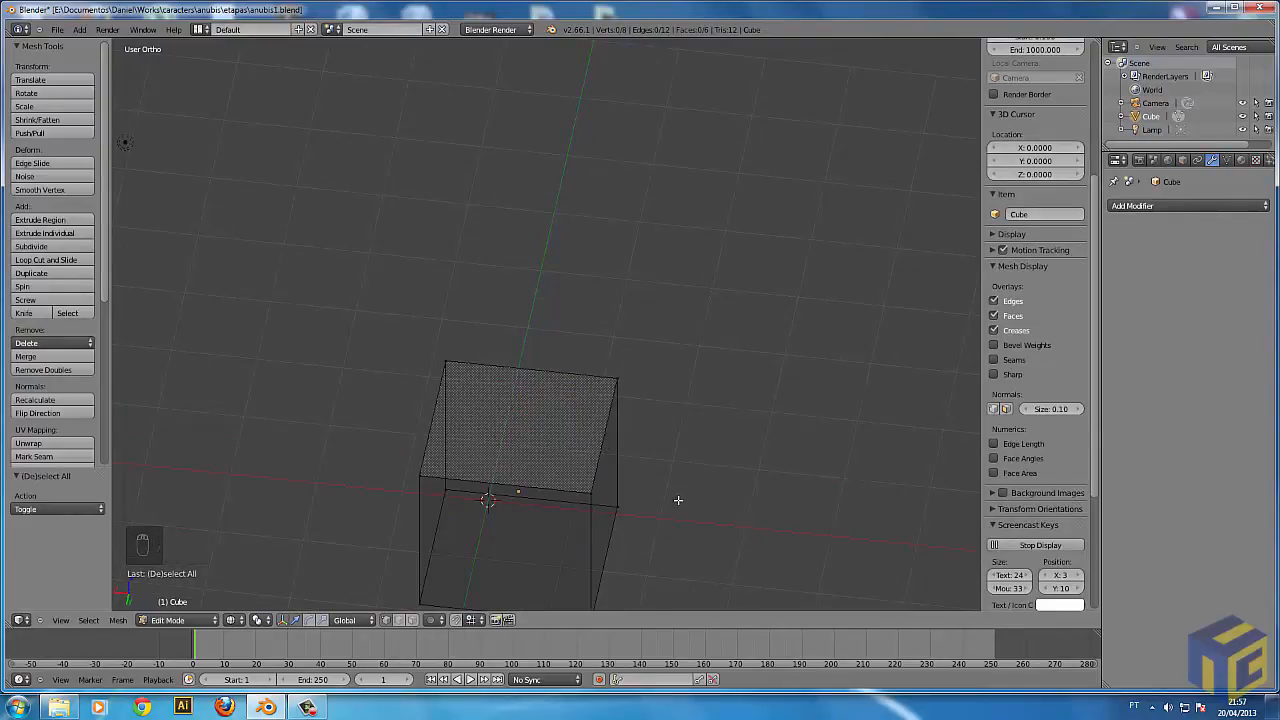
middle_drag(683, 451, 605, 437)
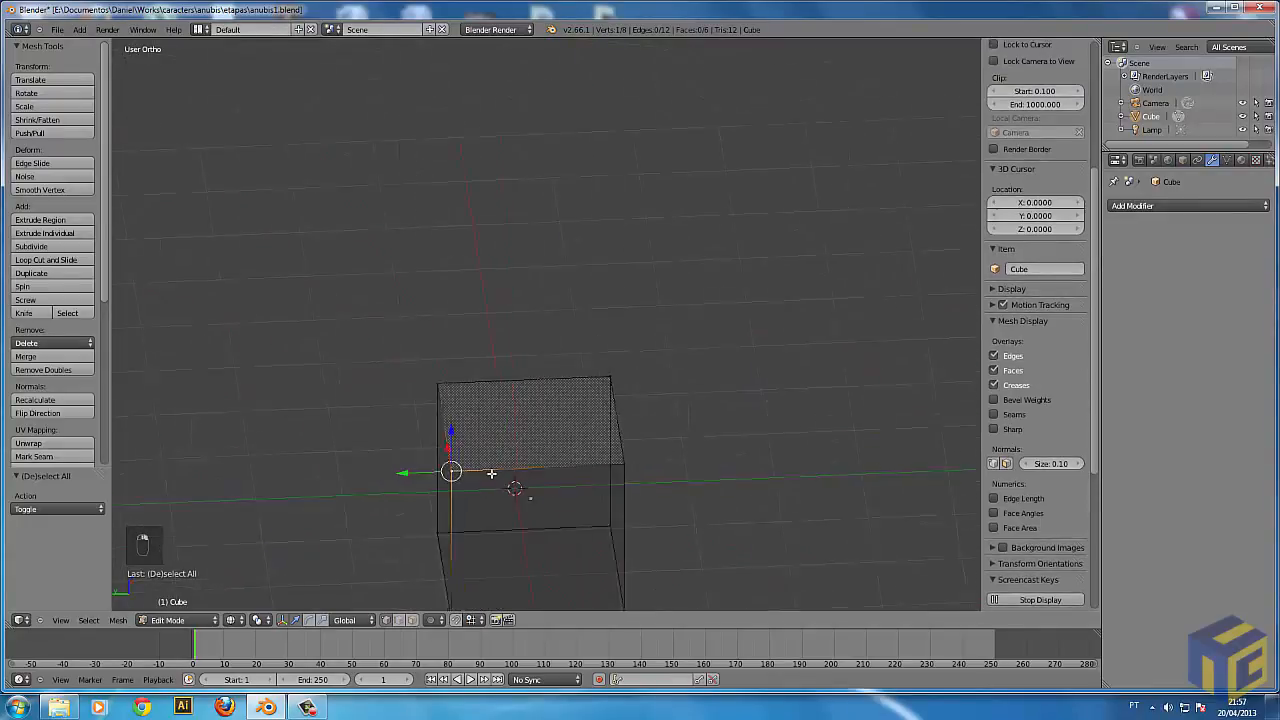
middle_drag(449, 466, 526, 486)
key(z)
key(z)
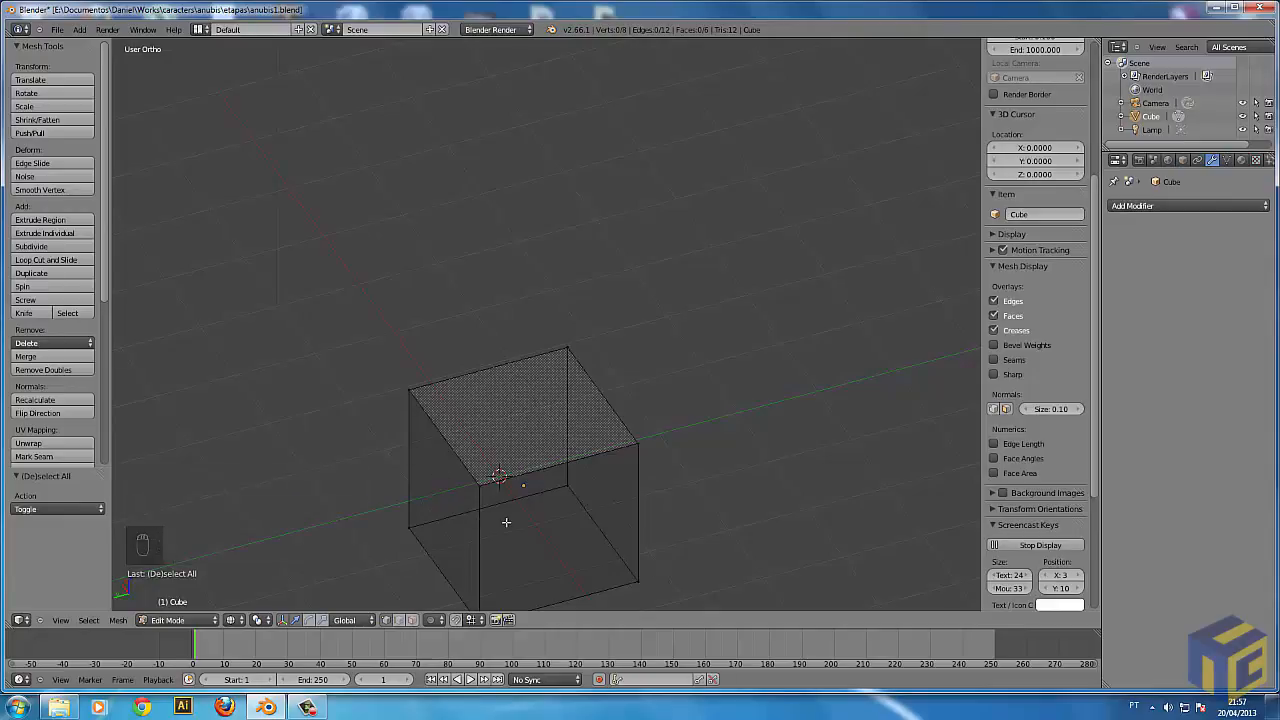
Add a single loop cut across the cube in solid shading, slid close to one side face, and deselect it.
key(z)
key(ctrl+r)
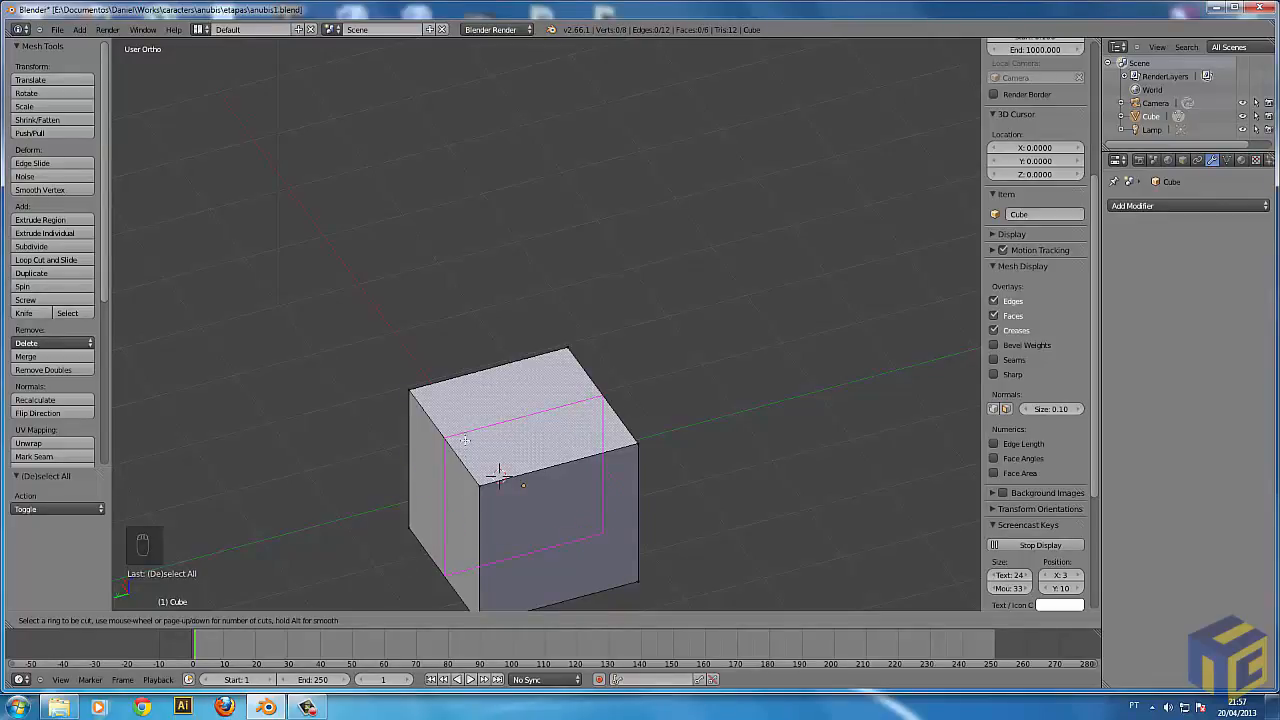
click(559, 482)
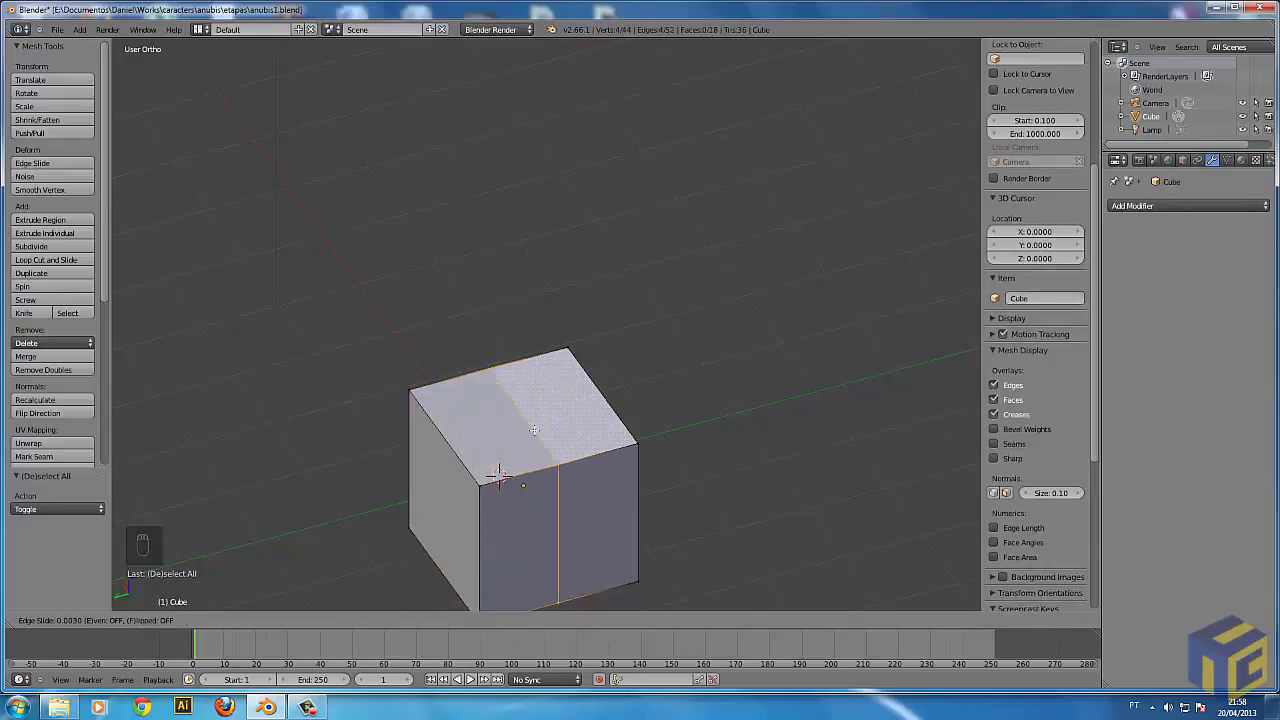
click(605, 417)
middle_drag(689, 506, 537, 503)
key(a)
Try freely moving a top vertex of the loop cut, twice, and deselect everything.
right_click(583, 504)
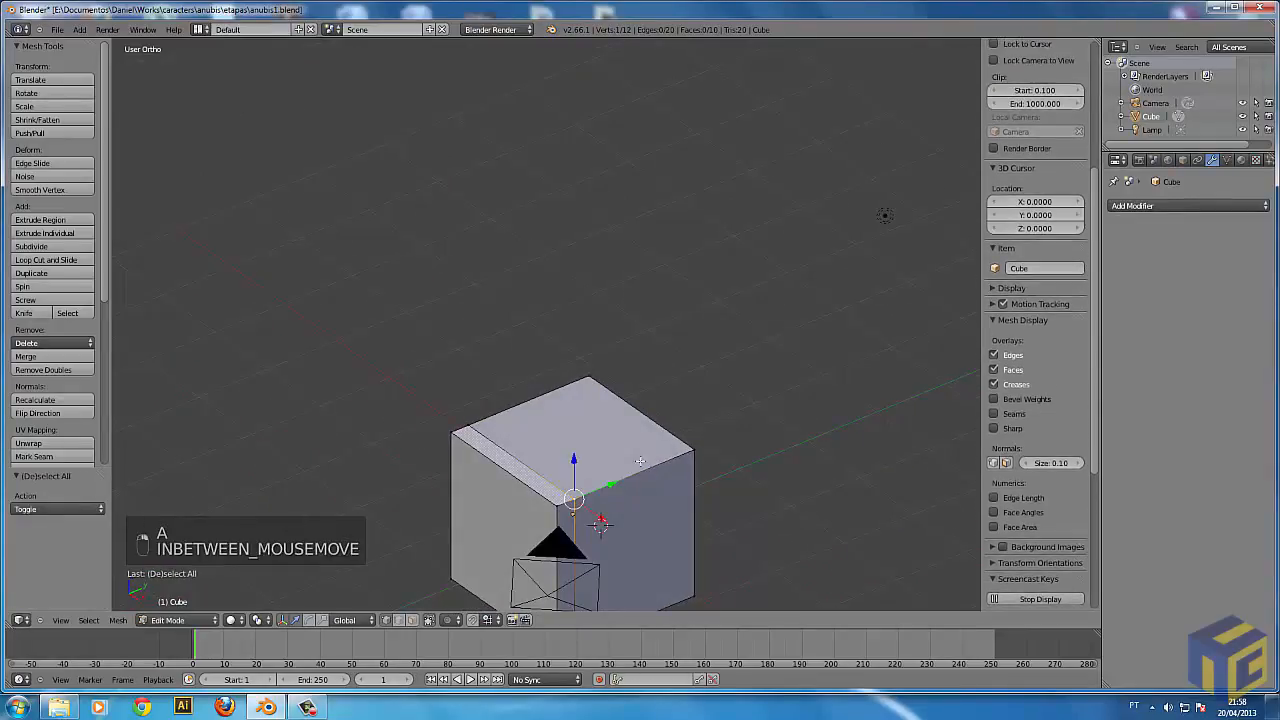
key(g)
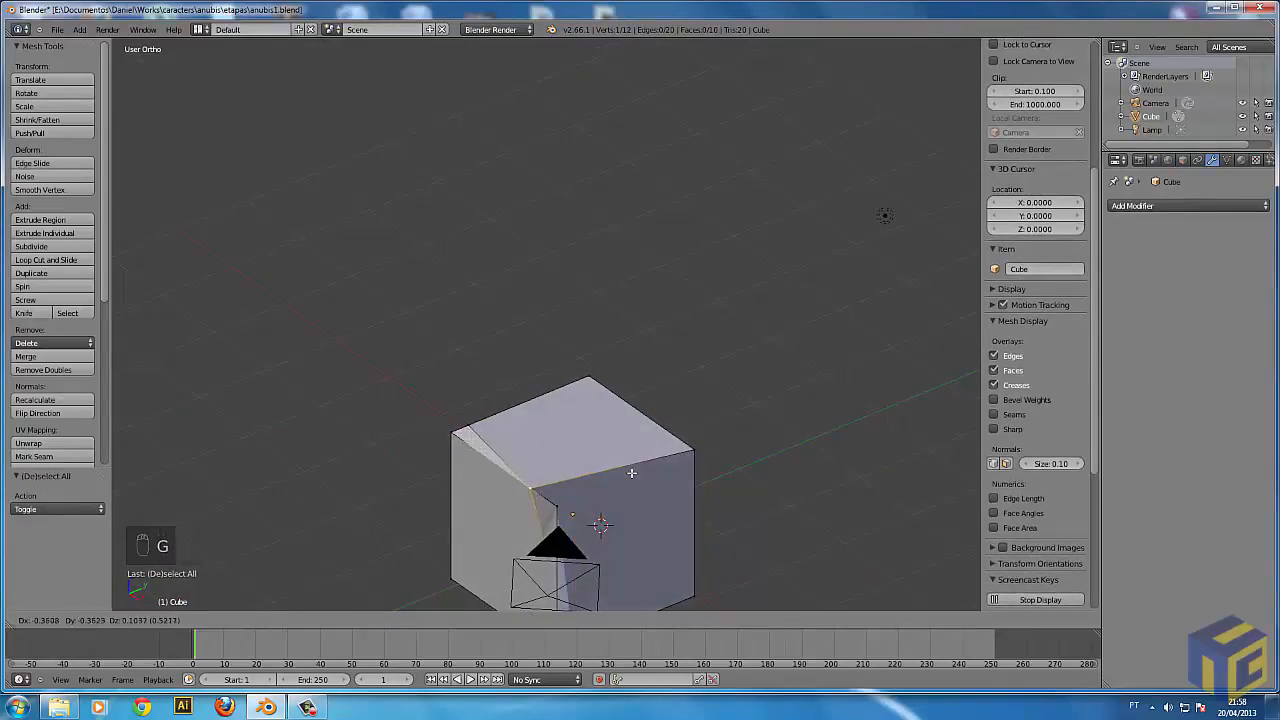
right_click(635, 480)
shift+middle_drag(743, 556, 504, 461)
key(g)
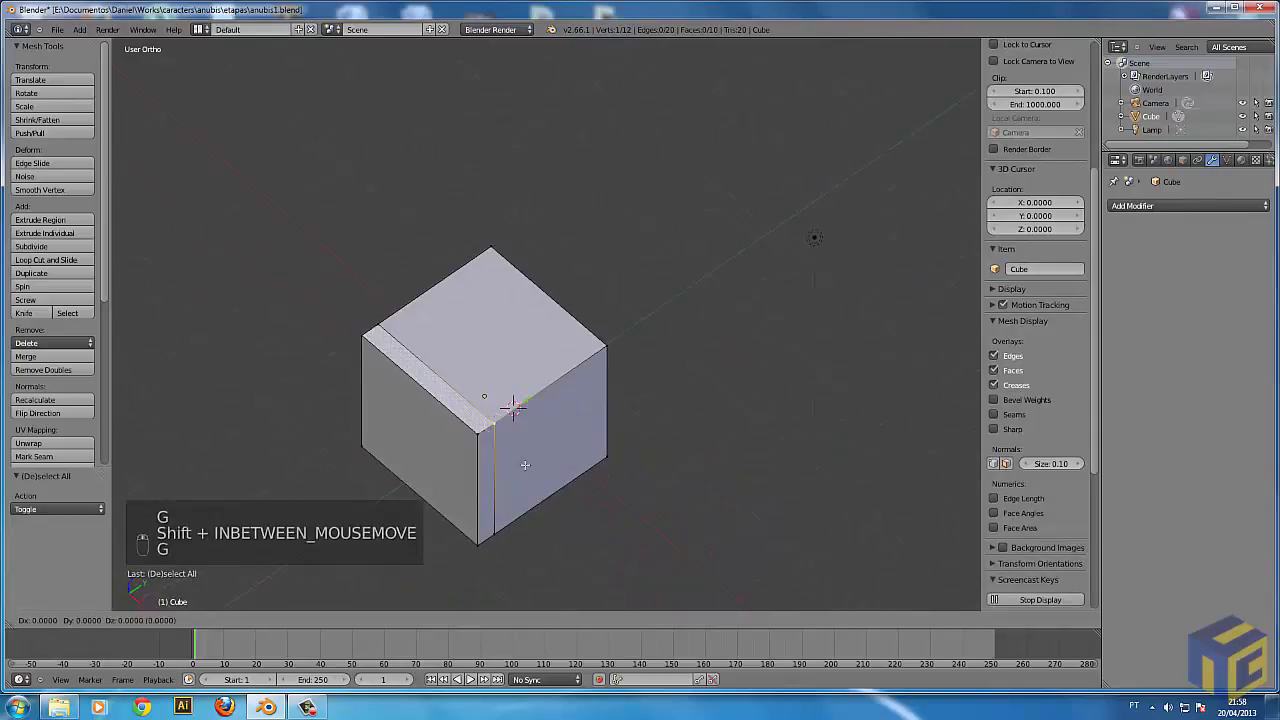
right_click(585, 474)
key(a)
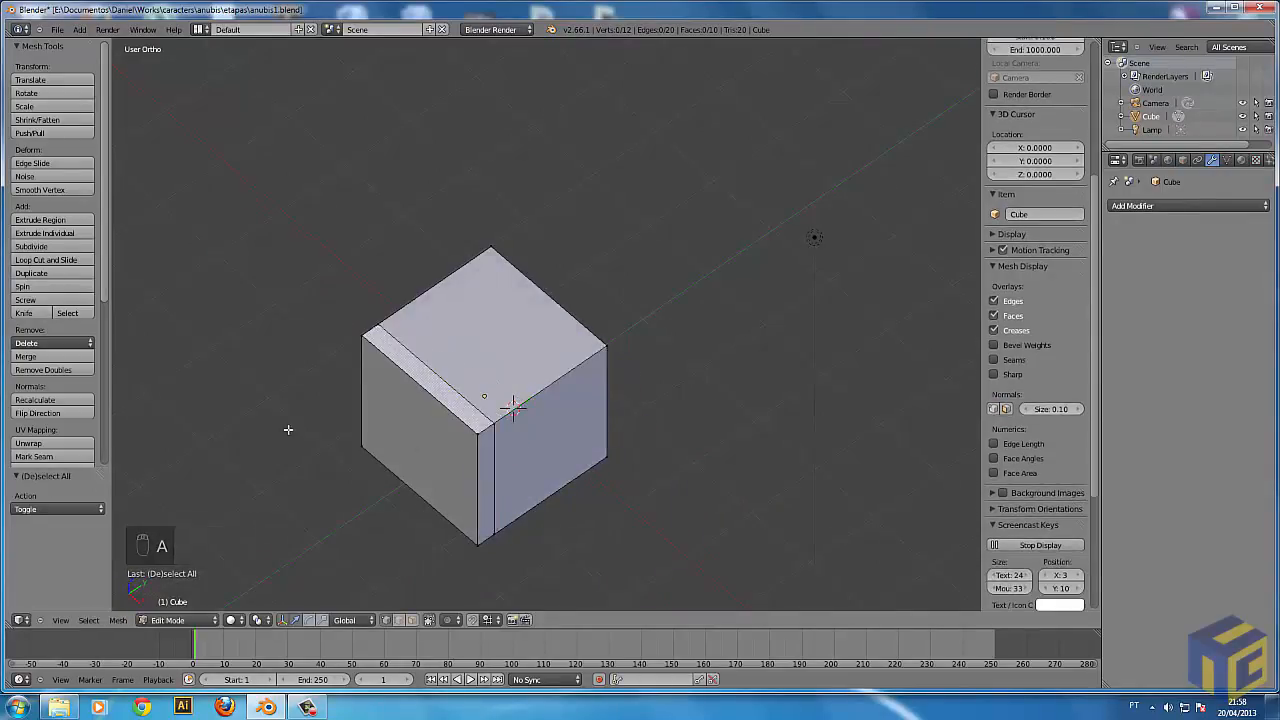
Use the Knife tool to cut a closed polygonal outline around a top corner, across the top and adjoining side faces.
middle_drag(611, 509, 523, 508)
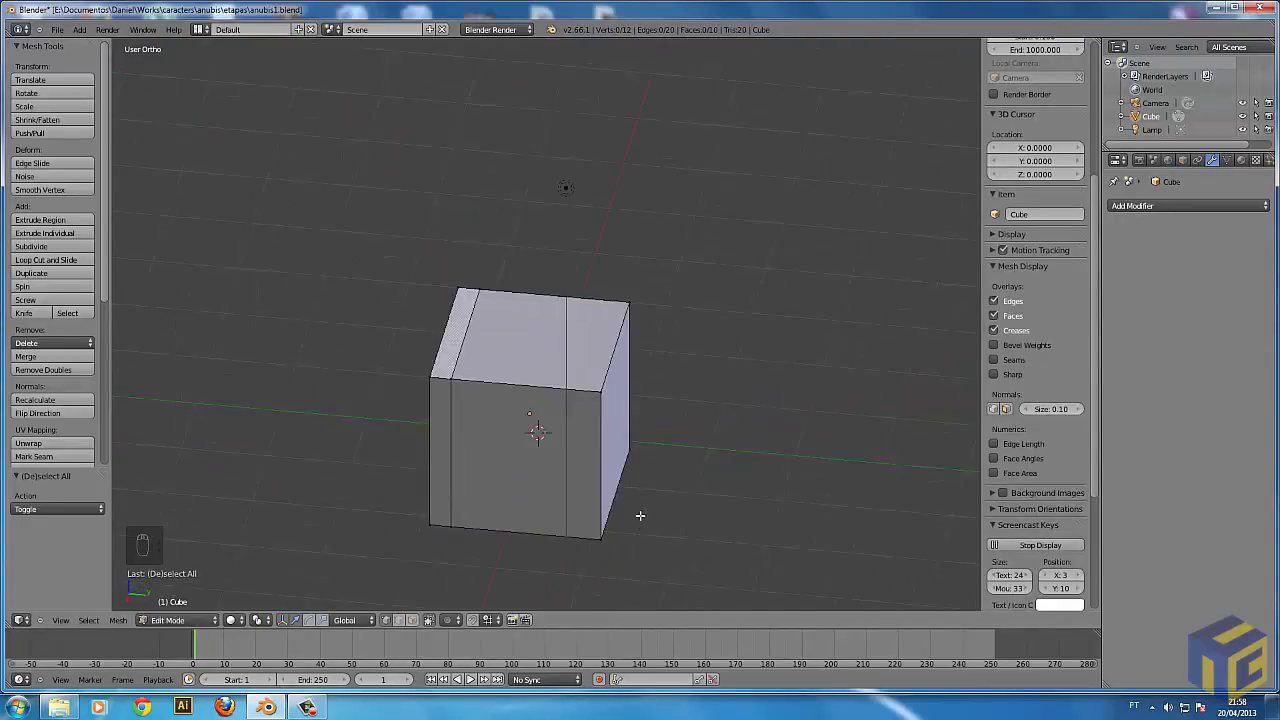
middle_drag(699, 523, 653, 339)
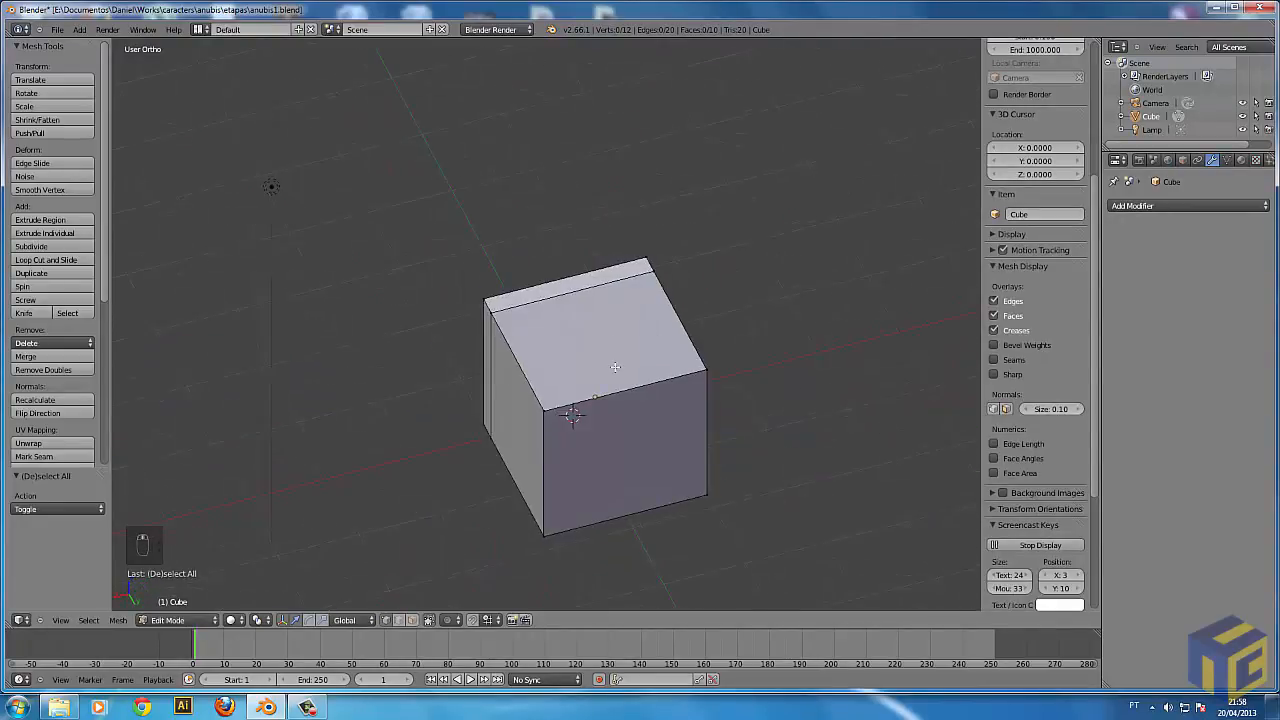
key(k)
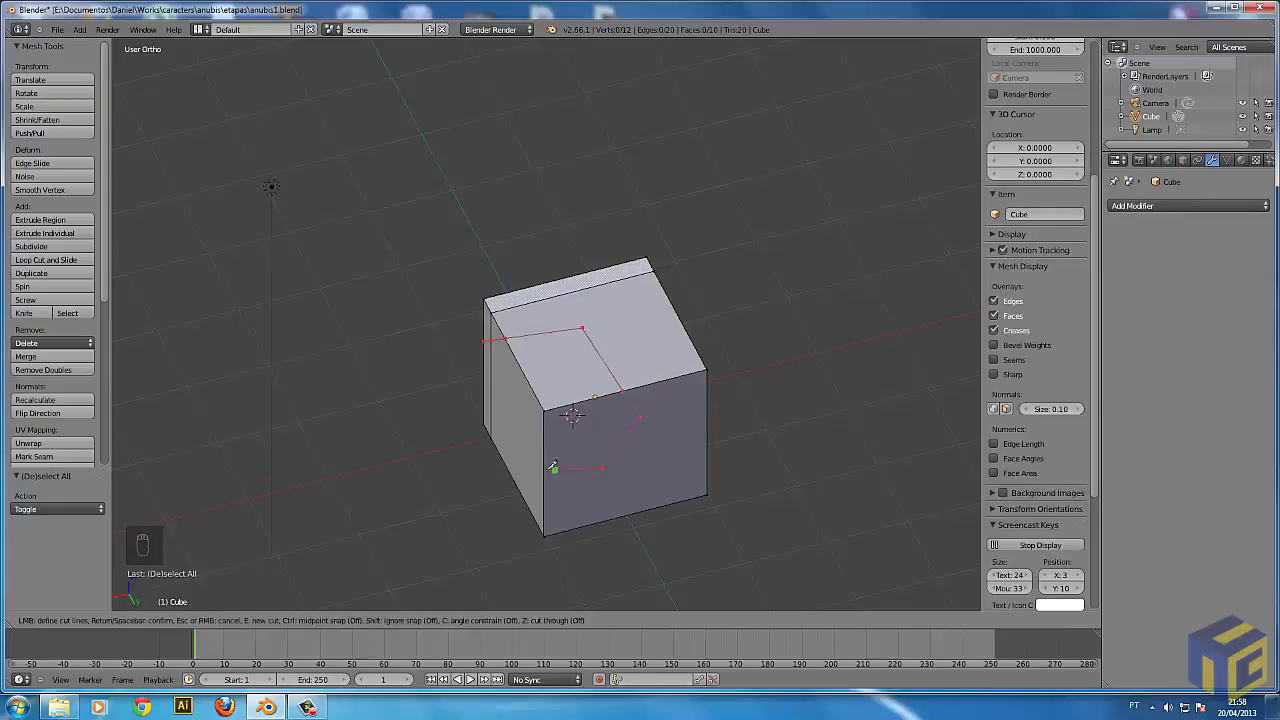
click(504, 404)
key(Return)
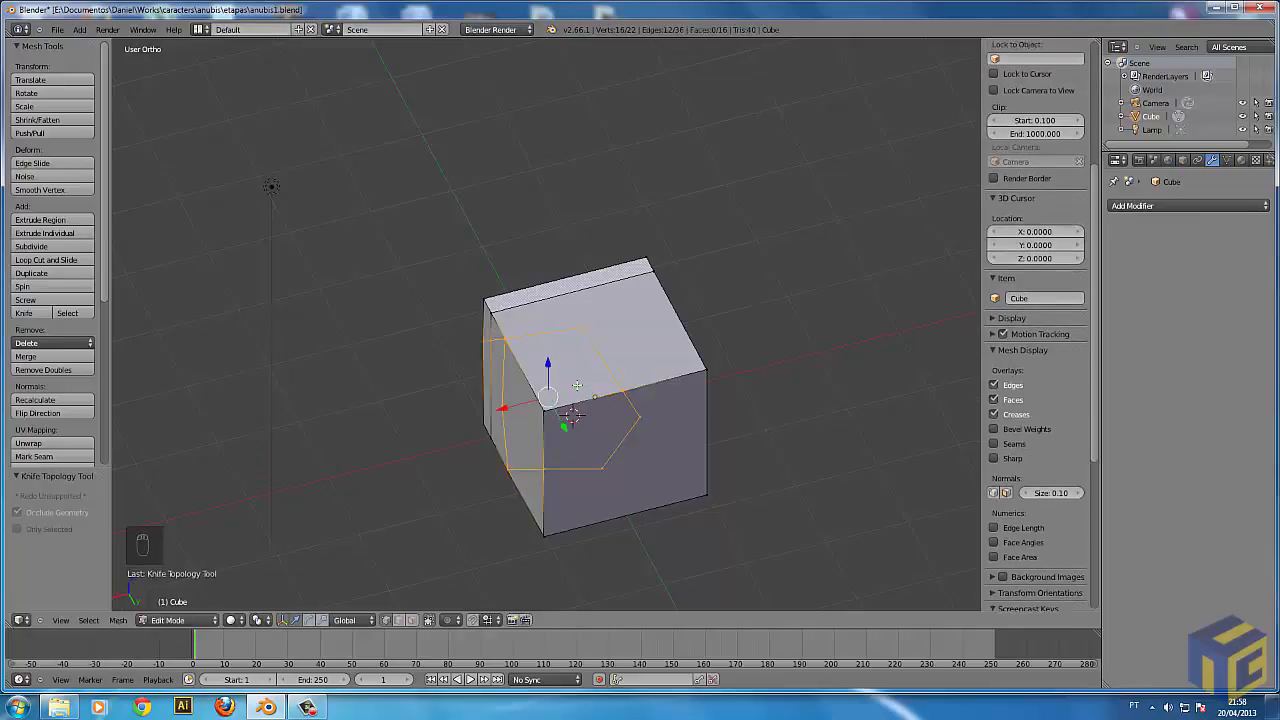
Examine the knife cut from several angles in wireframe and solid shading, picking one of its vertices.
middle_drag(580, 381, 585, 452)
key(a)
key(z)
key(z)
key(a)
key(z)
right_click(575, 457)
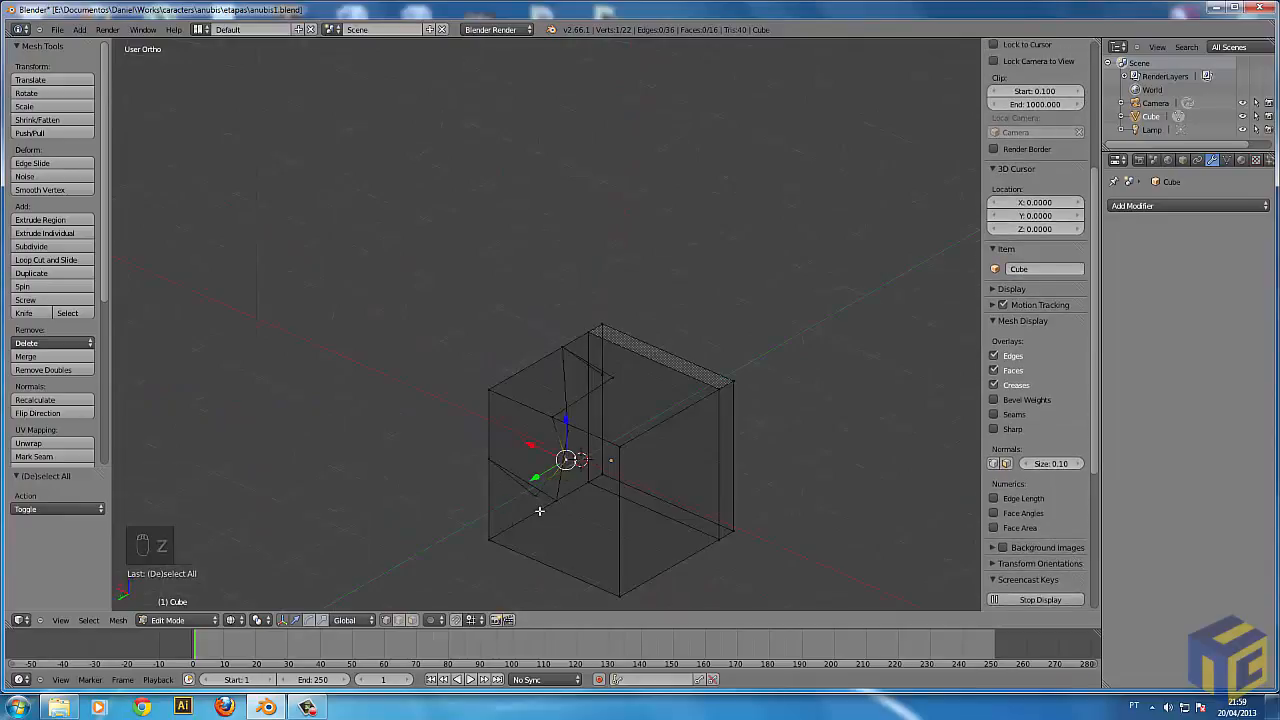
key(z)
middle_drag(583, 457, 594, 514)
key(a)
Select the entire cube mesh, apply Subdivide from the Specials operations, and deselect everything.
middle_drag(670, 466, 612, 495)
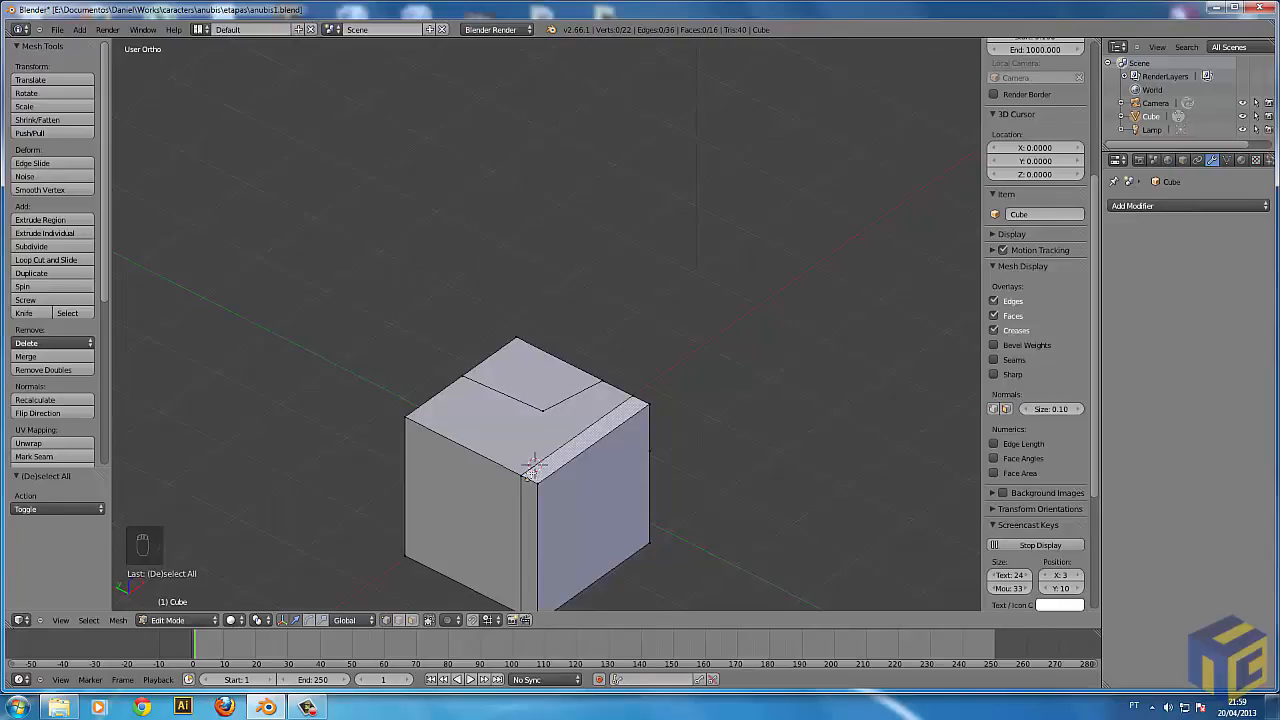
key(a)
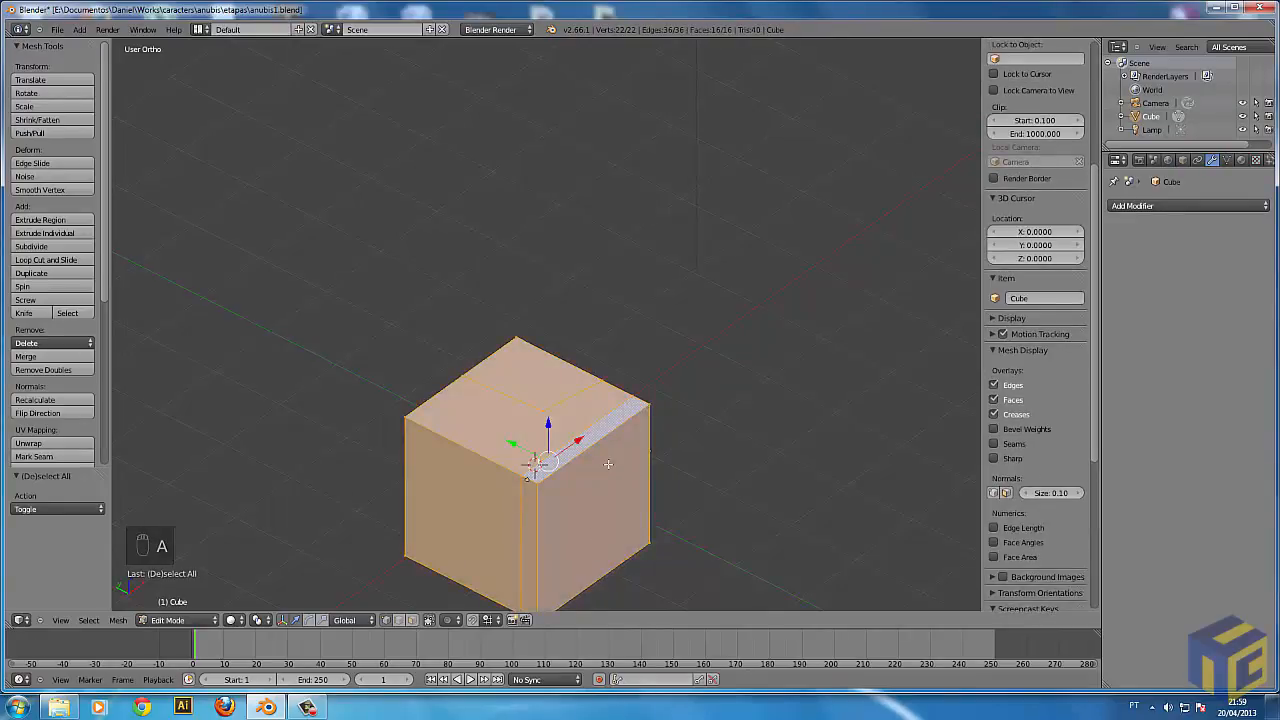
key(w)
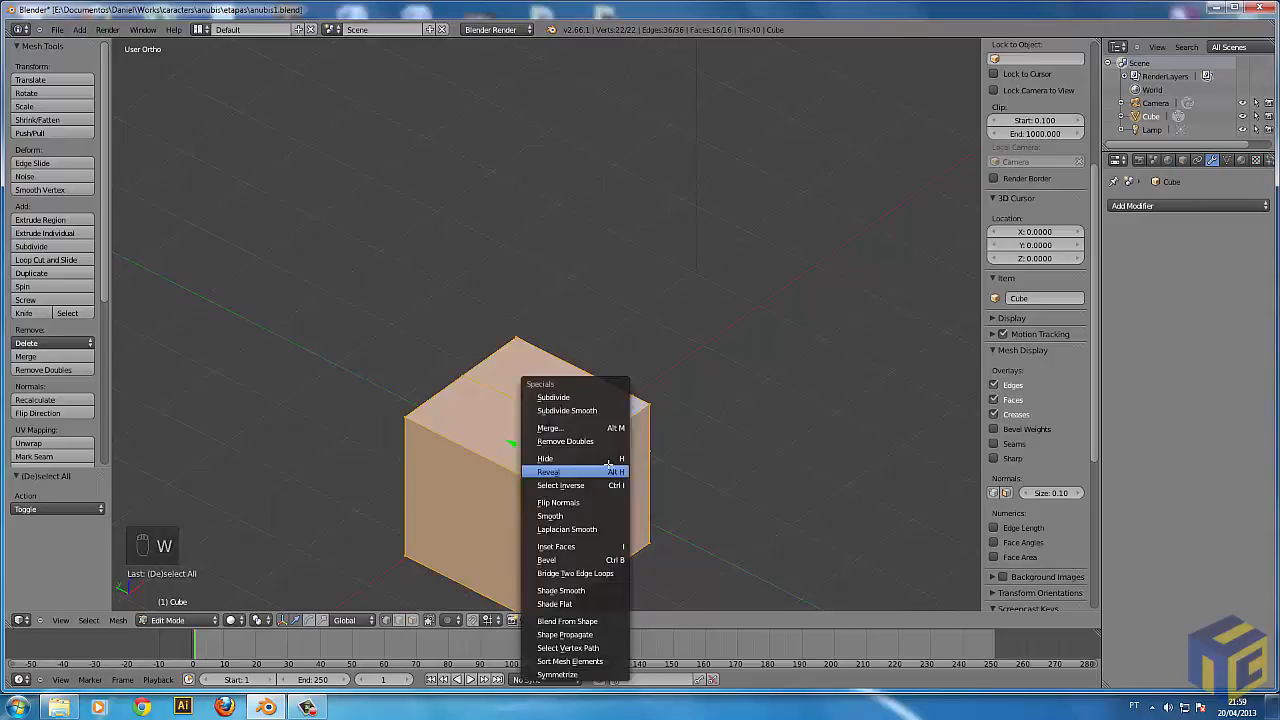
key(w)
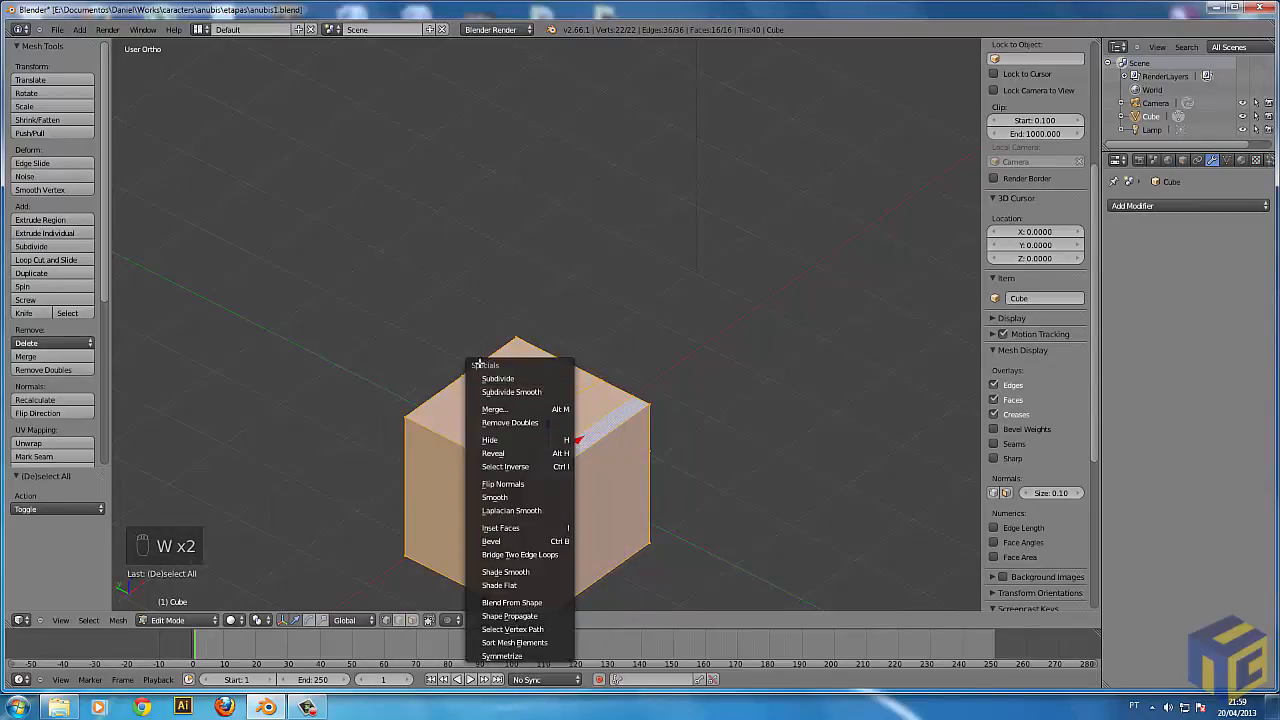
key(w)
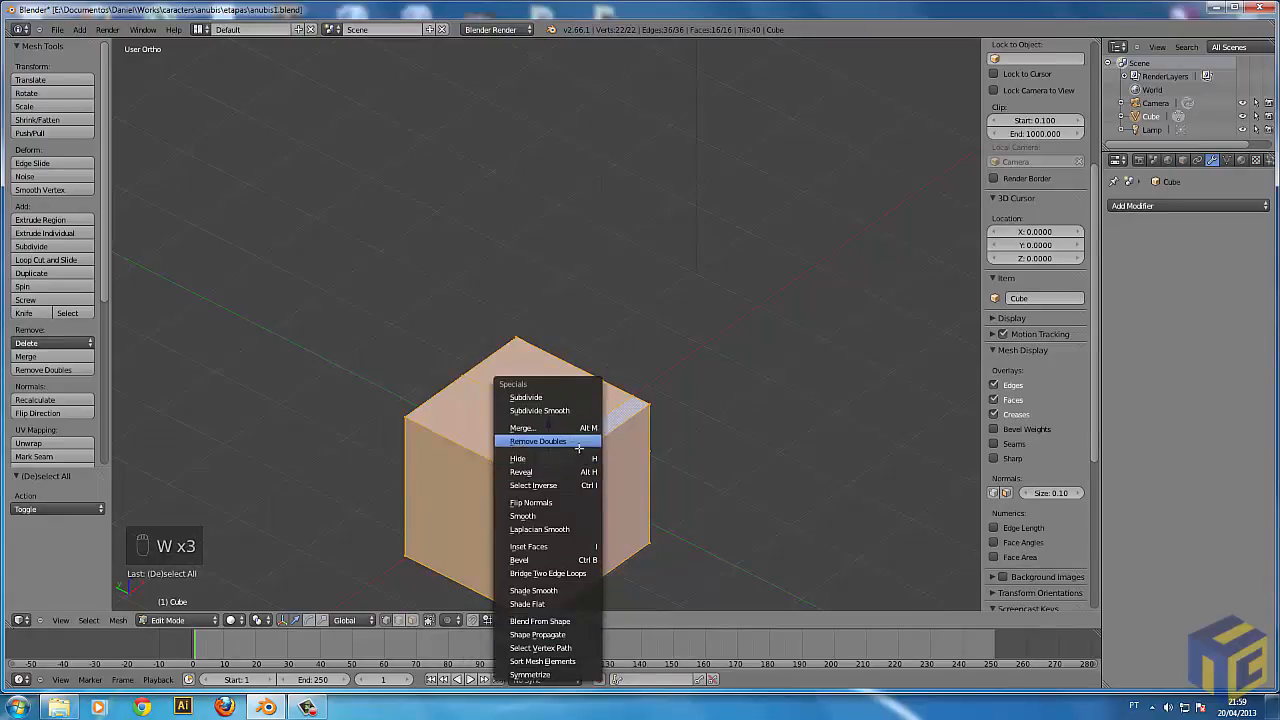
click(551, 396)
middle_drag(488, 342, 475, 500)
key(a)
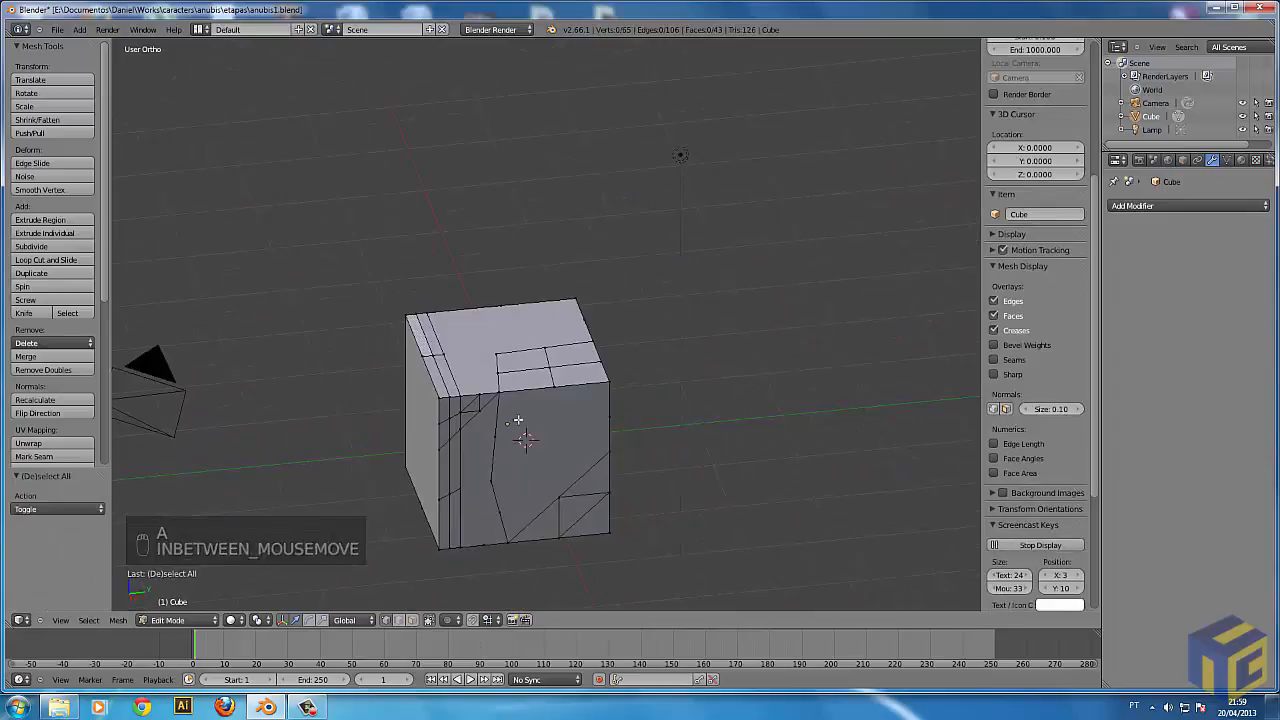
Try freely moving the new vertex in the middle of a top edge of the cube, and deselect it.
middle_drag(671, 491, 599, 440)
right_click(610, 424)
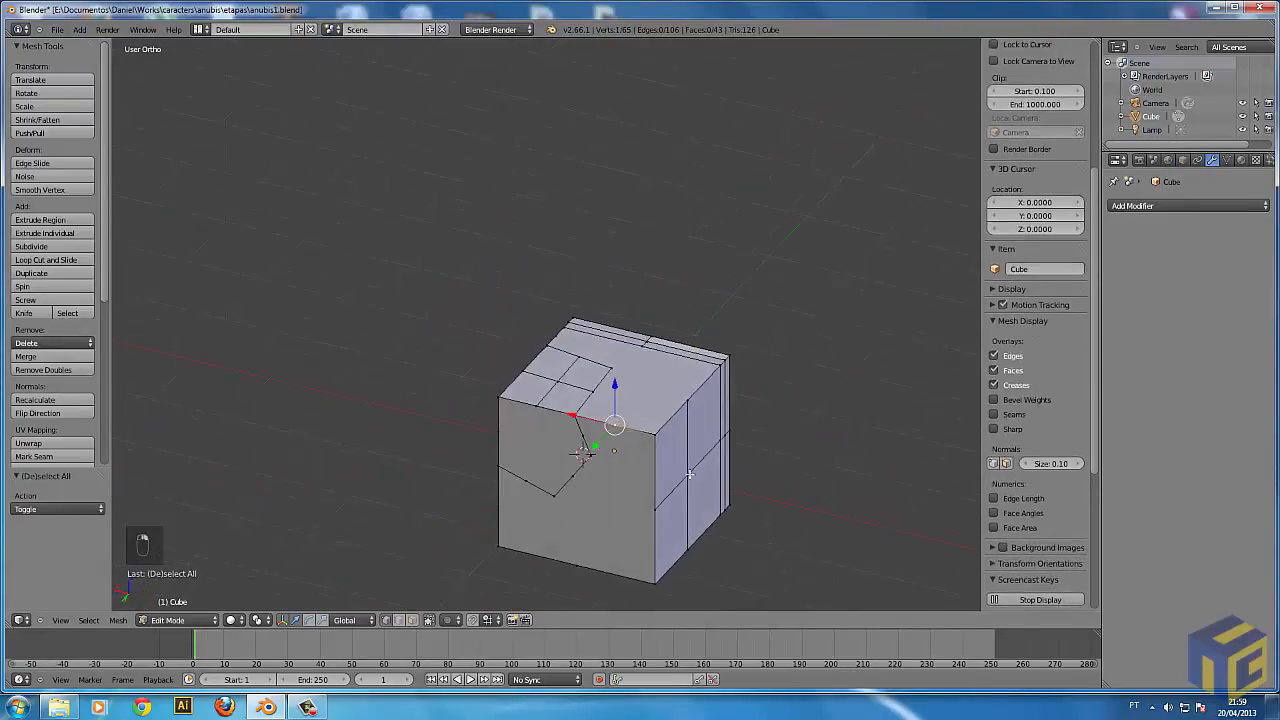
key(g)
right_click(714, 419)
middle_drag(766, 507, 594, 423)
key(a)
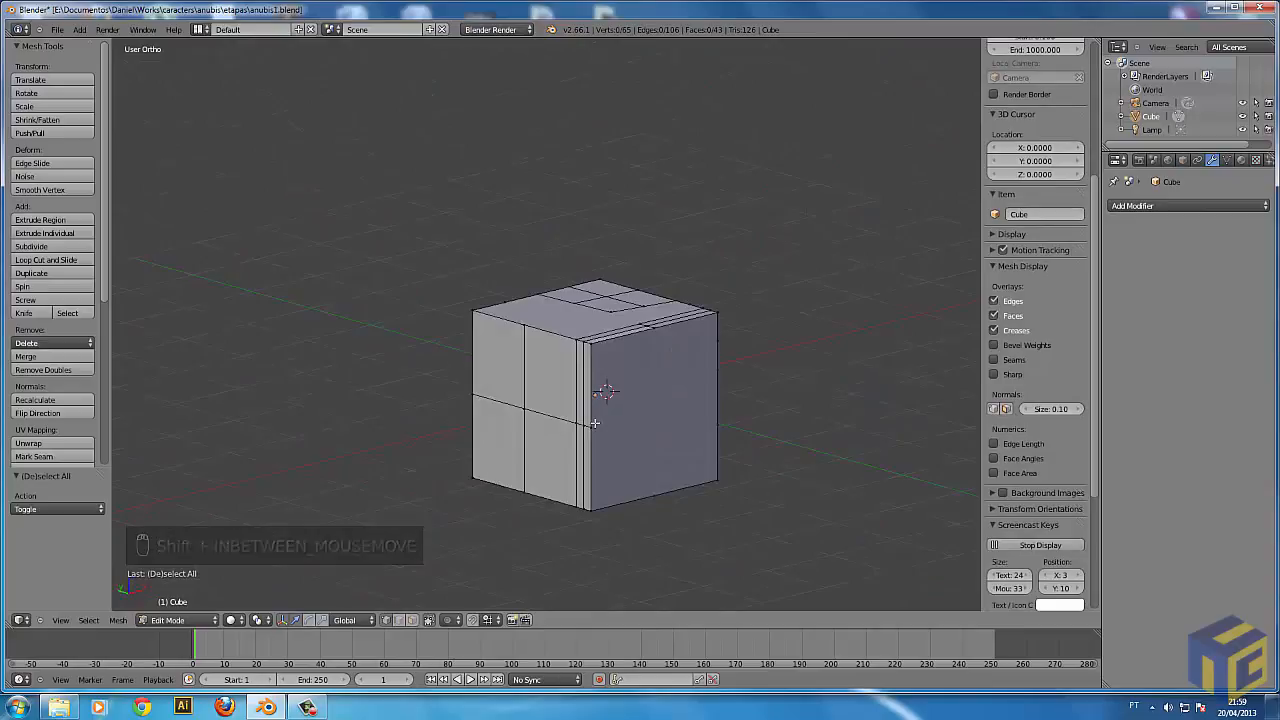
Box-select the upper section of the subdivided side face beside the loop cut, extrude it outward about 0.85 units, and deselect it.
key(b)
key(b)
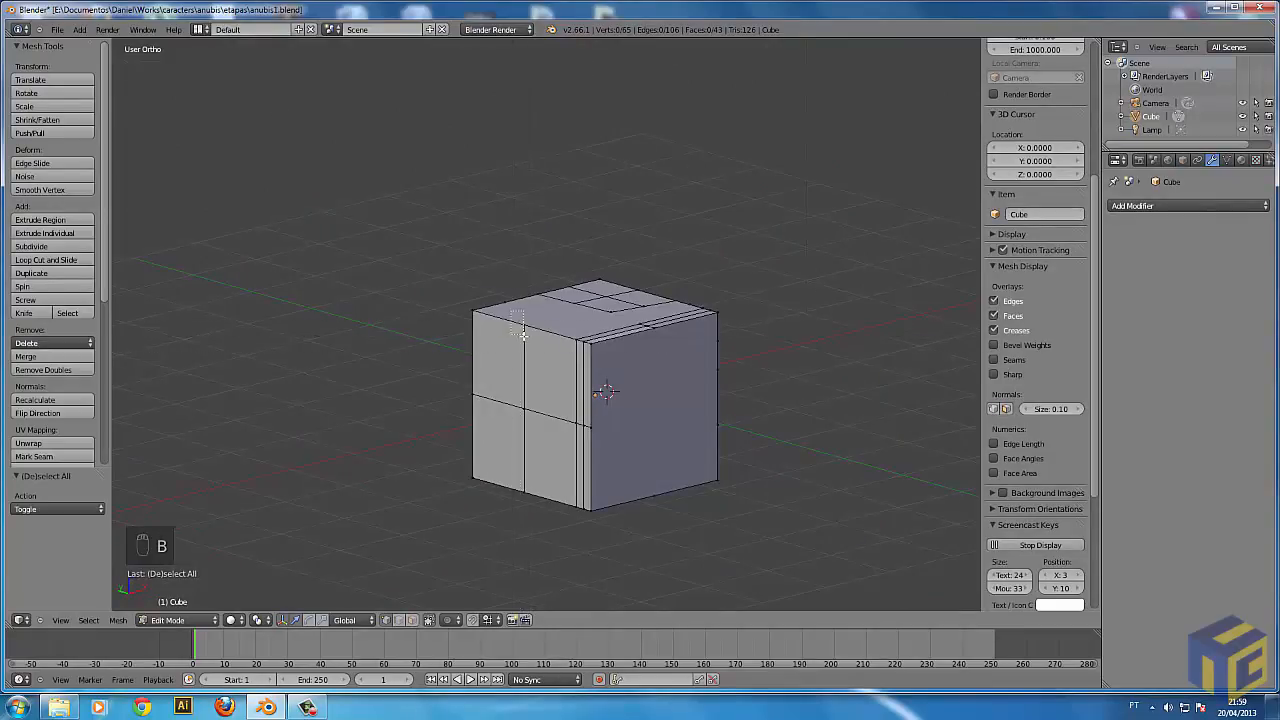
drag(511, 318, 636, 428)
middle_drag(636, 428, 611, 458)
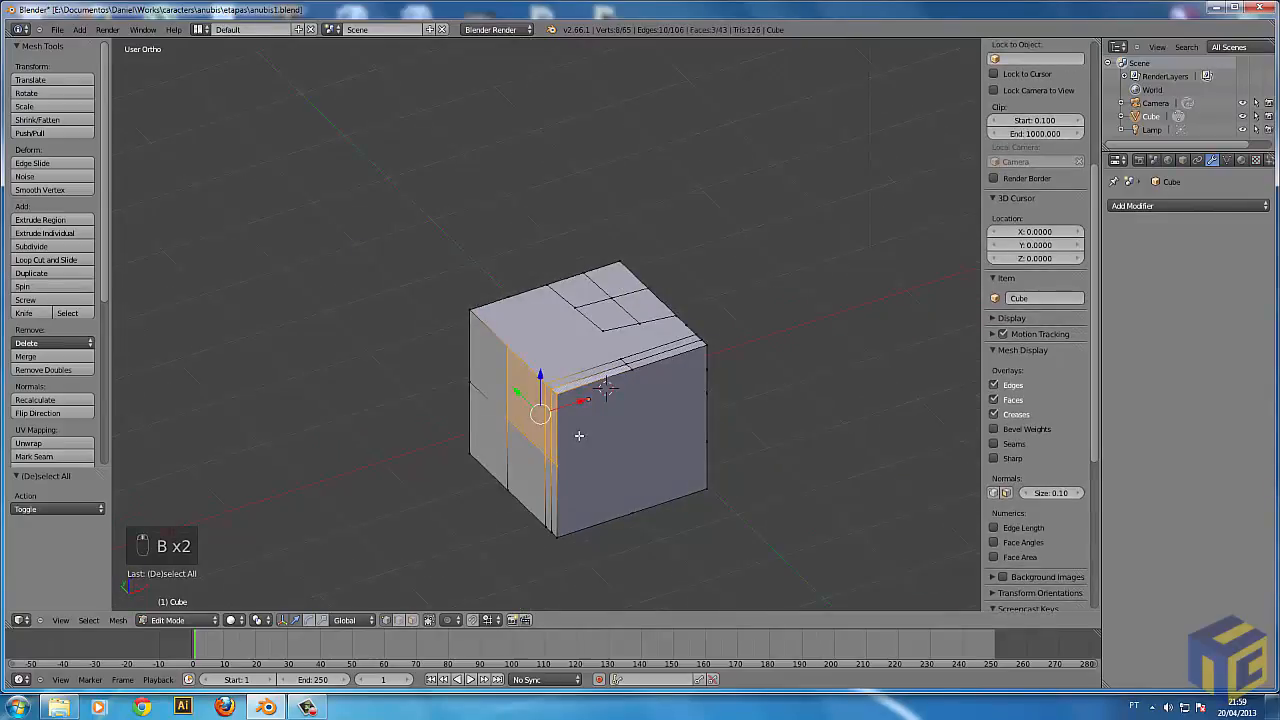
key(e)
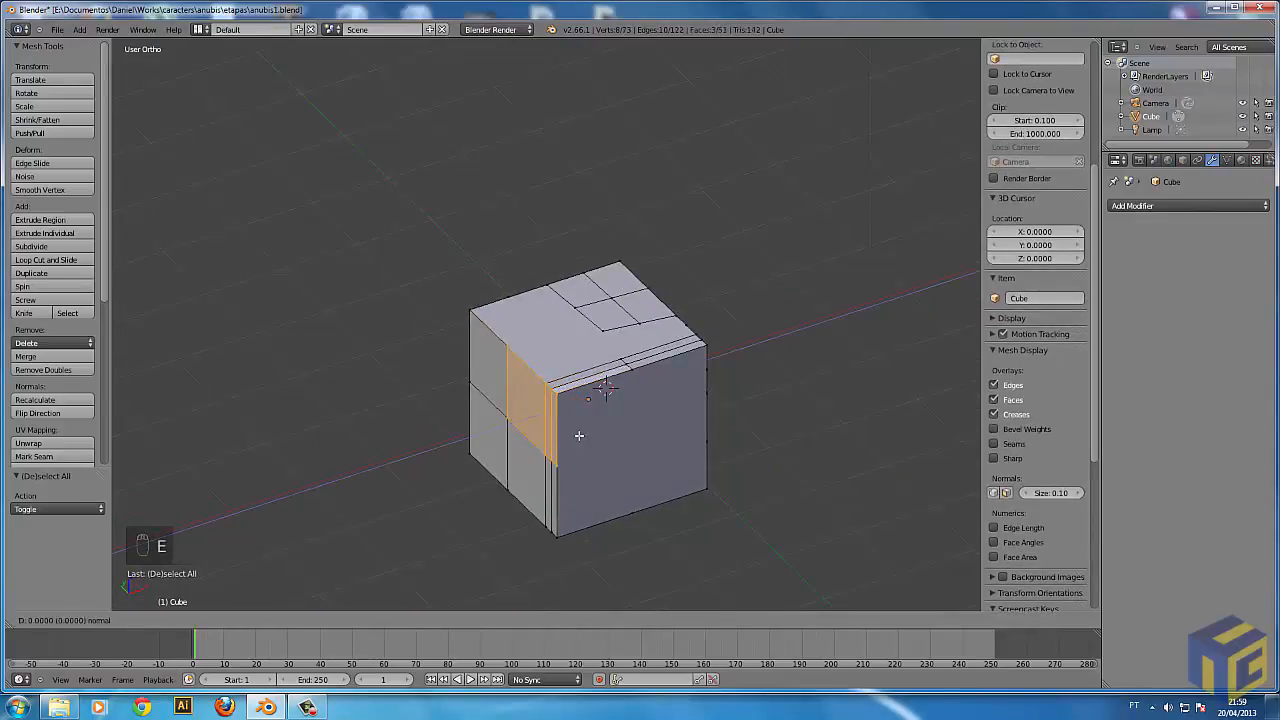
click(510, 441)
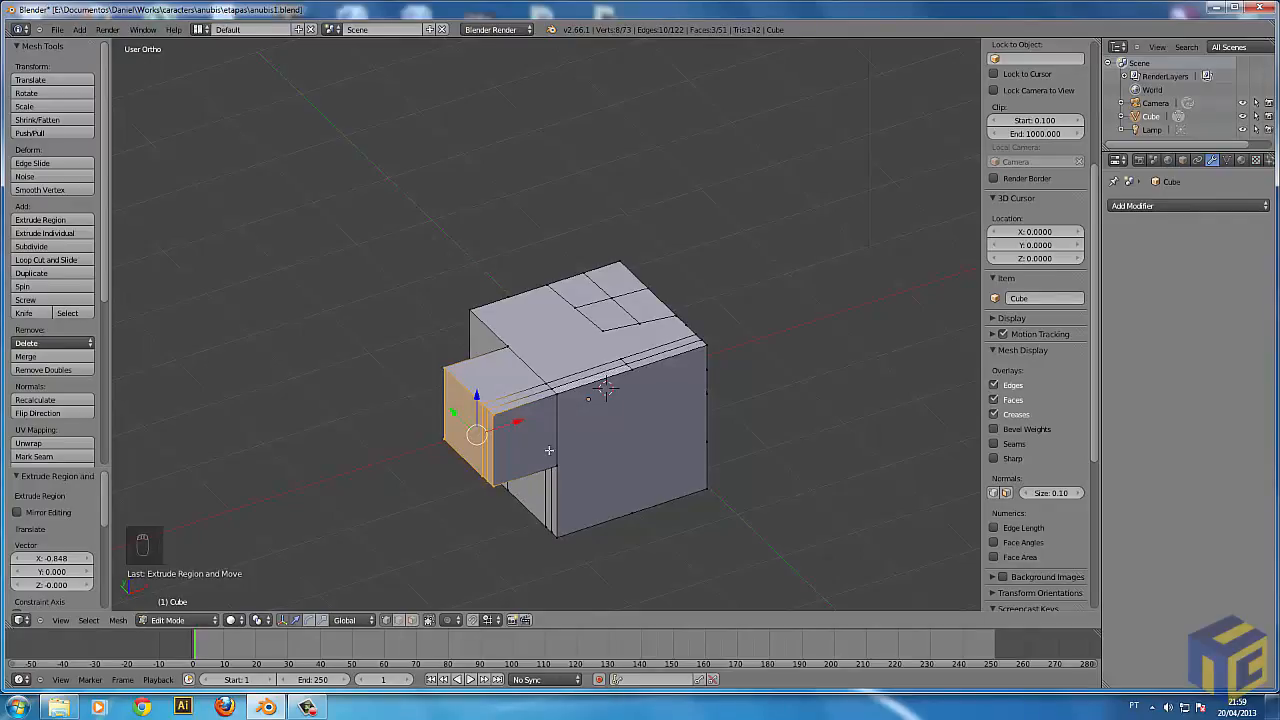
key(z)
key(z)
mouse_move(726, 497)
middle_down()
mouse_move(677, 520)
mouse_move(528, 504)
middle_up()
key(a)
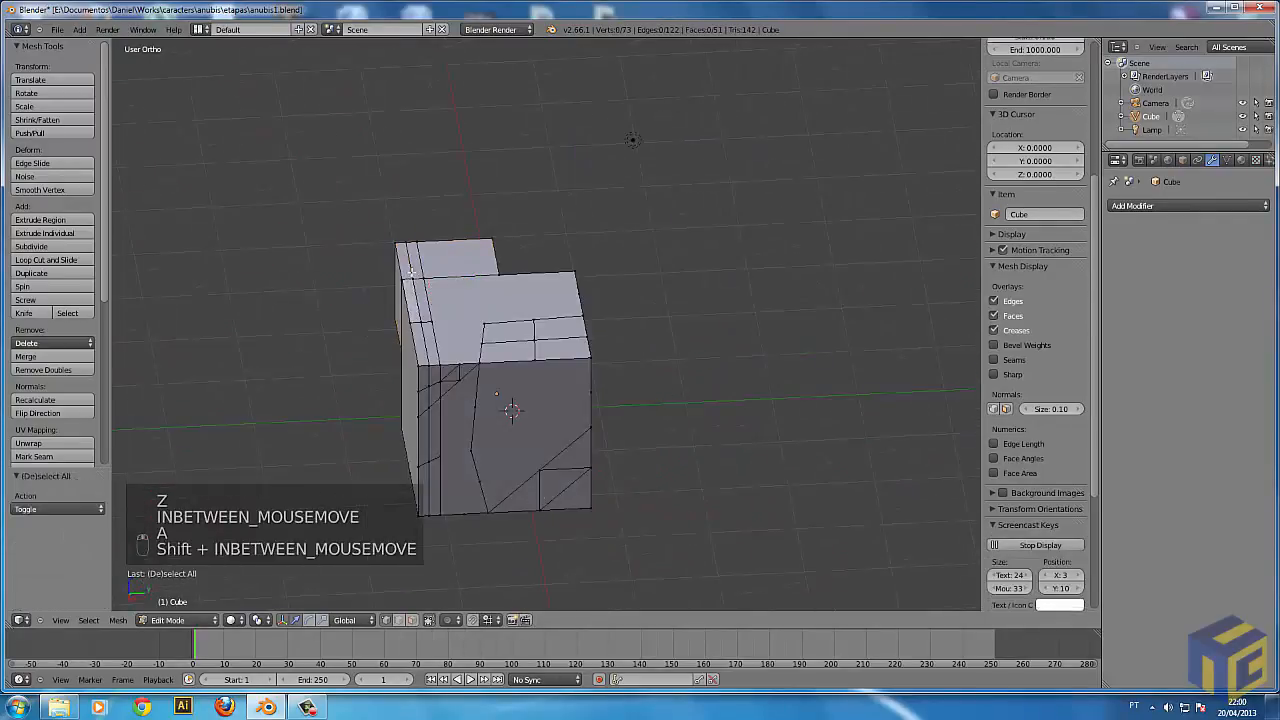
Box-select the narrow faces at the lower corner of the opposite side and extrude them outward about 1.05 units.
mouse_move(446, 363)
middle_down()
mouse_move(665, 332)
mouse_move(534, 366)
middle_up()
key(z)
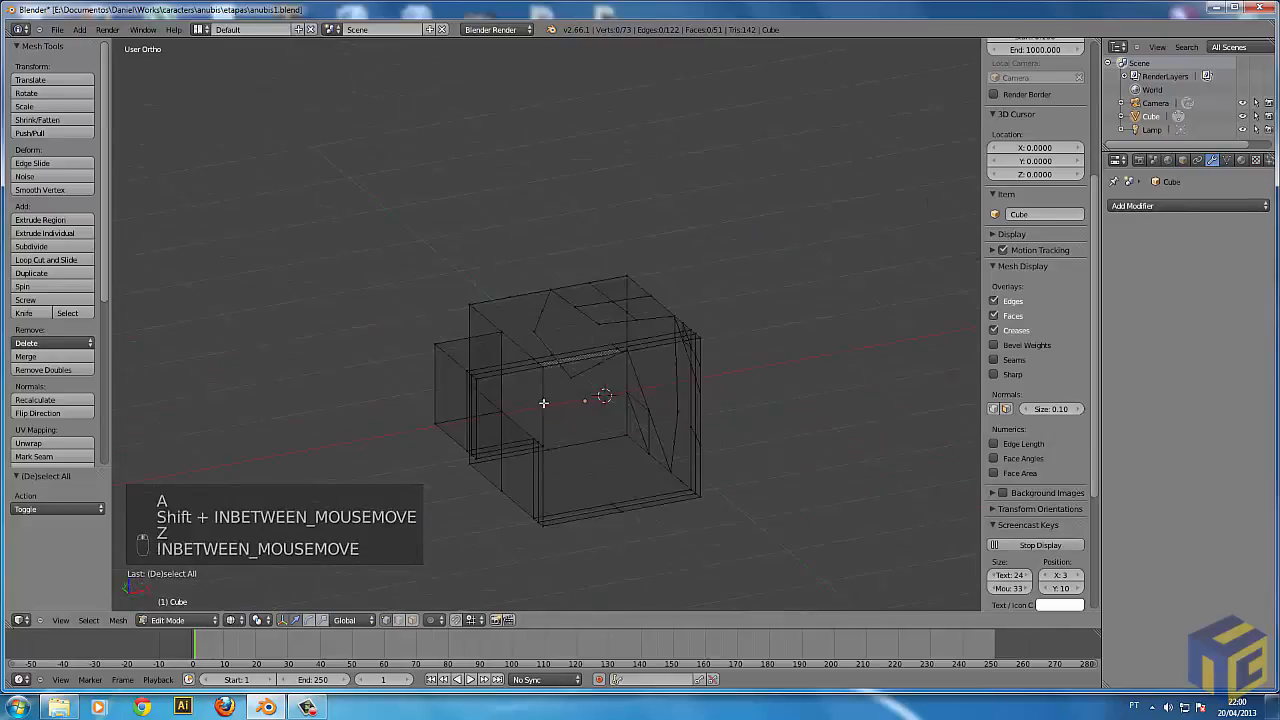
key(z)
middle_drag(706, 491, 464, 384)
scroll(490, 475, up, 3)
scroll(480, 388, up, 3)
key(b)
drag(417, 381, 518, 600)
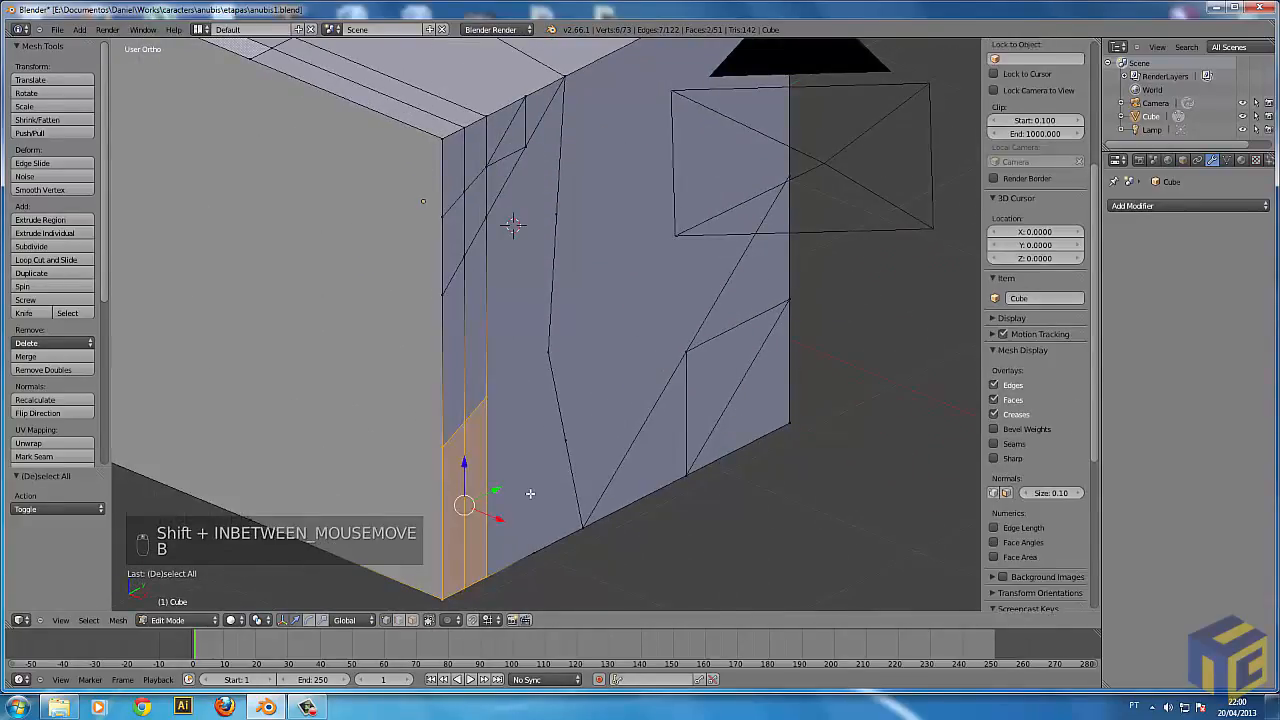
scroll(535, 443, down, 3)
key(b)
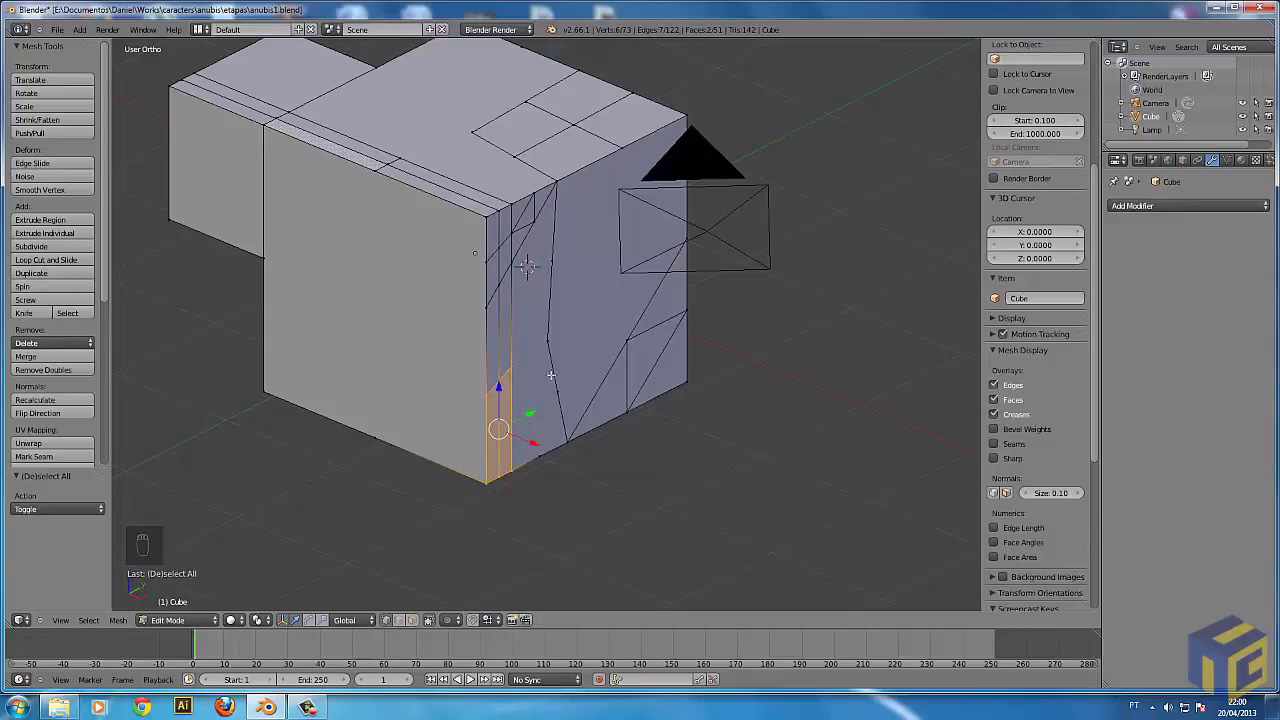
key(e)
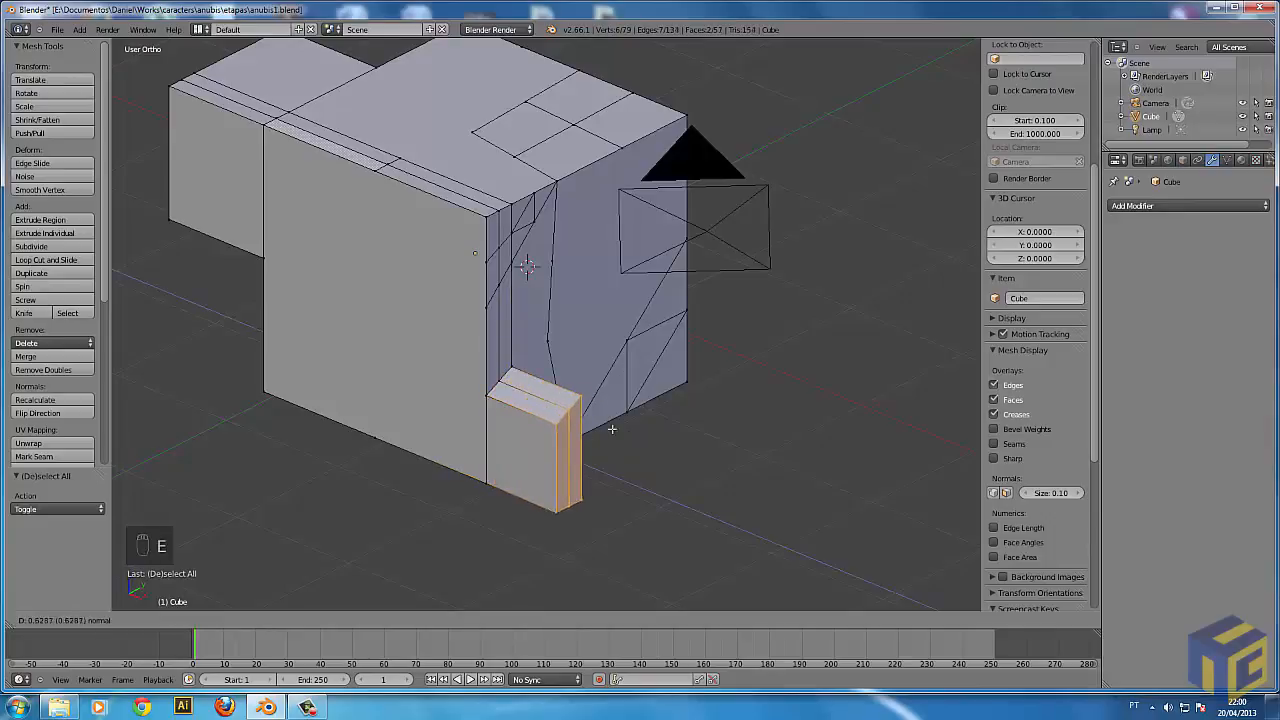
click(649, 467)
Try freely moving and scaling the end faces of the lower extrusion in wireframe and solid shading.
key(z)
key(g)
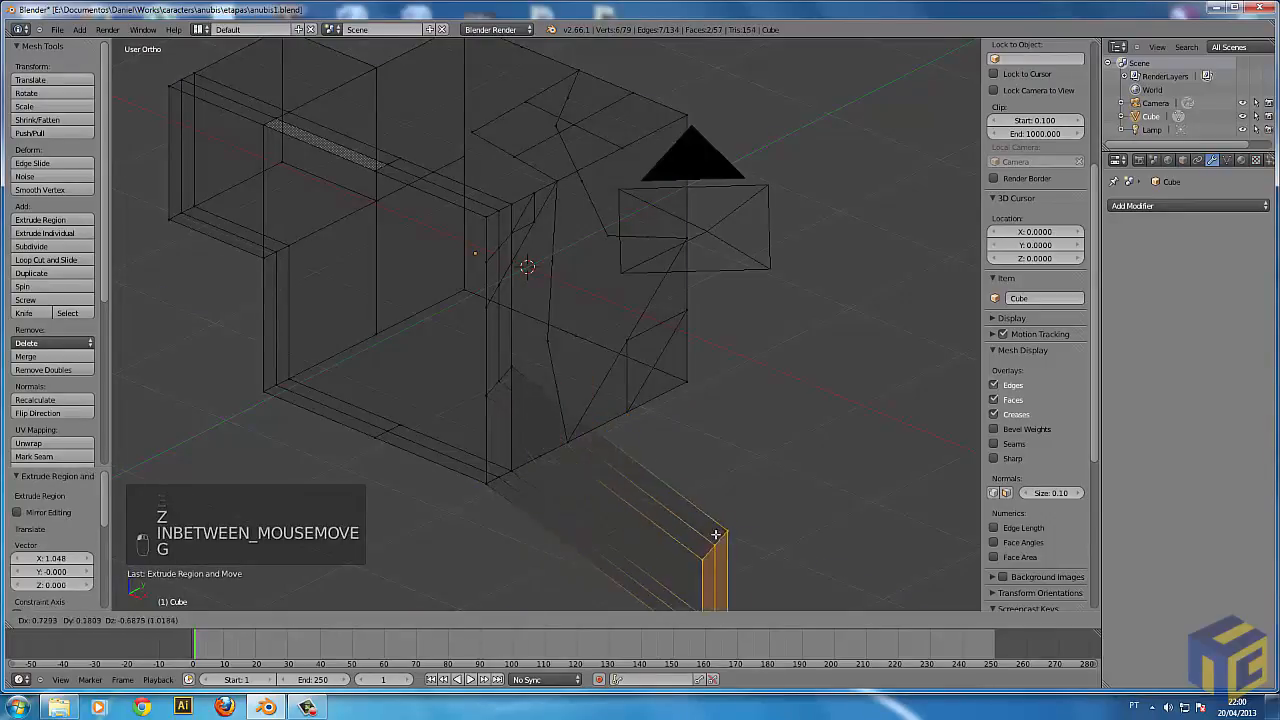
click(764, 518)
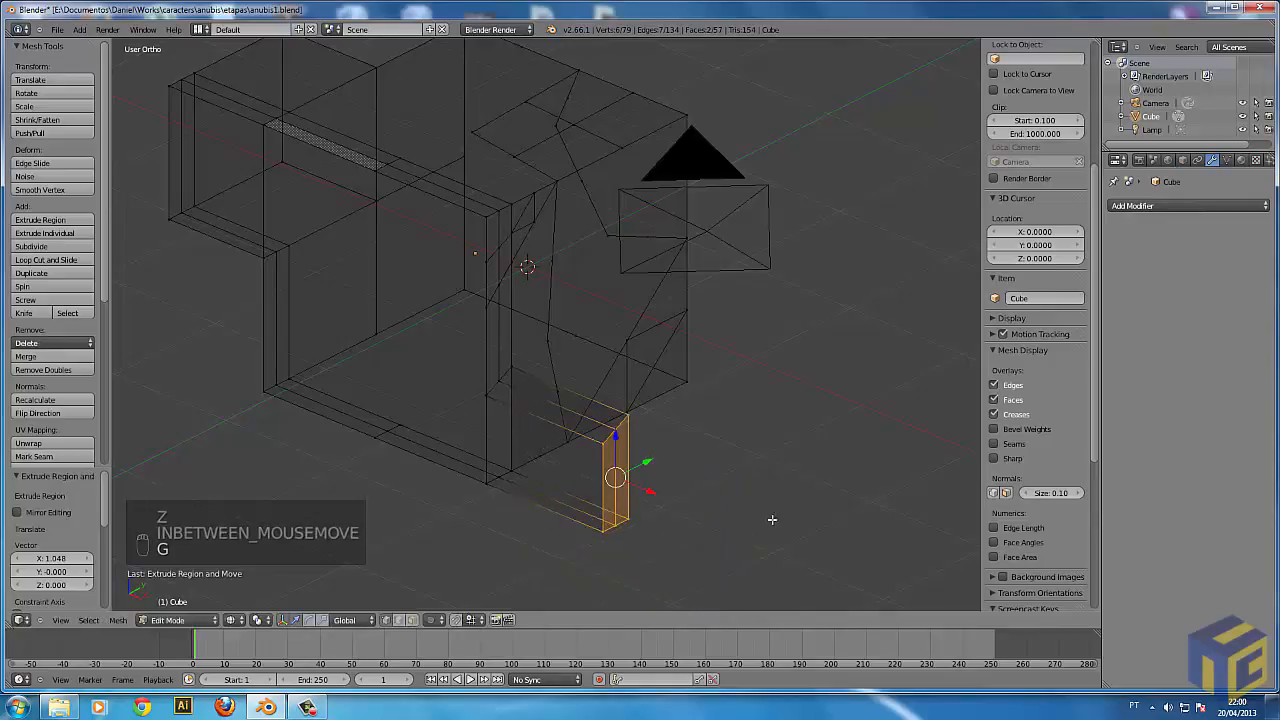
key(z)
middle_drag(735, 516, 655, 471)
key(s)
key(s)
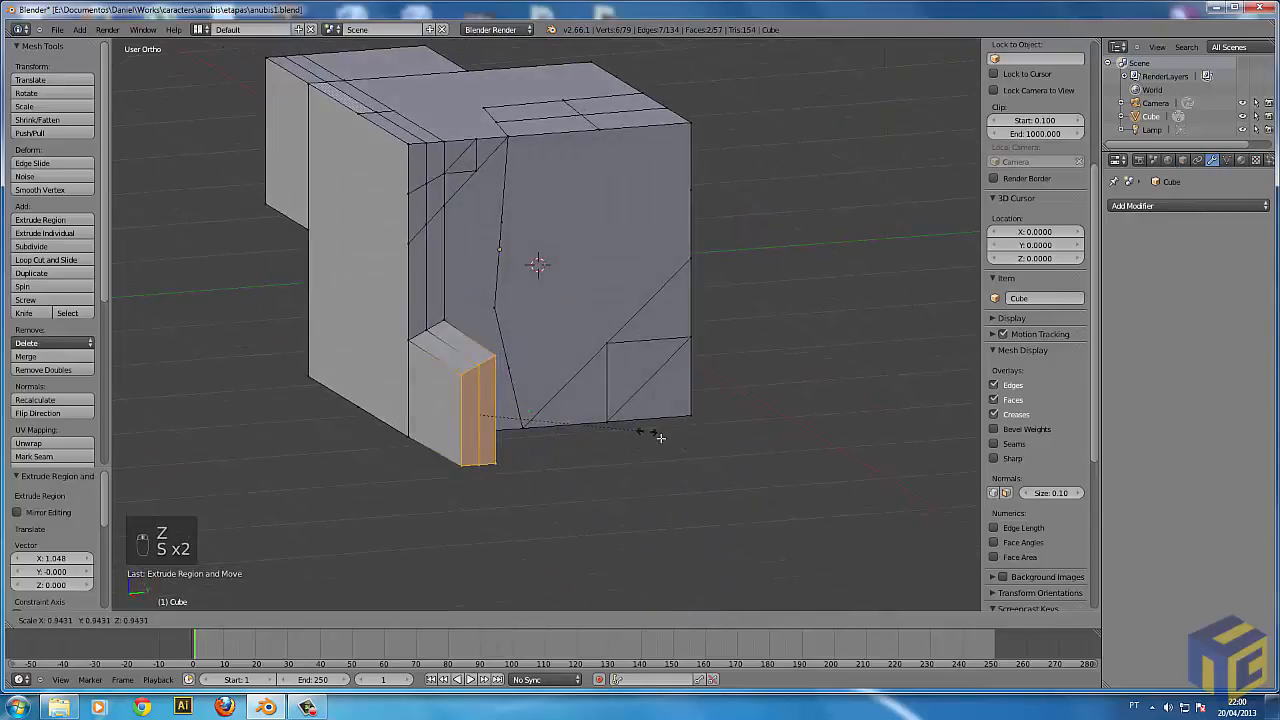
right_click(714, 443)
mouse_move(714, 443)
middle_down()
mouse_move(451, 457)
mouse_move(525, 400)
middle_up()
Extrude a short top edge of the lower block upward into a flap and one of its vertices outward into a loose edge.
key(z)
key(a)
key(z)
key(e)
key(e)
key(a)
shift+right_click(441, 456)
key(e)
click(600, 265)
key(a)
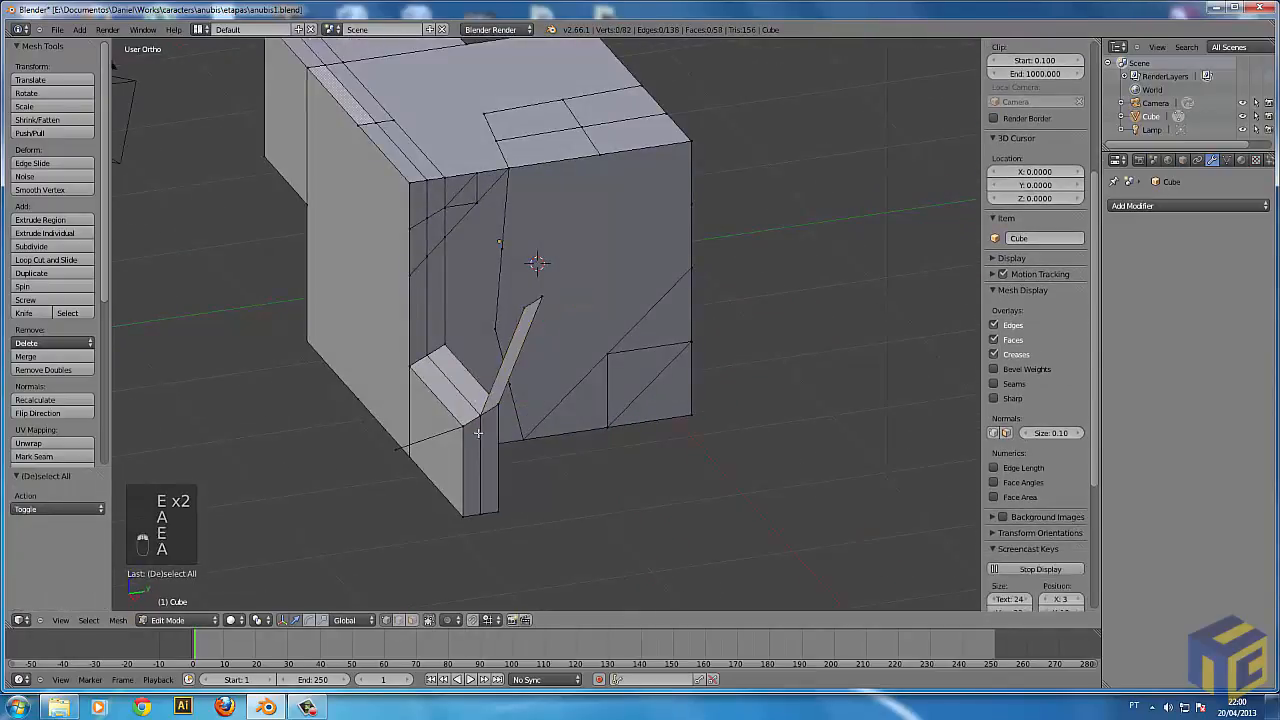
Inspect the extruded flap in wireframe and solid shading, picking its tip vertices.
middle_drag(567, 521, 631, 366)
key(a)
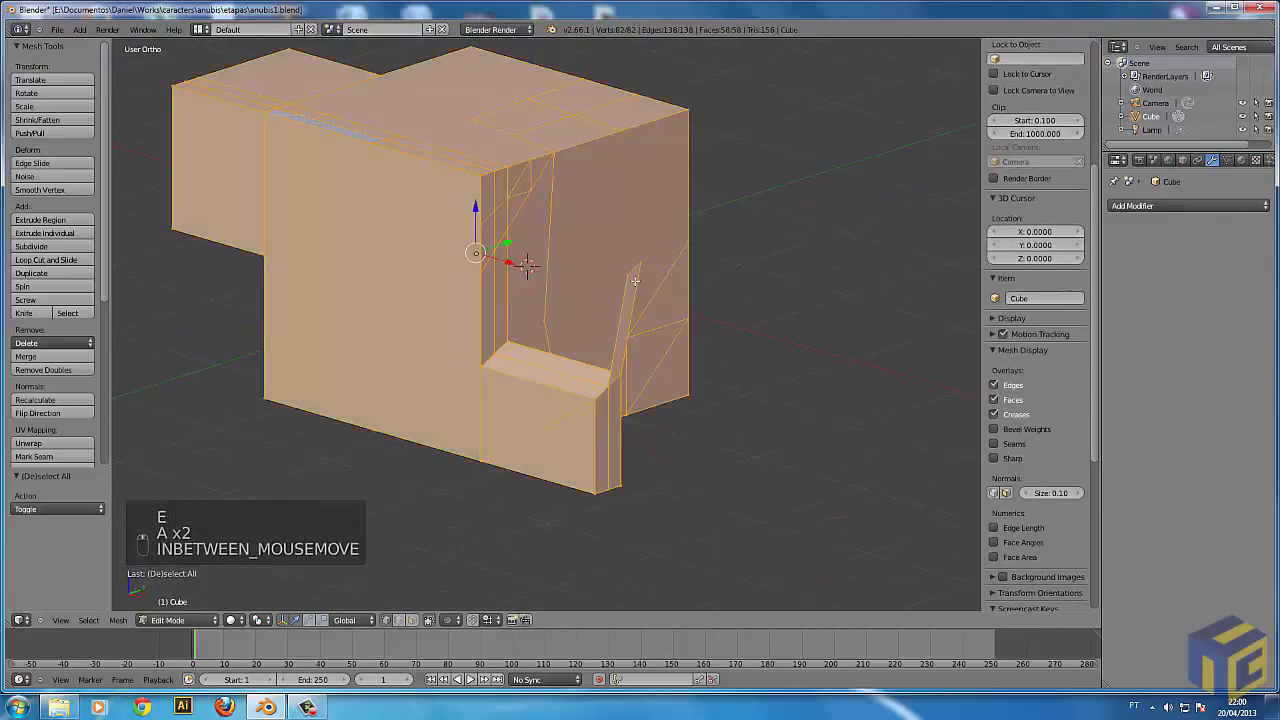
key(z)
key(a)
right_click(638, 265)
key(z)
right_click(623, 279)
key(a)
Examine the whole extruded mesh from a wider view, toggling the full selection, the shading and Object Mode.
mouse_move(619, 382)
middle_down()
mouse_move(592, 413)
mouse_move(700, 450)
middle_up()
key(a)
key(z)
key(z)
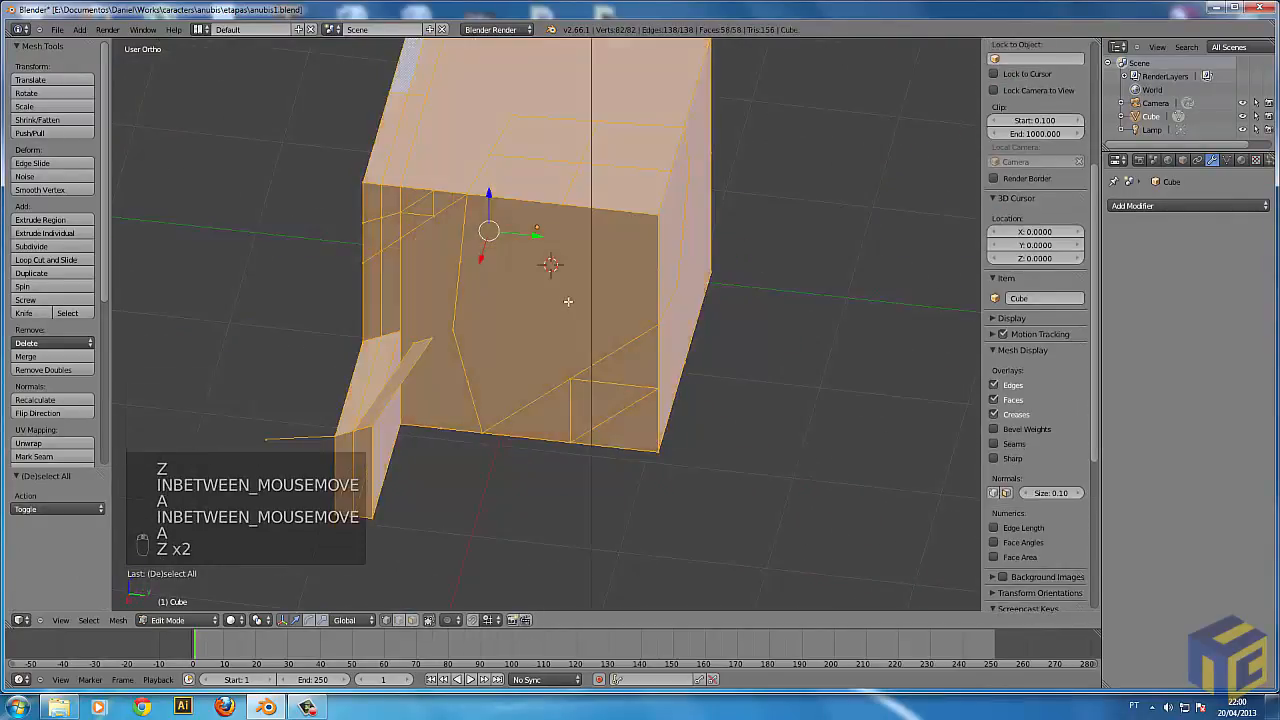
scroll(722, 462, down, 2)
scroll(722, 462, down, 2)
key(a)
key(Tab)
key(Tab)
key(a)
key(a)
key(a)
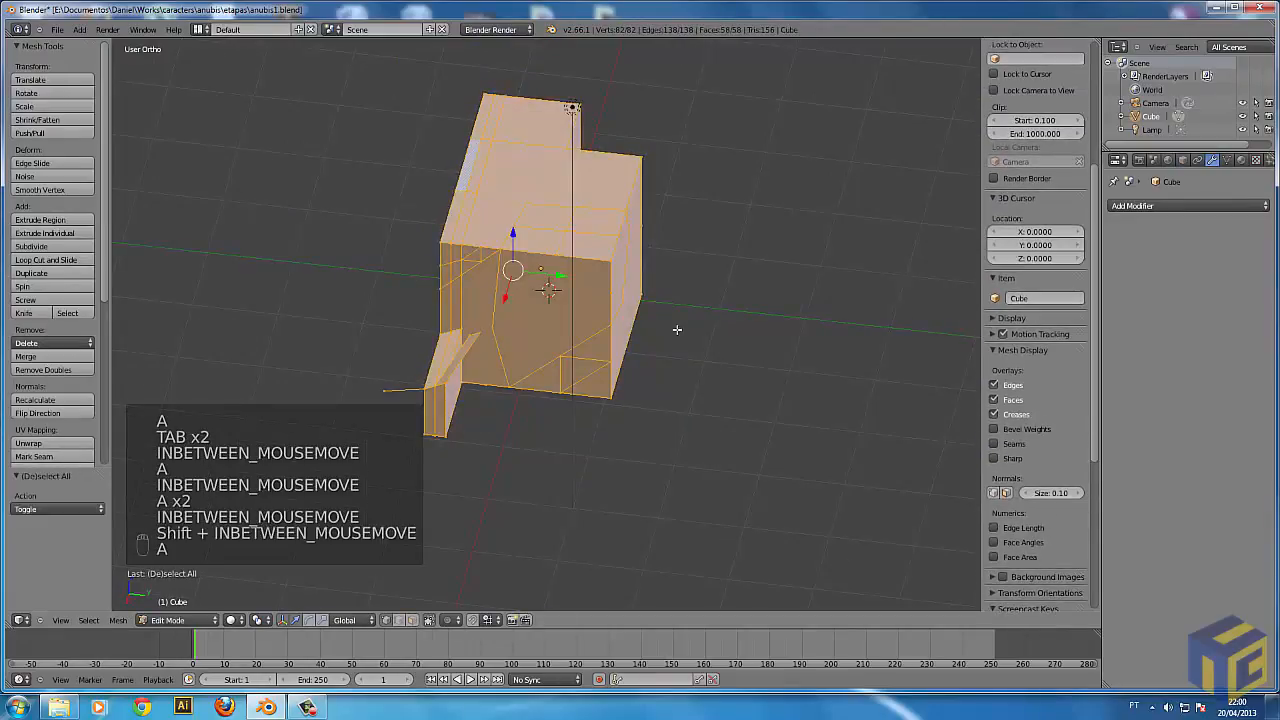
Try box-selecting several groups of vertices through the mesh in wireframe from different angles.
key(a)
key(z)
key(b)
key(b)
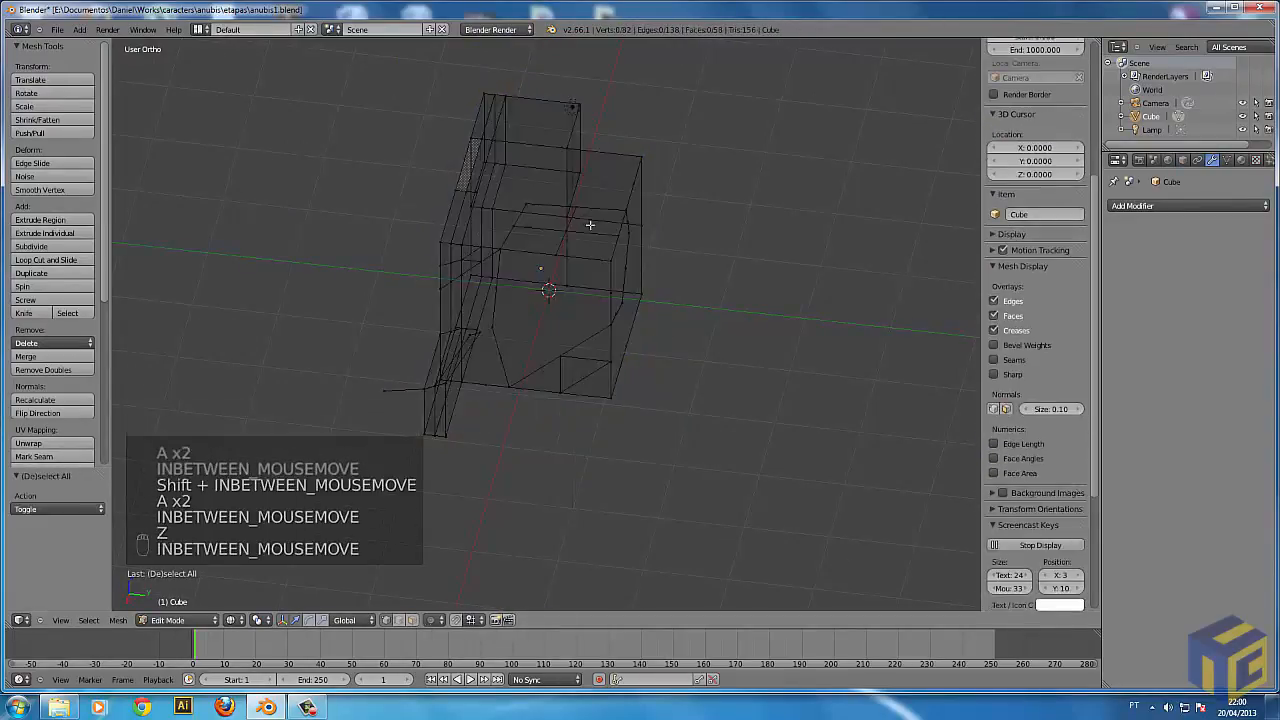
drag(556, 198, 648, 255)
middle_drag(731, 297, 595, 262)
key(a)
key(b)
key(b)
key(b)
drag(577, 254, 622, 290)
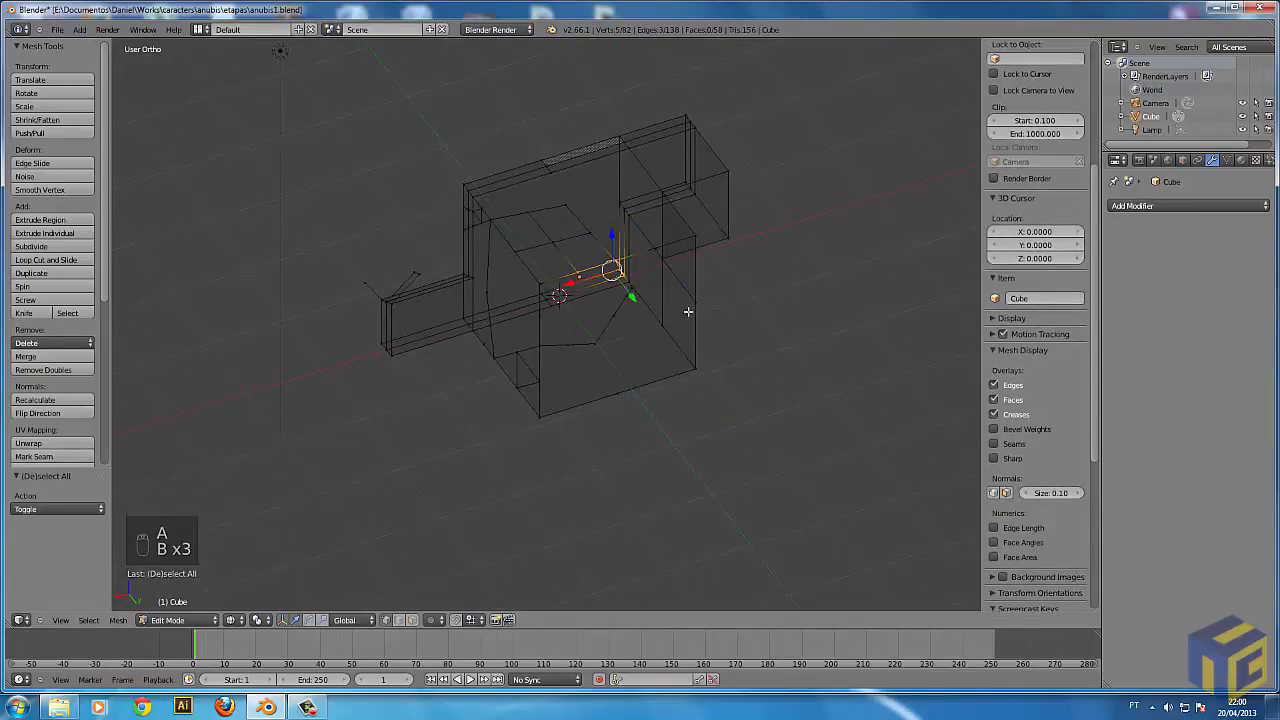
middle_drag(622, 290, 555, 272)
key(a)
key(b)
drag(540, 260, 617, 308)
middle_drag(617, 308, 803, 131)
Box-select the end faces of the upper extruded block and duplicate them, placing the copy away from the mesh in solid shading.
key(a)
key(b)
key(b)
drag(805, 136, 696, 306)
key(z)
middle_drag(763, 266, 723, 340)
key(shift+d)
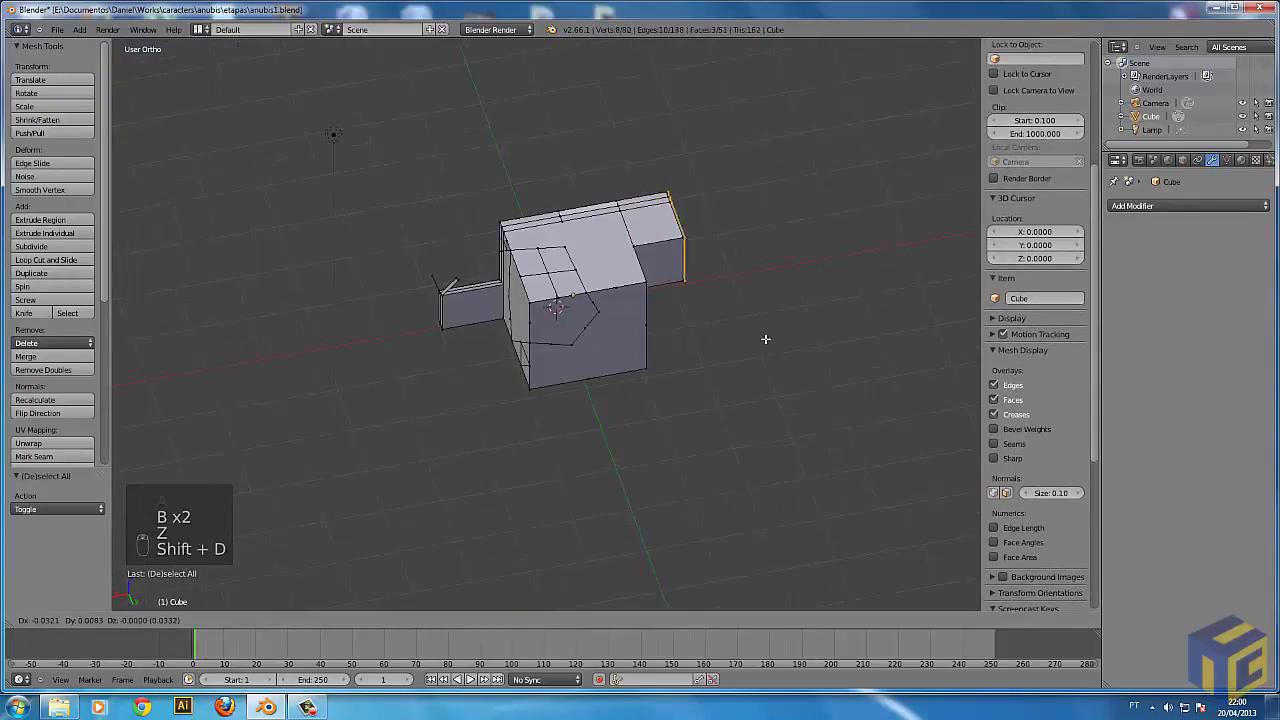
click(763, 294)
Enlarge the duplicated faces, rotate them about 112.8°, and deselect everything.
key(r)
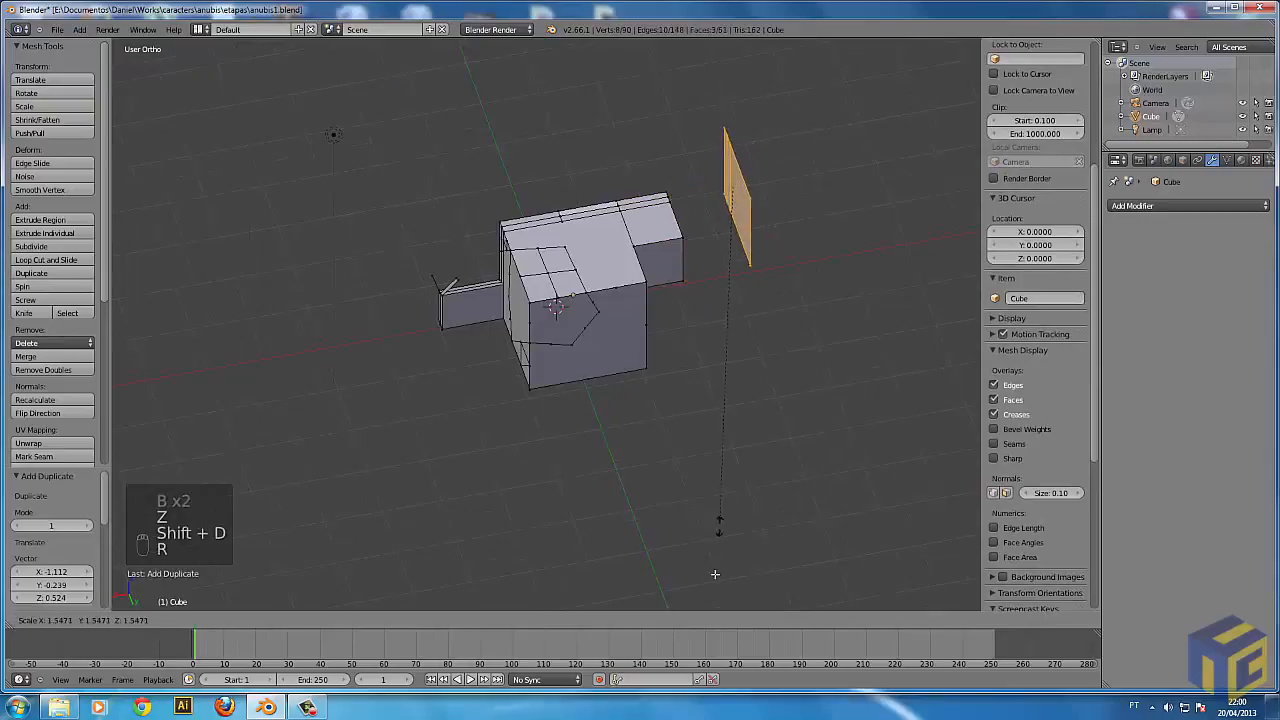
click(737, 566)
middle_drag(737, 566, 739, 415)
key(z)
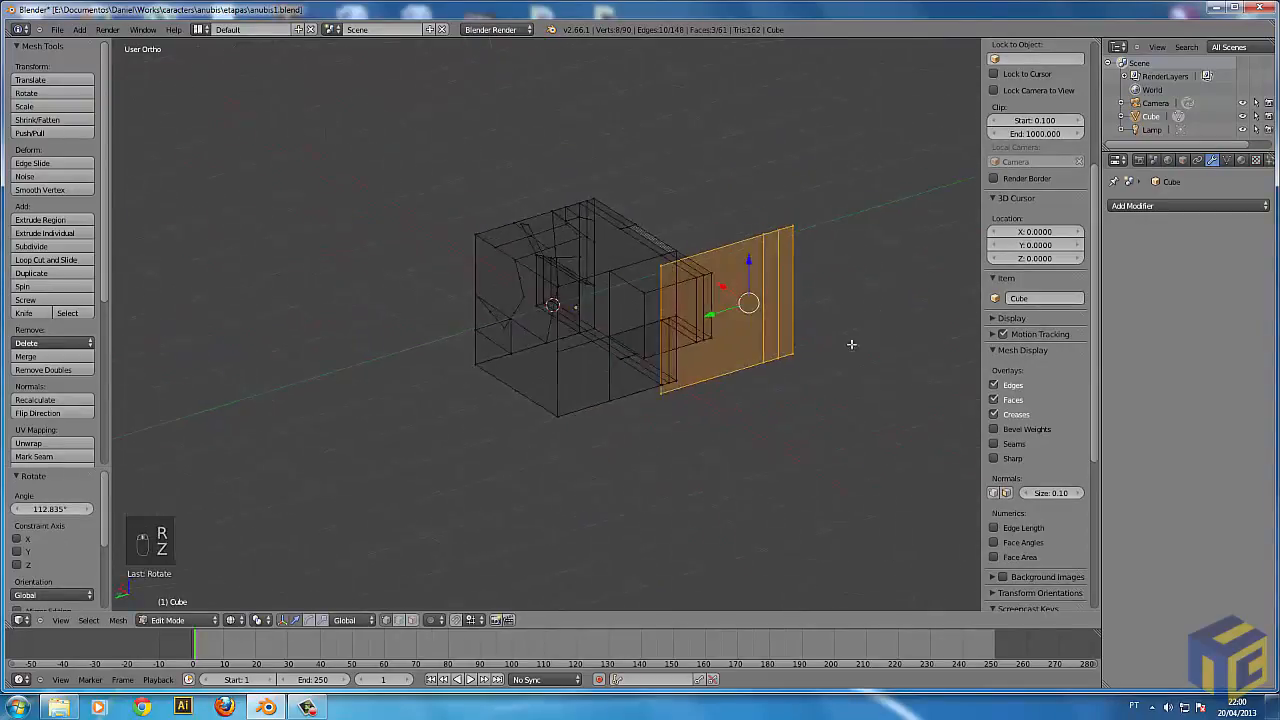
key(a)
key(z)
Examine the mesh and its detached face copy from several angles in wireframe and solid shading, picking a corner vertex of the copy.
middle_drag(854, 354, 660, 349)
key(z)
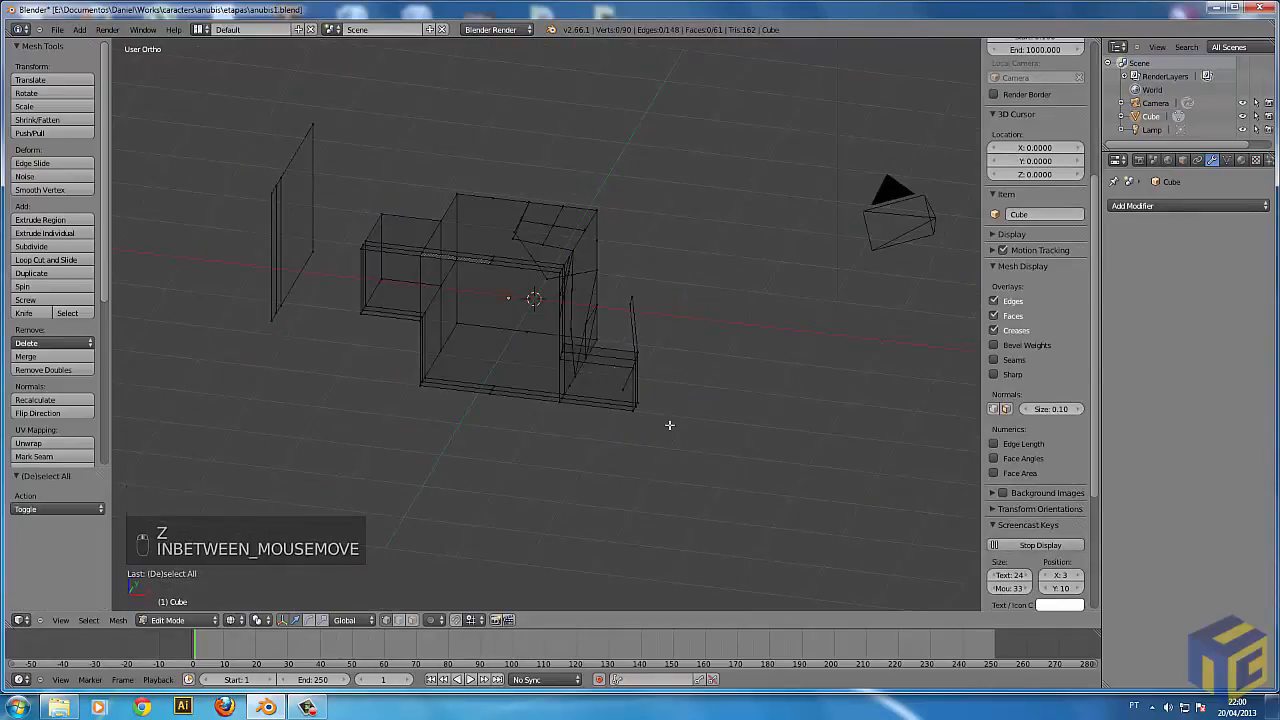
key(z)
middle_drag(614, 402, 605, 475)
middle_drag(641, 300, 443, 314)
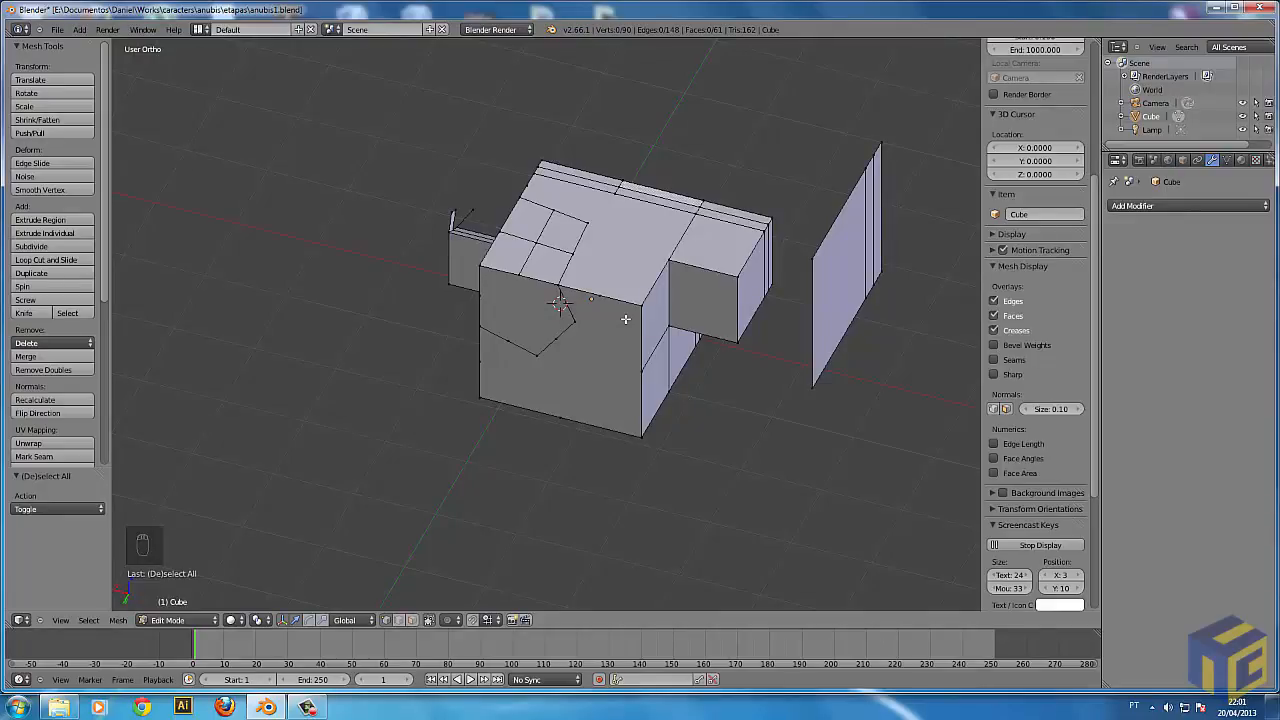
middle_drag(799, 280, 697, 279)
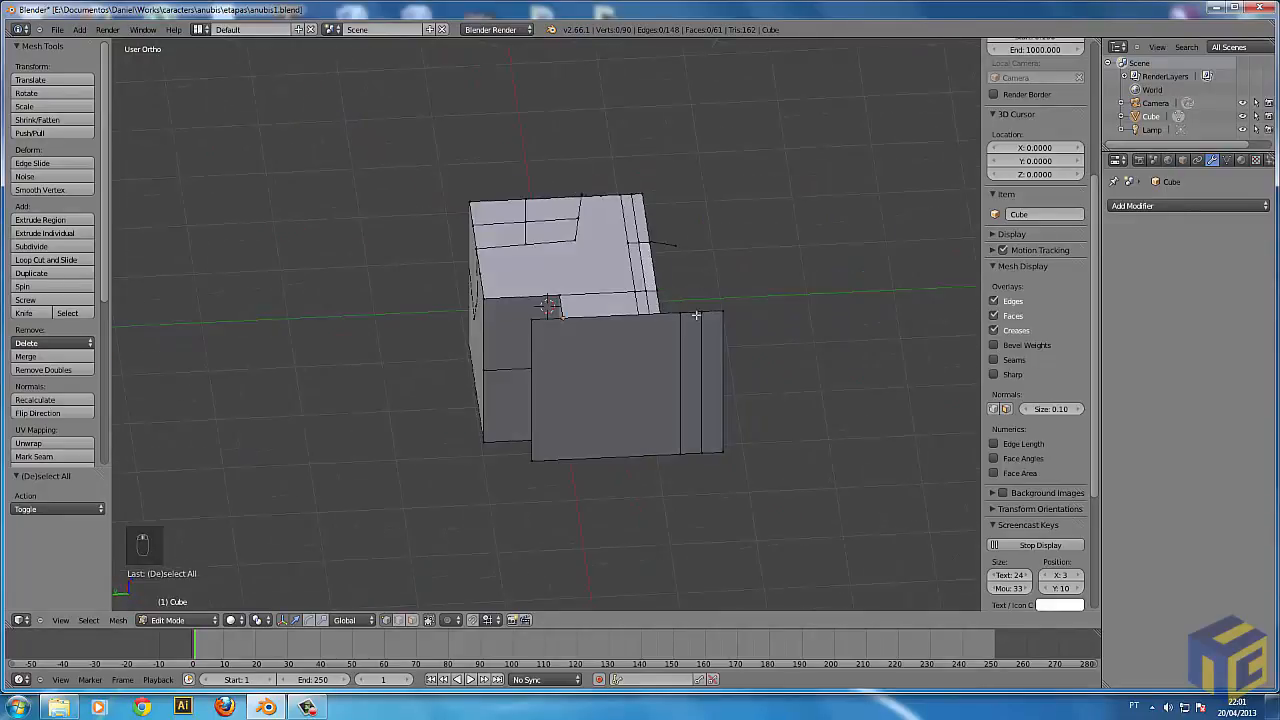
right_click(534, 322)
scroll(559, 388, up, 3)
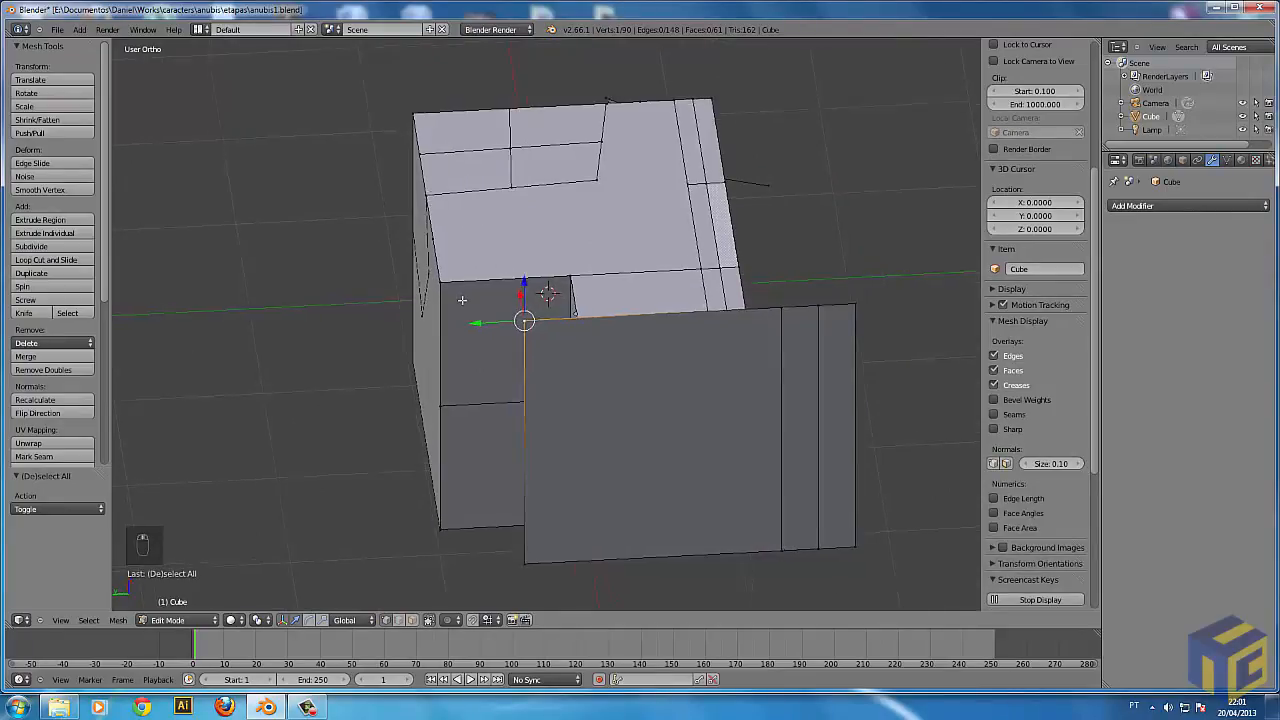
middle_drag(462, 300, 499, 413)
Try to slide the upper front corner vertex of the main block along its adjoining edge.
right_click(516, 376)
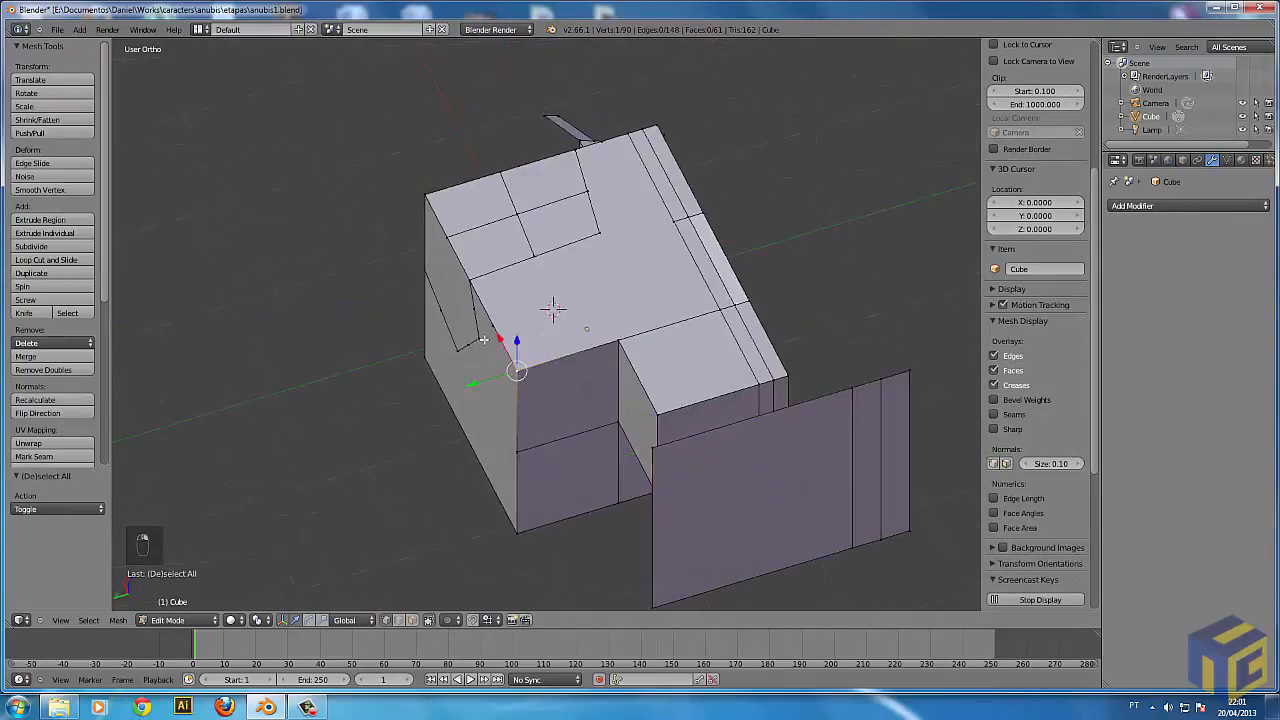
key(g)
key(g)
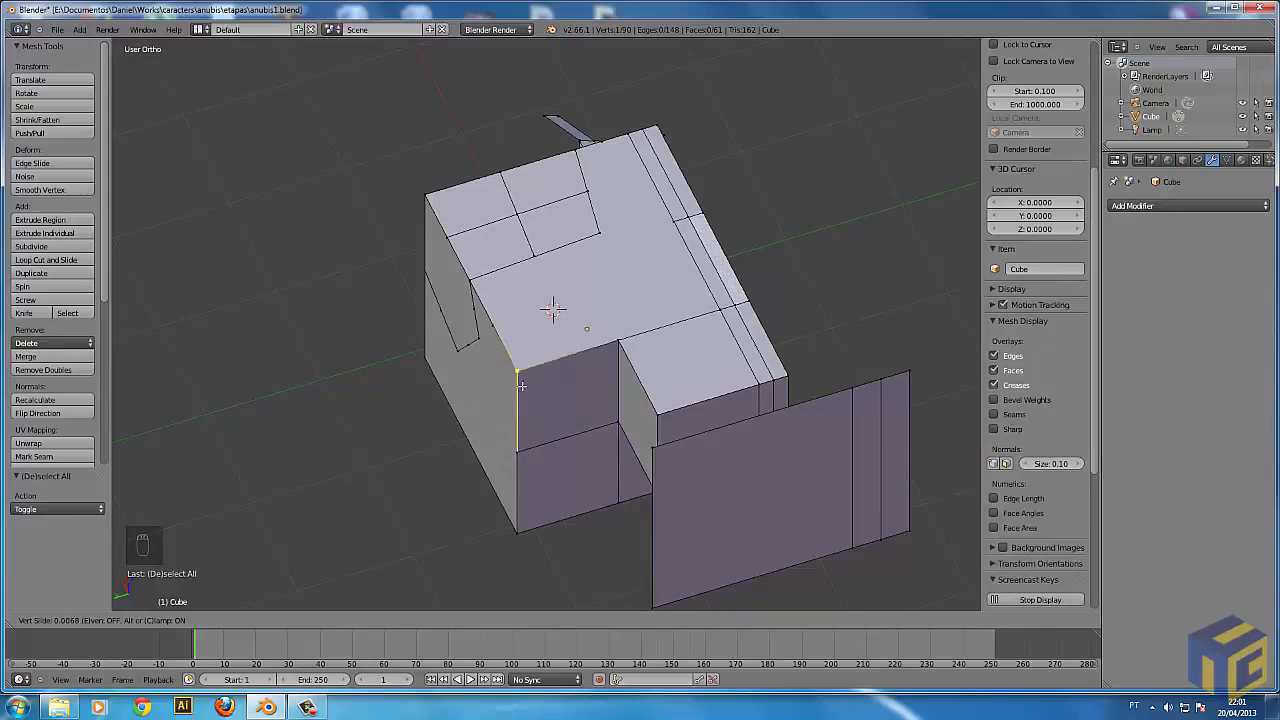
click(516, 373)
middle_drag(516, 373, 566, 310)
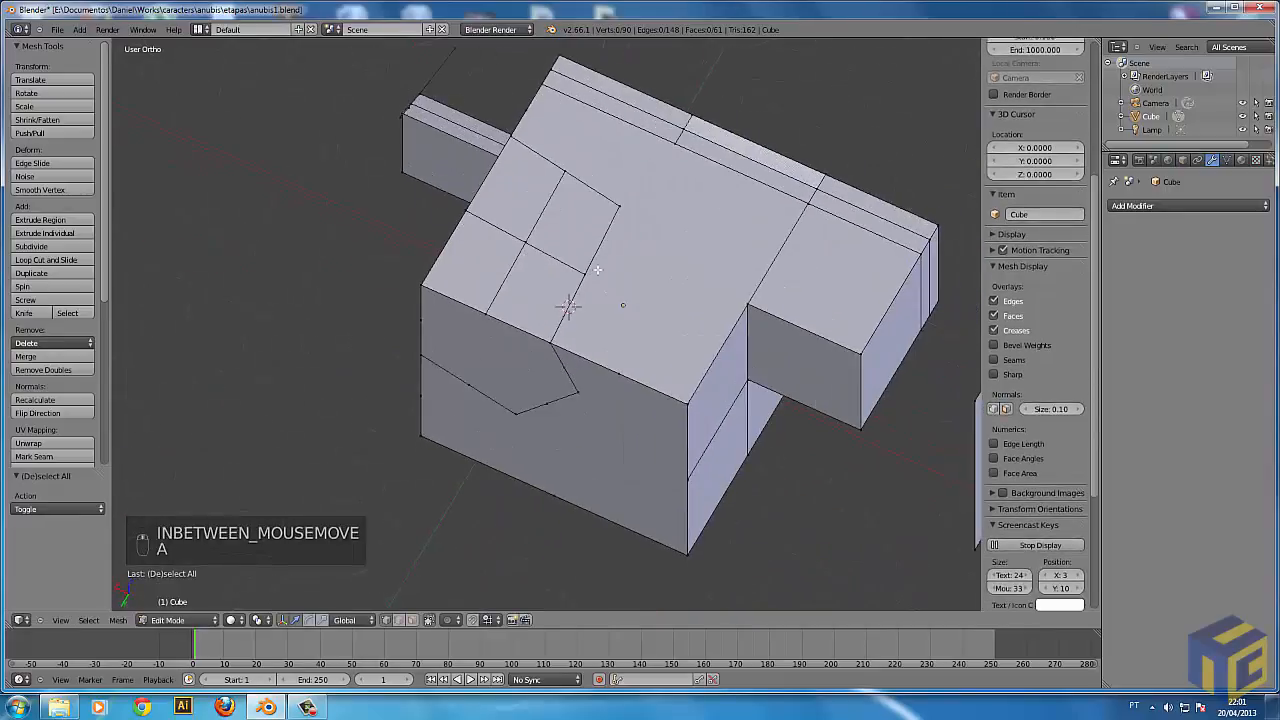
Try the slide operation on another corner vertex and on the lower vertical edge of the block.
shift+right_click(557, 335)
key(g)
right_click(647, 392)
middle_drag(647, 396, 515, 354)
key(g)
key(g)
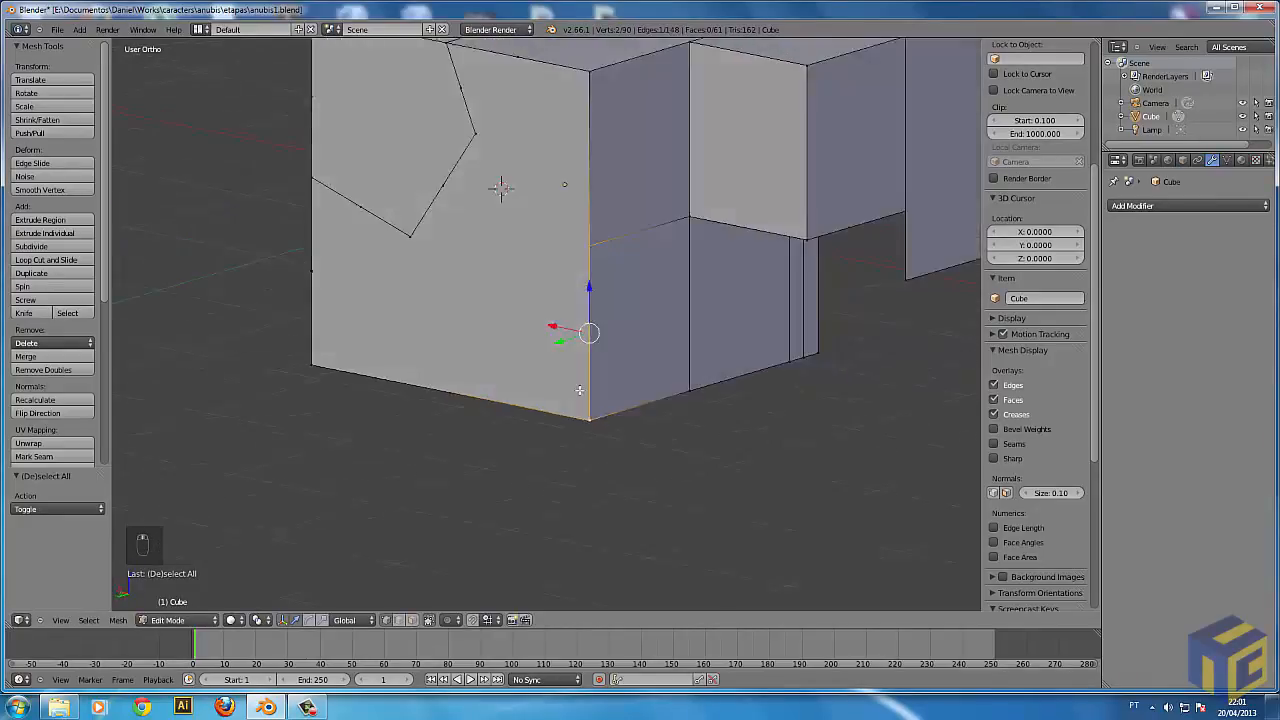
middle_drag(579, 390, 647, 400)
key(g)
right_click(793, 272)
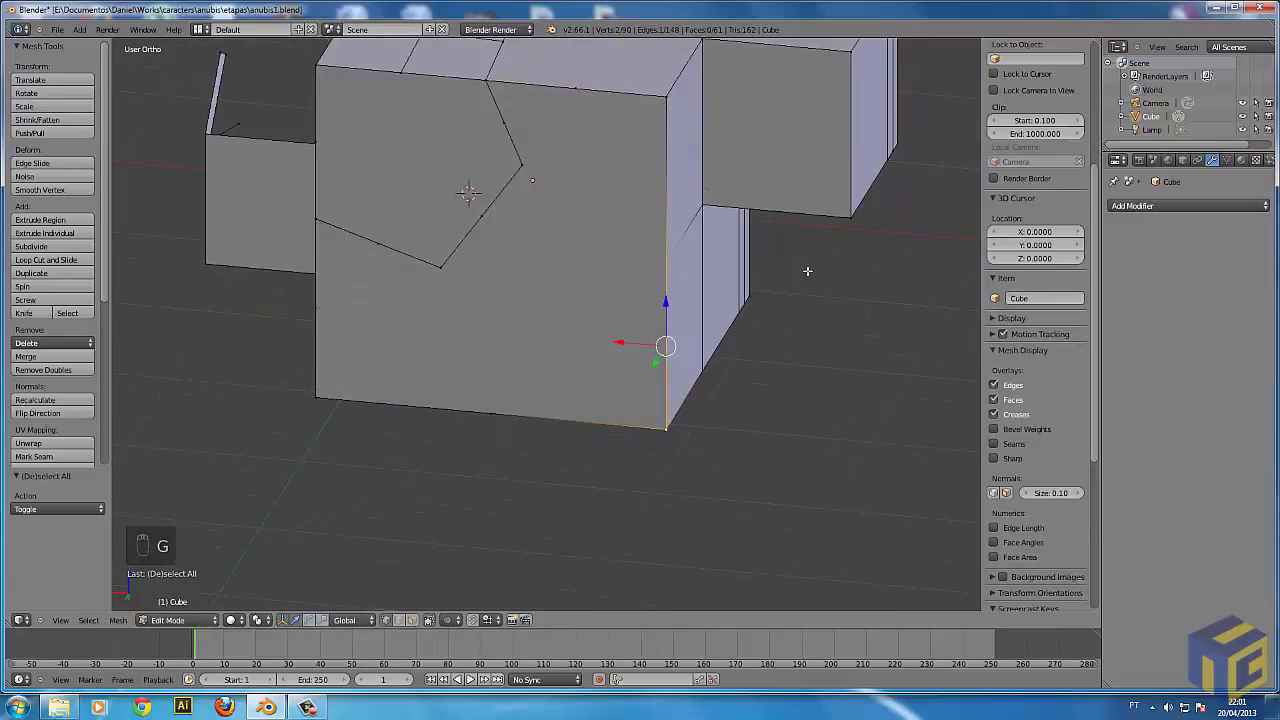
Deselect everything and pick the block's upper corner vertex in wireframe, returning to solid shading.
scroll(760, 275, down, 5)
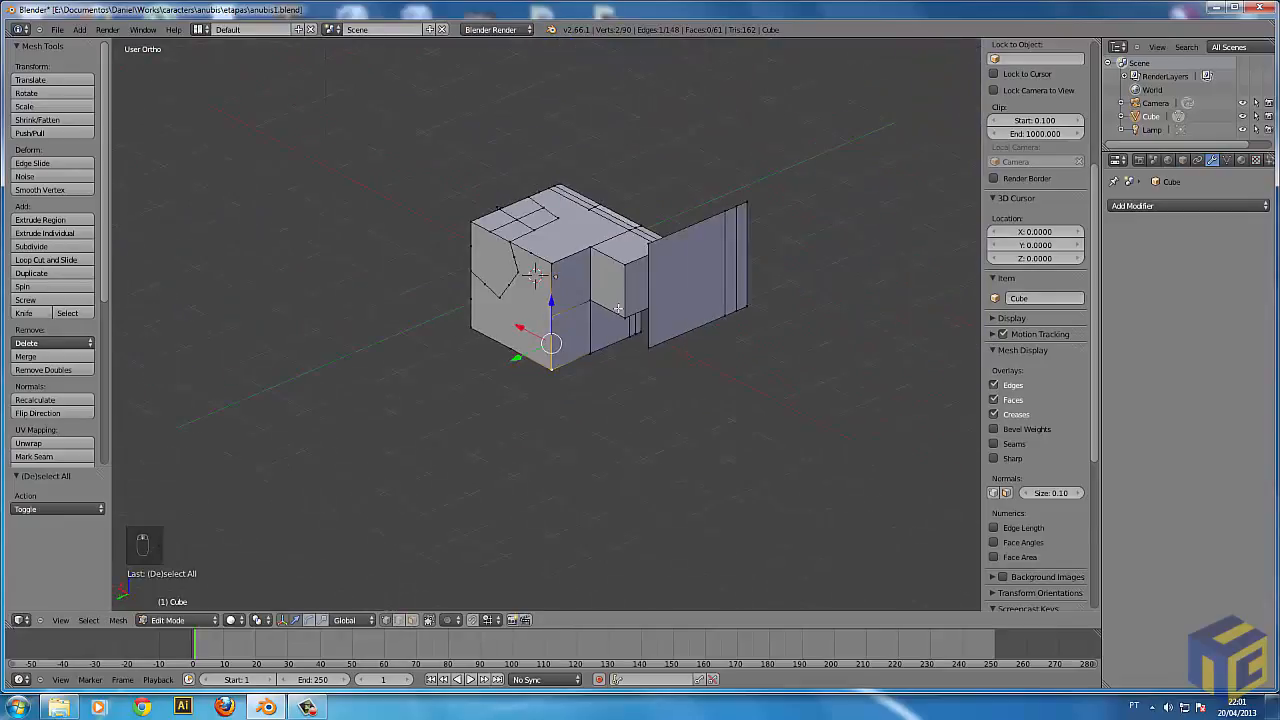
scroll(659, 340, down, 2)
key(a)
scroll(590, 300, up, 3)
key(z)
right_click(605, 220)
key(z)
middle_drag(681, 299, 684, 291)
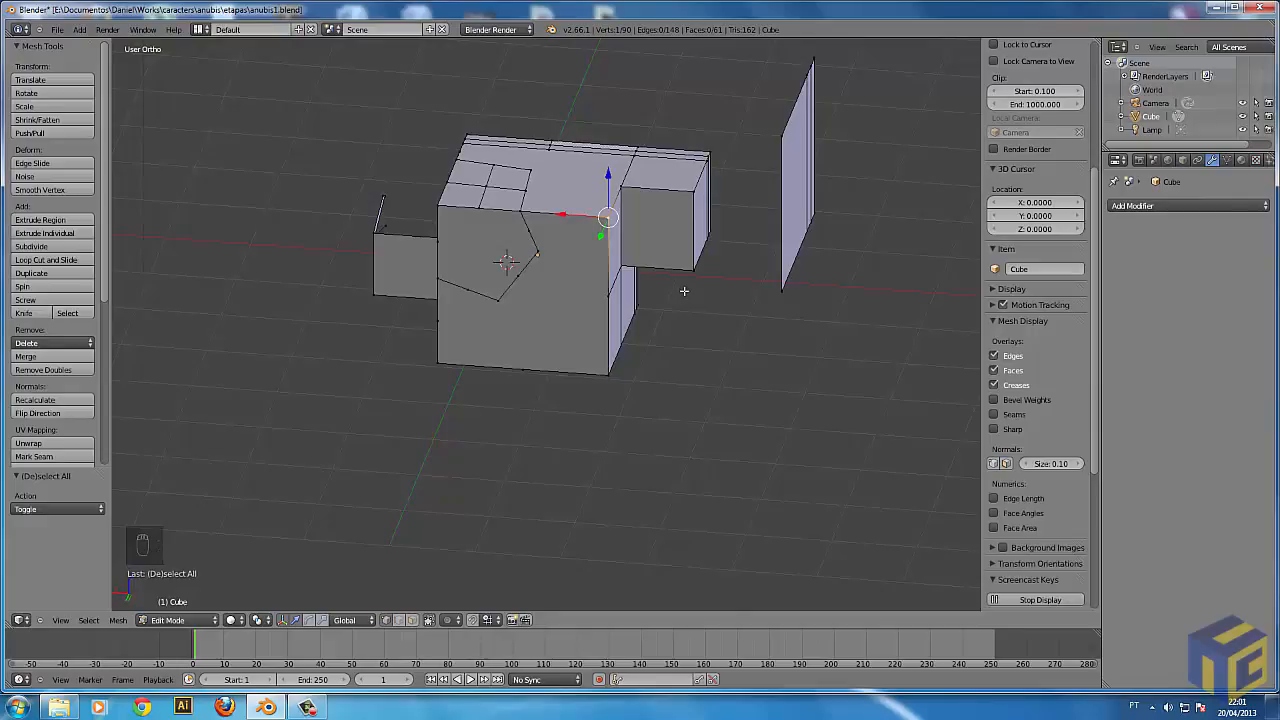
Leave Edit Mode and view the mesh in front and back orthographic views.
key(Tab)
middle_drag(794, 306, 695, 263)
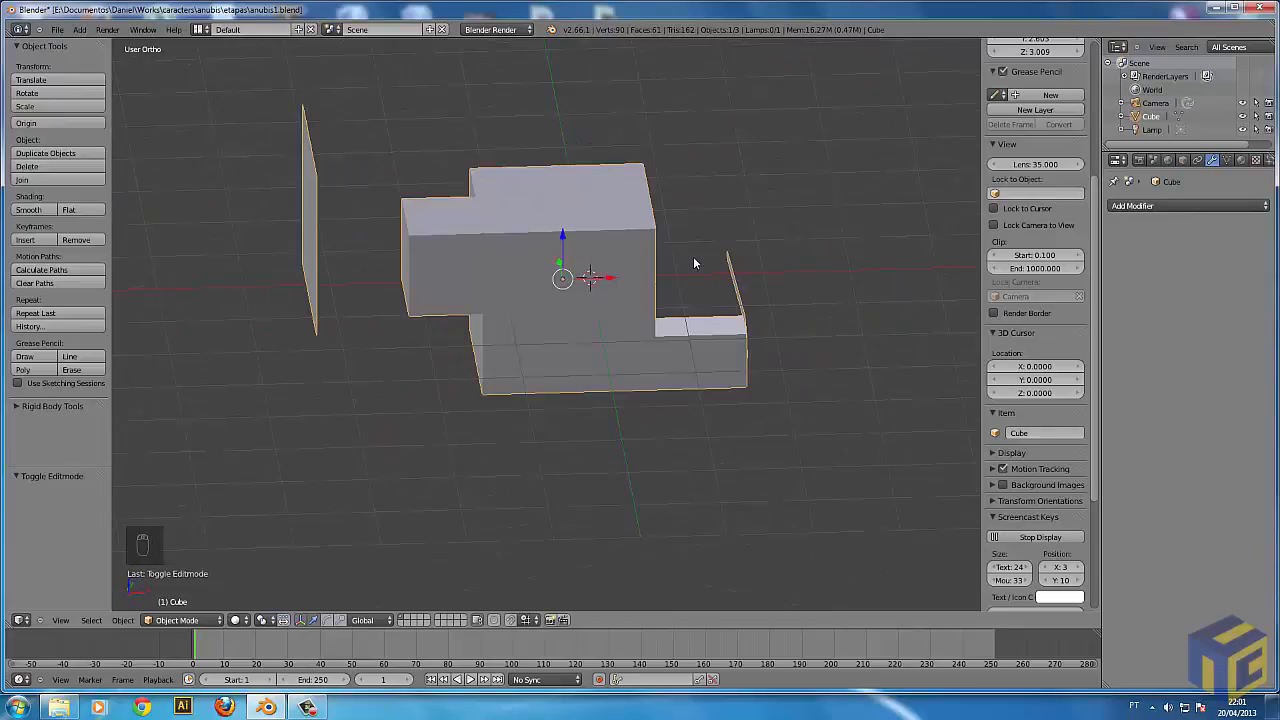
key(KP_1)
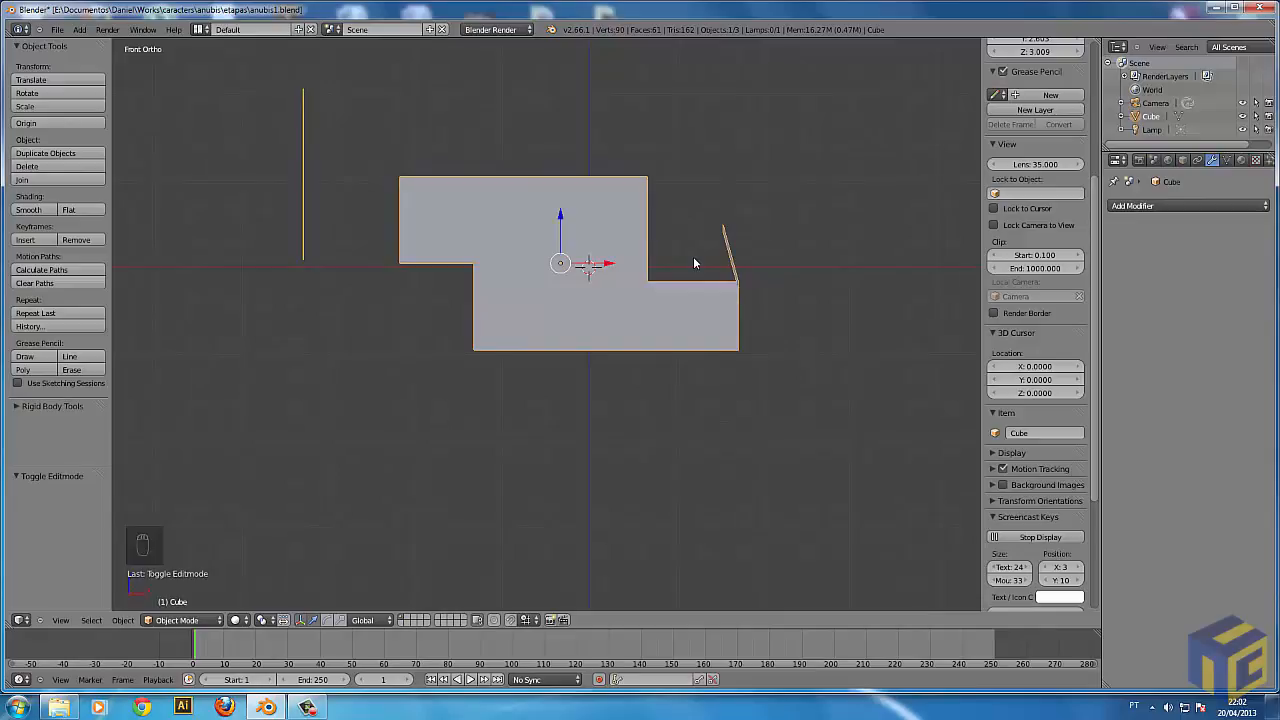
key(ctrl+KP_1)
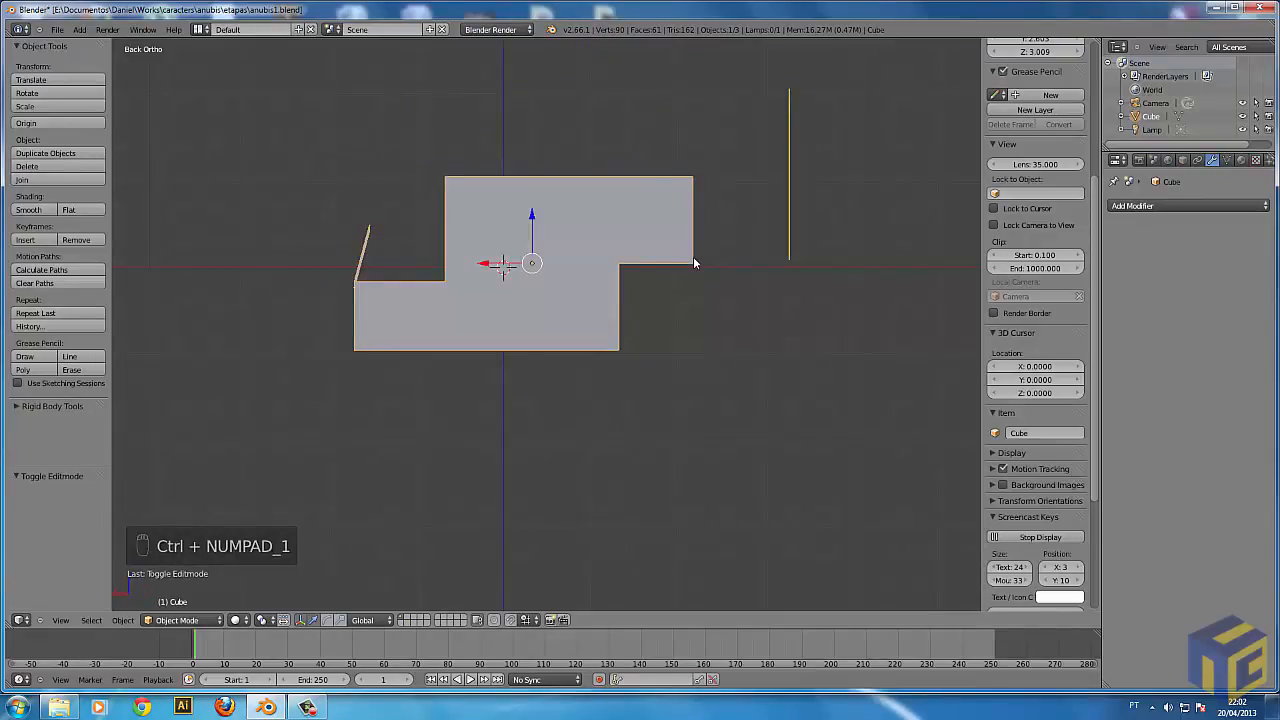
Delete the edited cube mesh and add a Monkey mesh at the origin.
key(Delete)
click(690, 258)
key(shift+a)
mouse_move(561, 314)
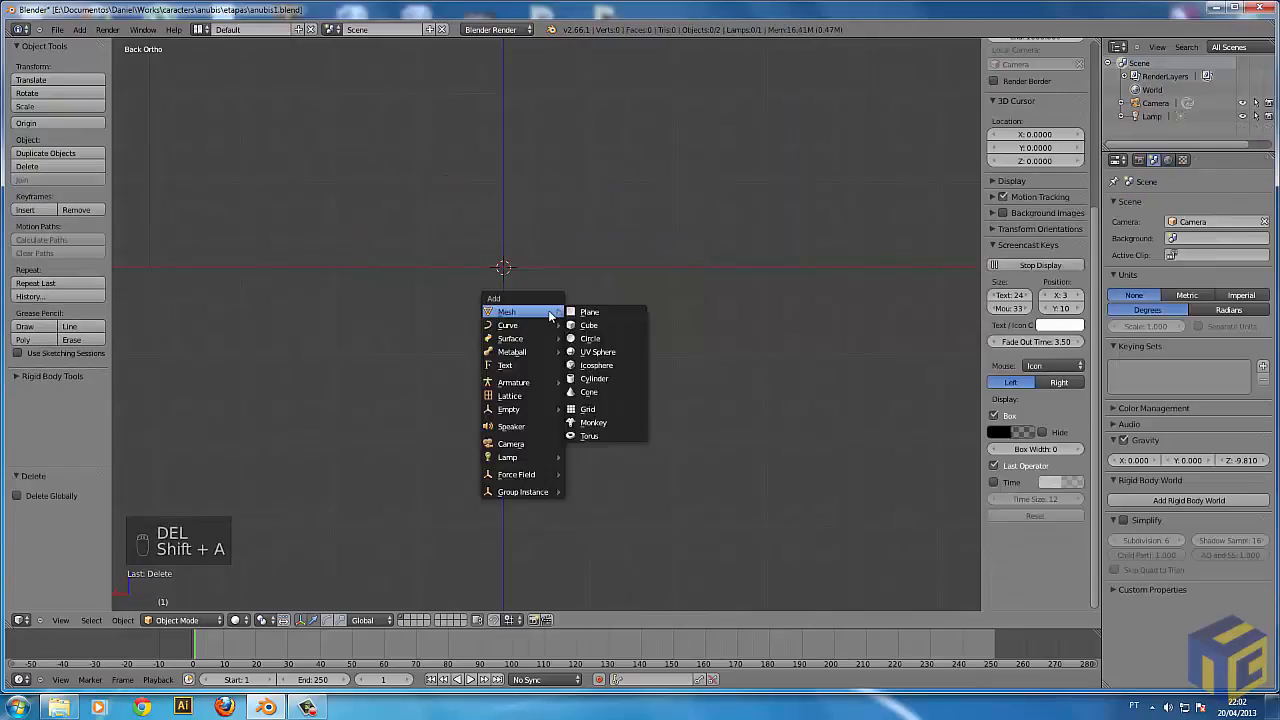
click(590, 421)
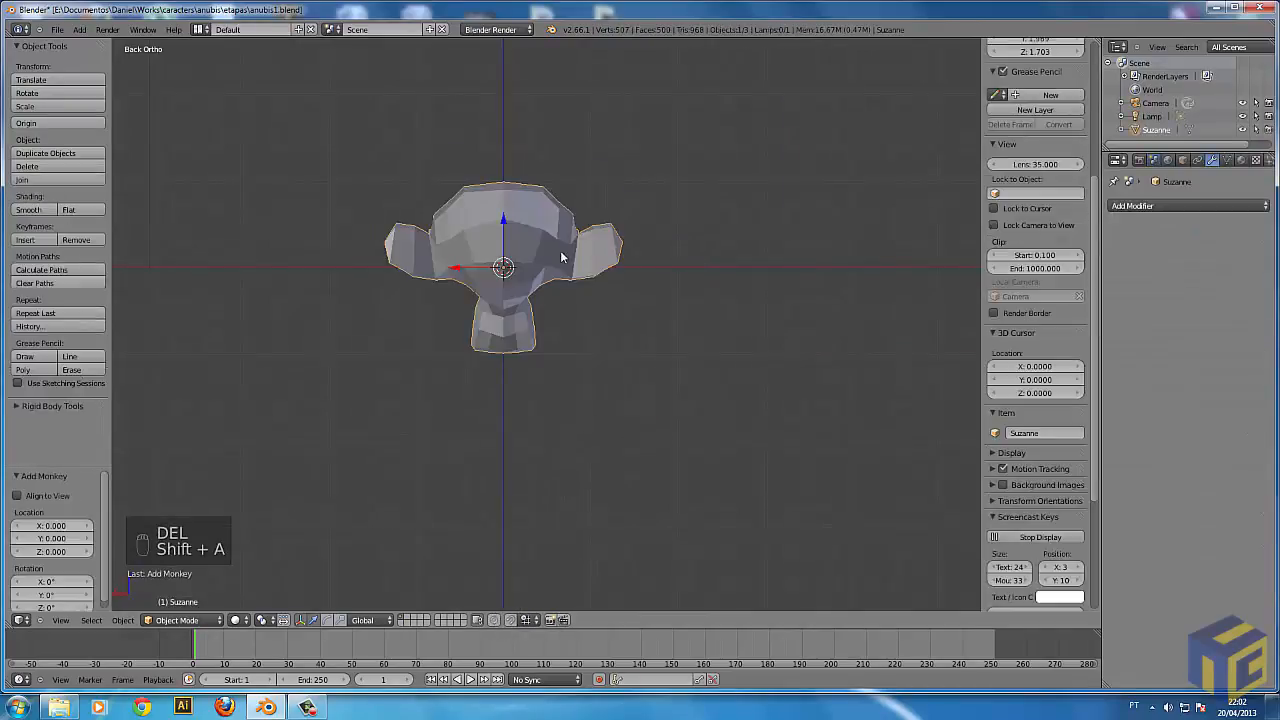
View the monkey head from the front, back, right, left, top and bottom orthographic views.
key(KP_1)
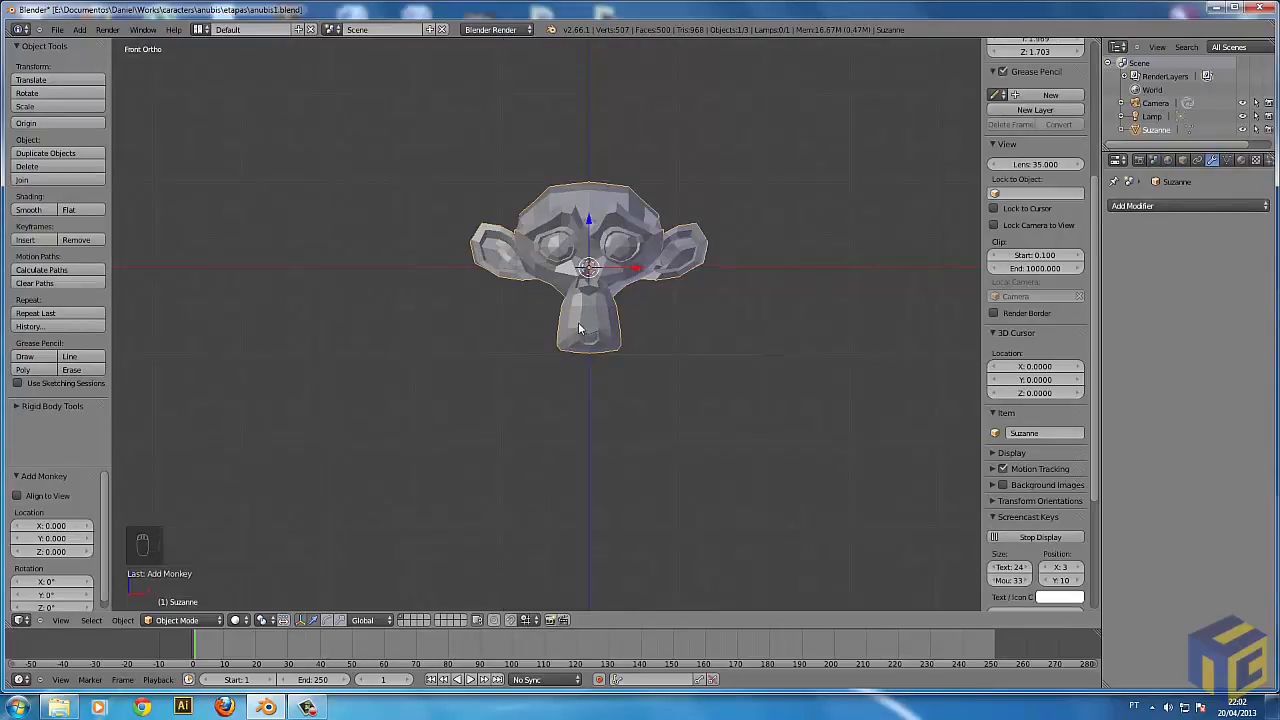
key(ctrl+KP_1)
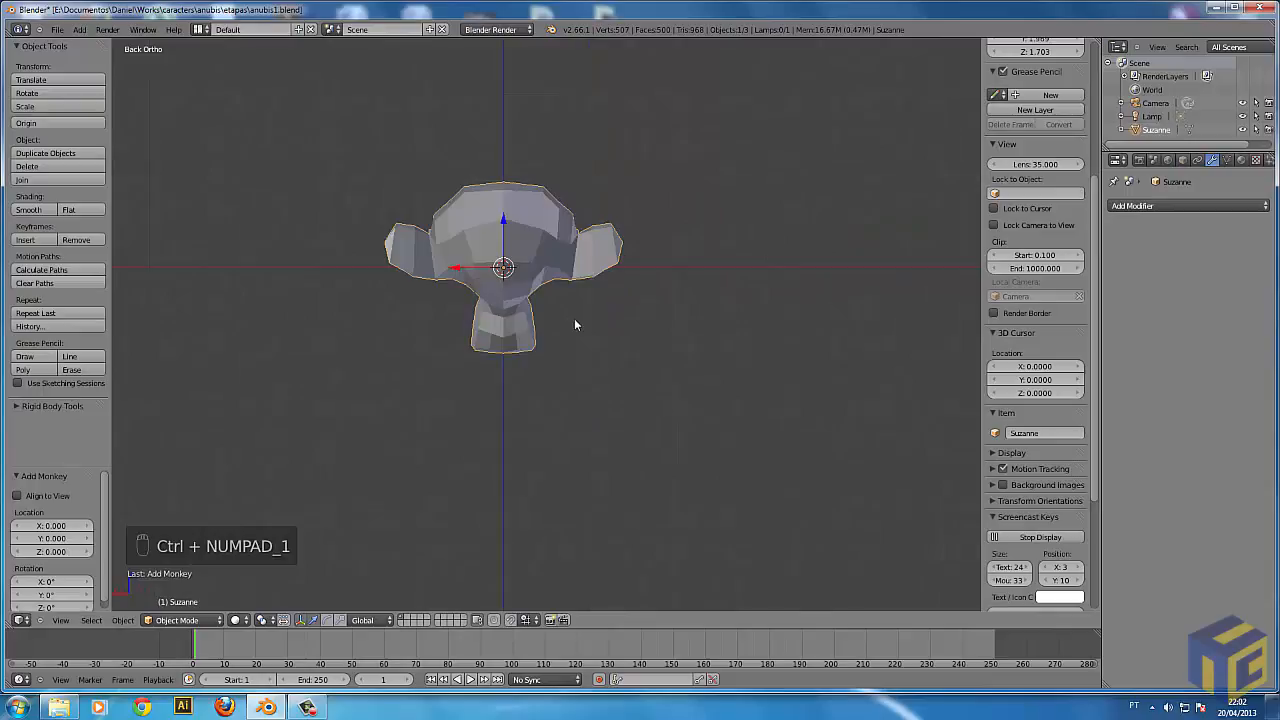
key(KP_3)
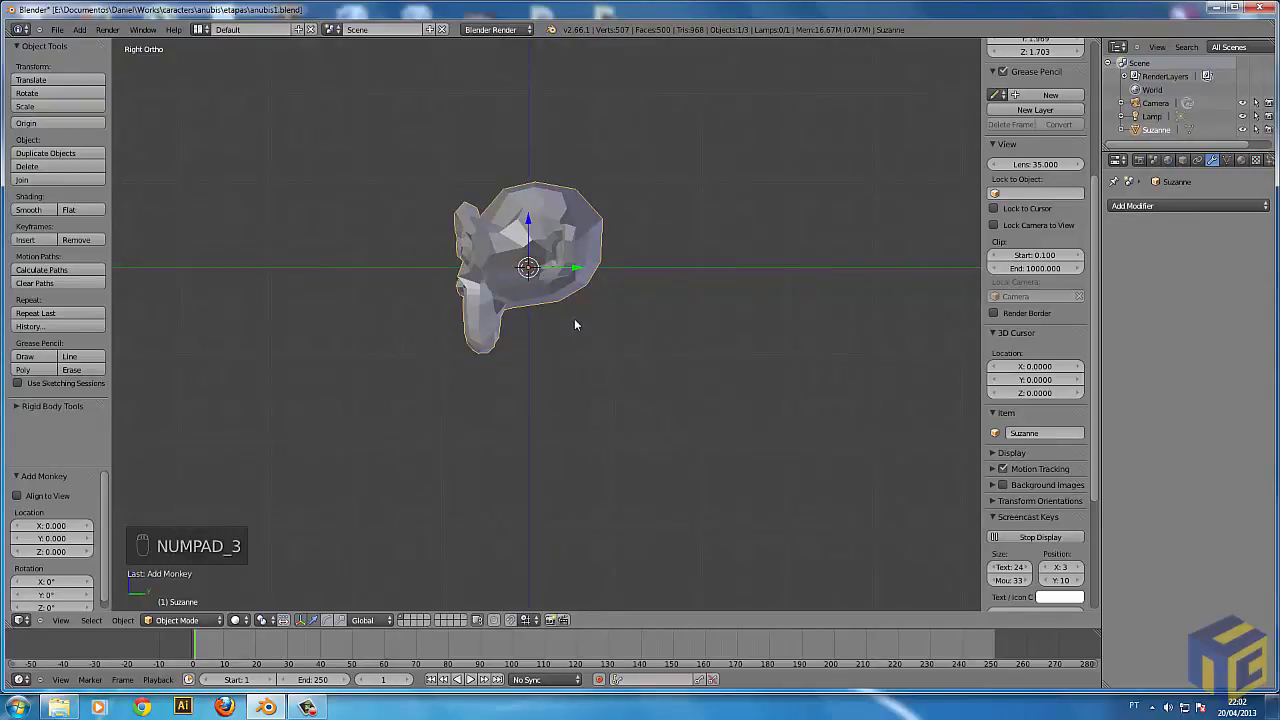
key(ctrl+KP_3)
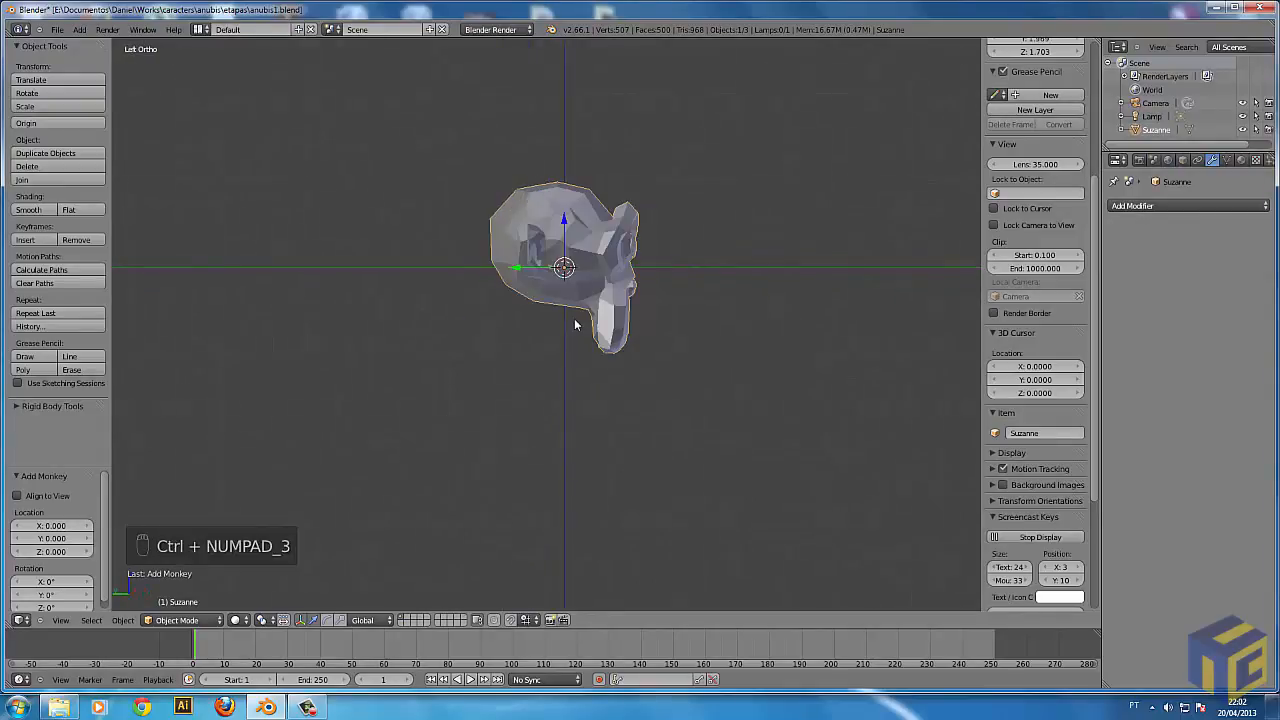
key(KP_7)
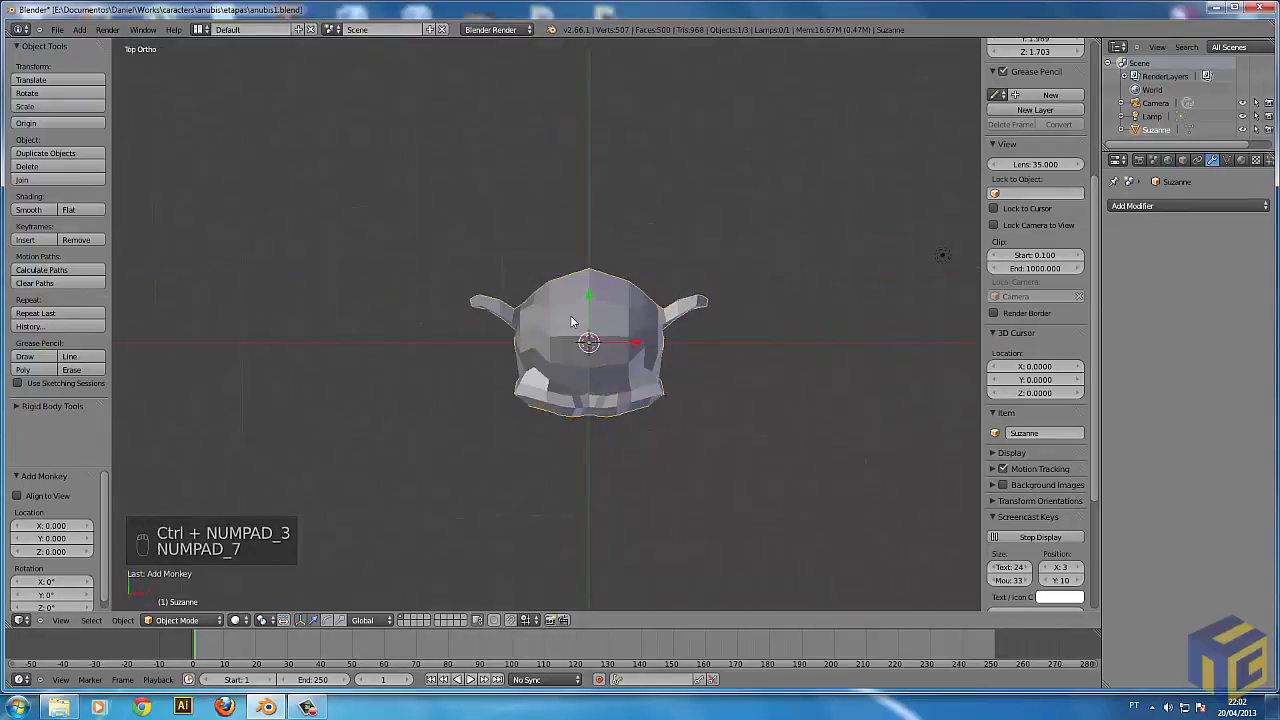
key(ctrl+KP_7)
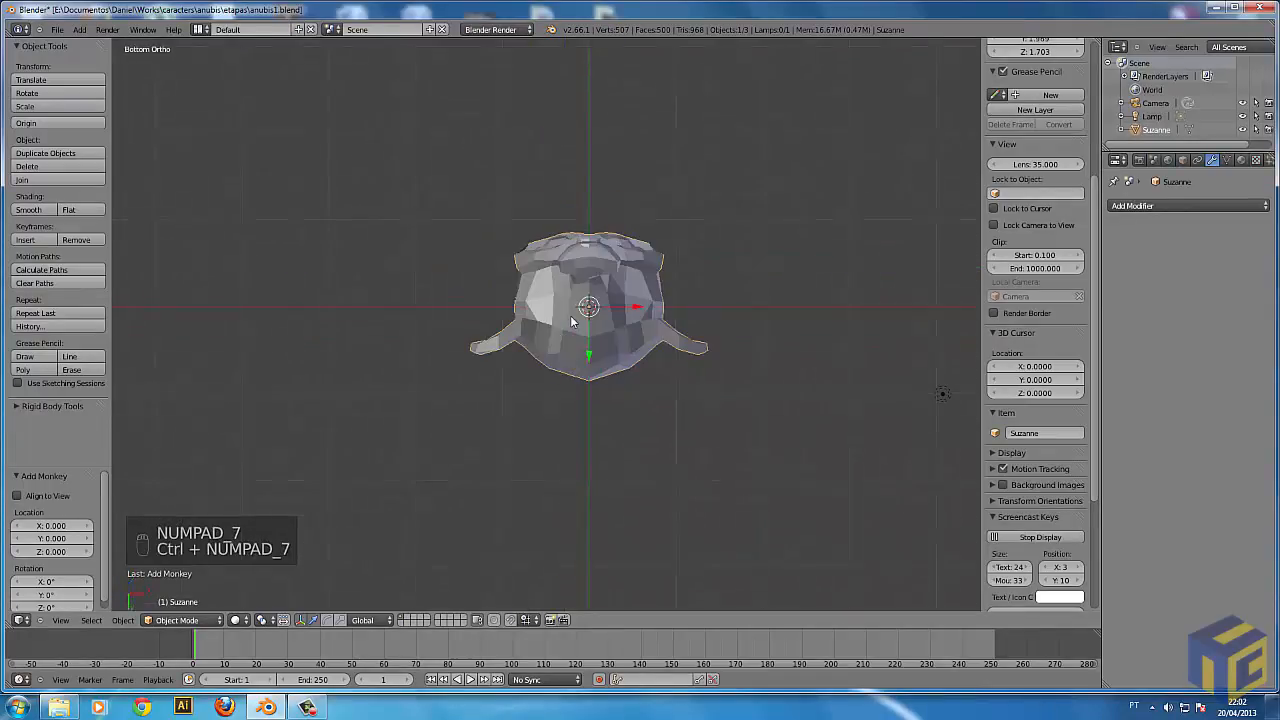
key(a)
middle_drag(628, 186, 555, 329)
key(a)
mouse_move(558, 268)
middle_down()
mouse_move(592, 325)
mouse_move(674, 329)
middle_up()
key(a)
right_click(593, 313)
key(z)
key(z)
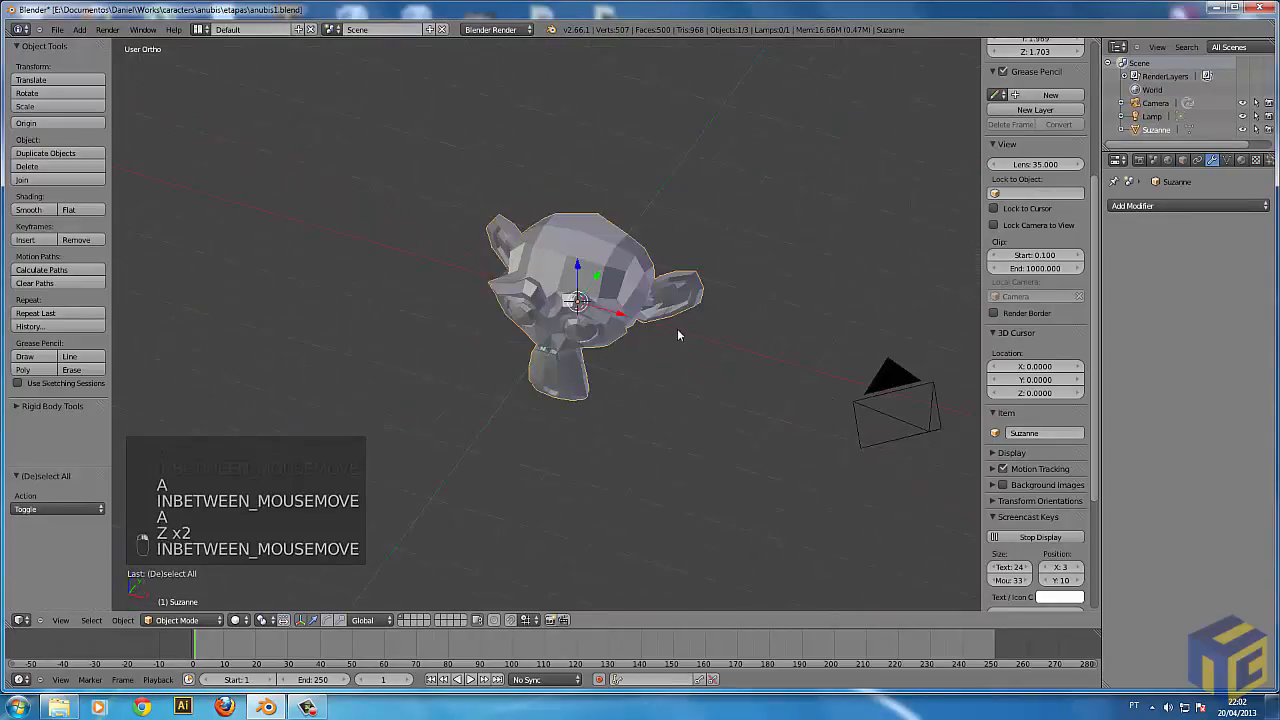
Delete the monkey head and add a Plane mesh at the origin.
key(a)
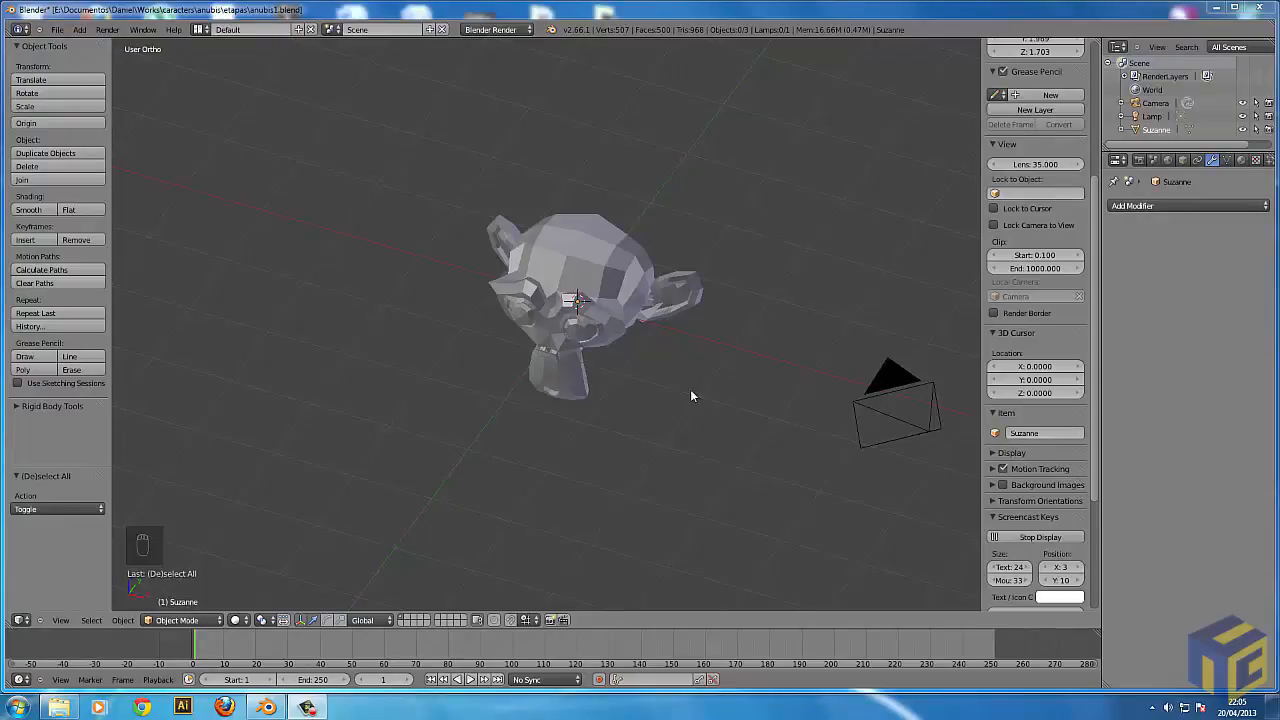
right_click(562, 362)
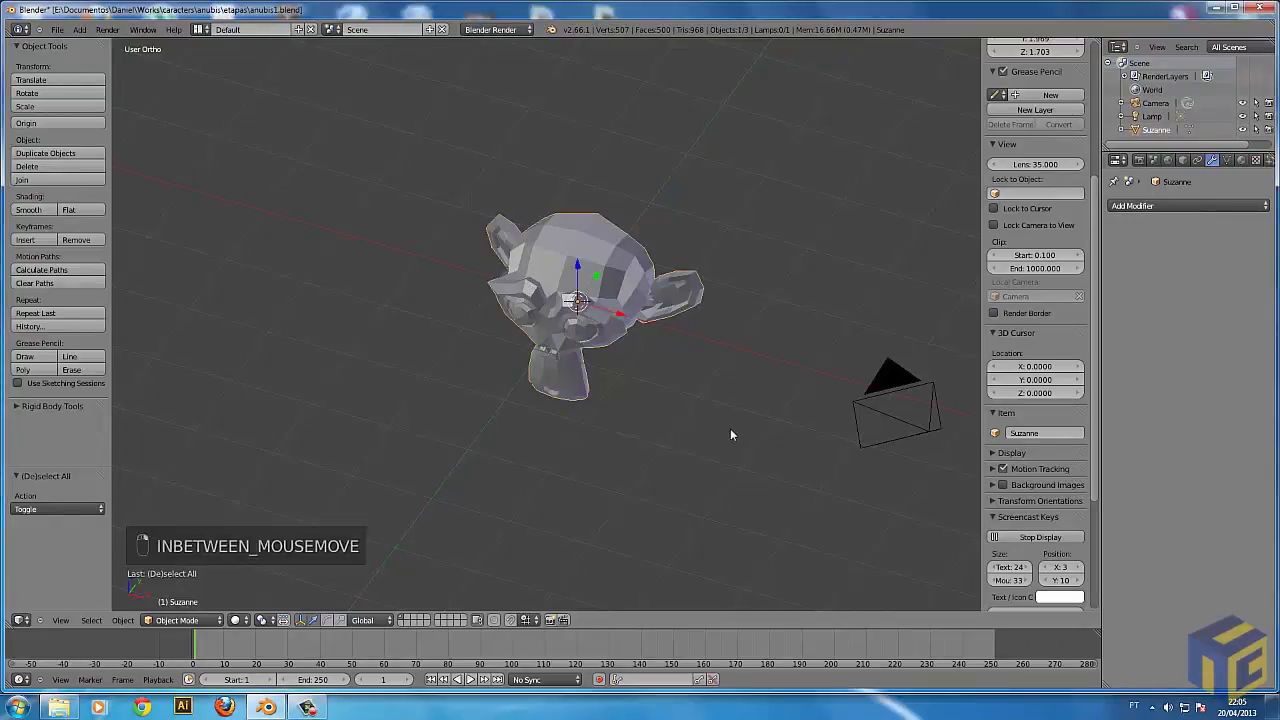
key(Delete)
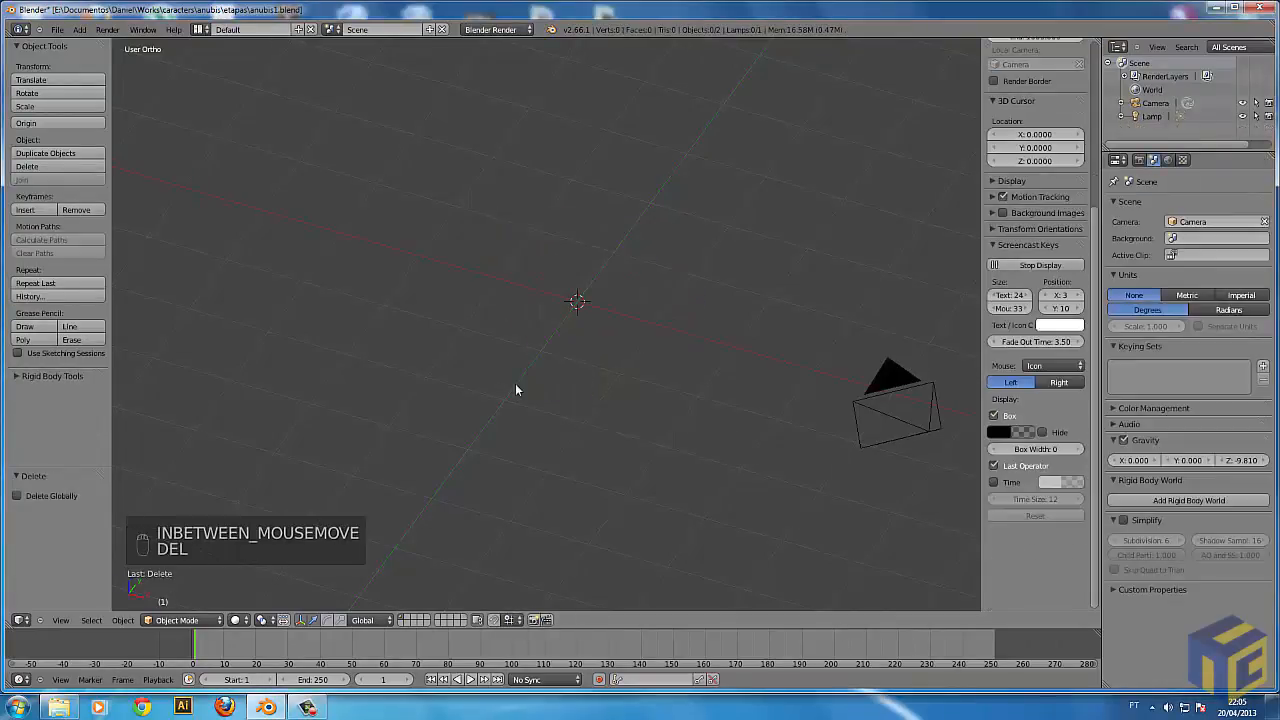
key(shift+a)
mouse_move(520, 386)
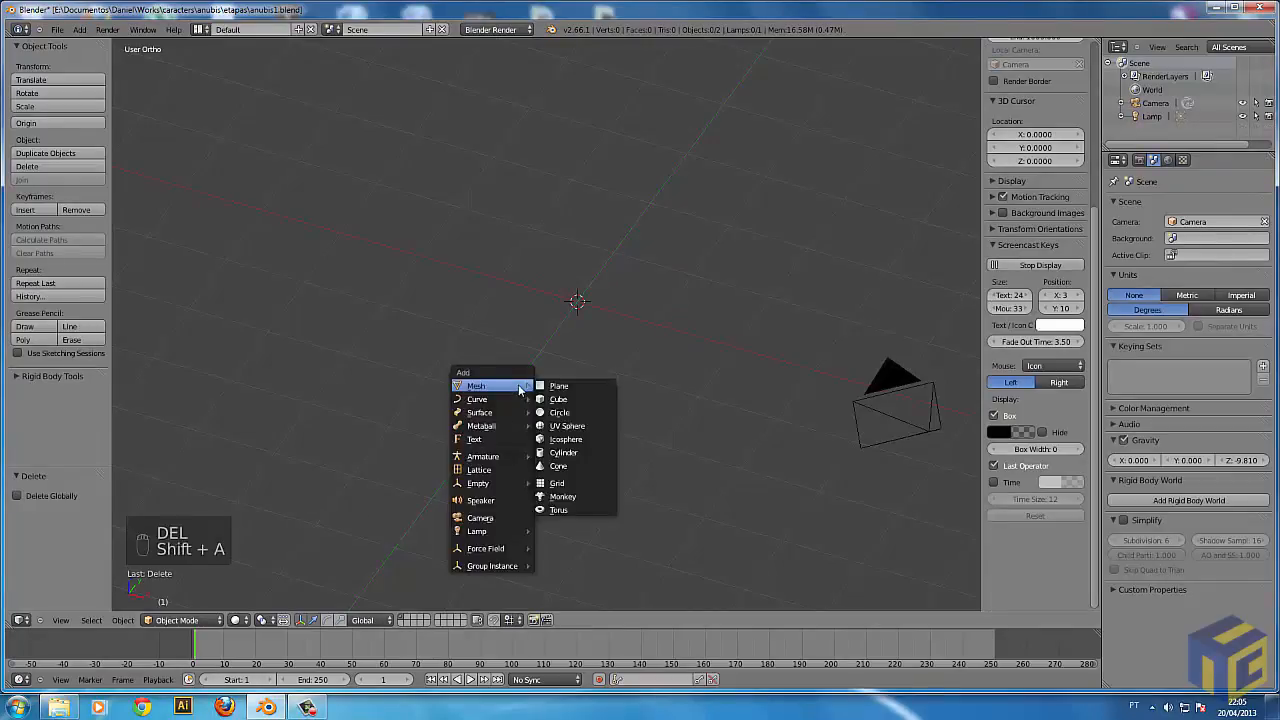
click(561, 387)
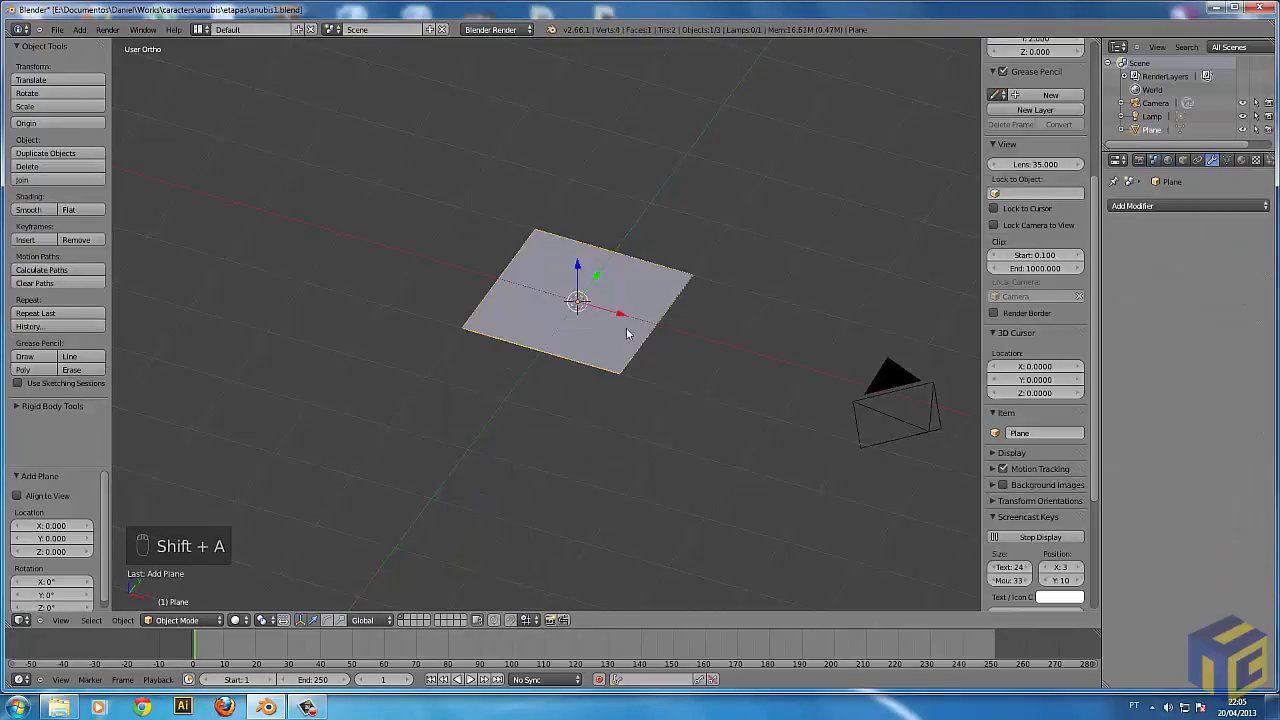
Scale the plane up by about 1.443 and tilt it around the global Y axis.
key(s)
click(613, 505)
middle_drag(553, 322, 632, 281)
middle_drag(878, 196, 838, 186)
key(r)
key(y)
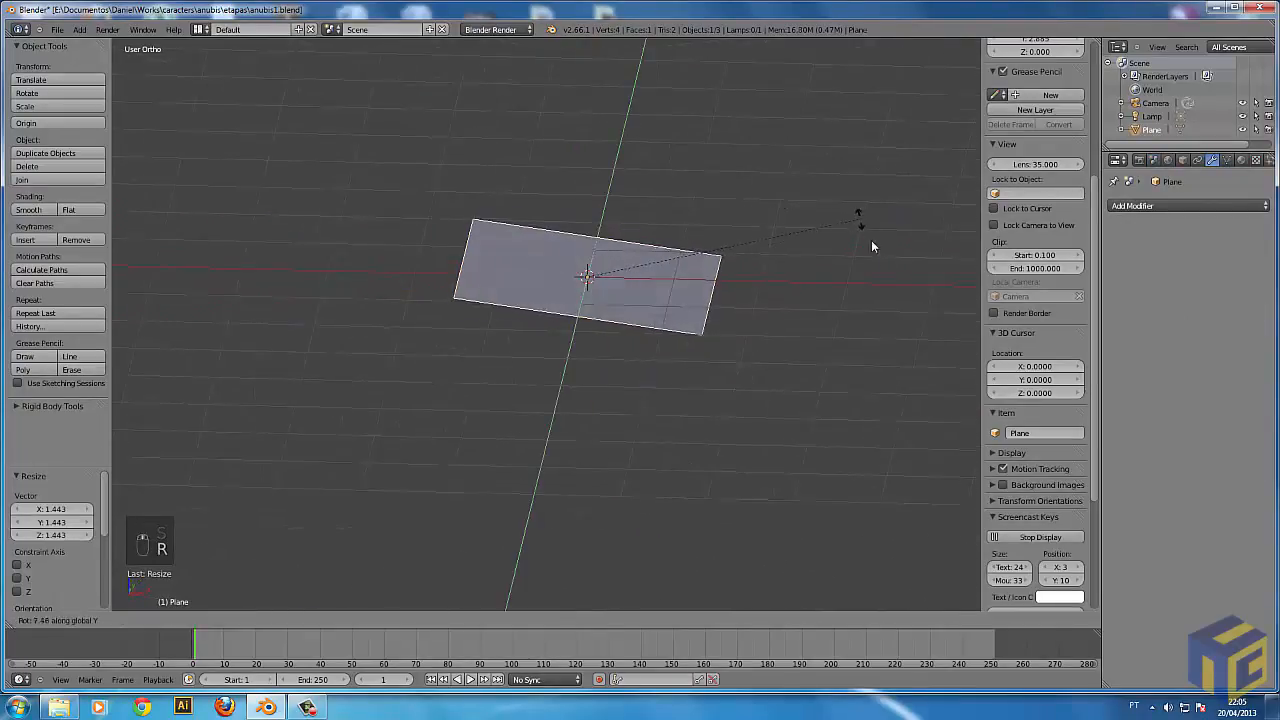
click(830, 438)
middle_drag(776, 407, 759, 436)
Rotate the plane around the global Z axis, move it off the origin, and deselect it.
key(r)
key(z)
click(600, 519)
middle_drag(600, 519, 731, 403)
key(g)
click(838, 350)
key(a)
Add a Cube mesh at the origin and scale it down to about 0.487 using wireframe shading.
middle_drag(839, 364, 680, 362)
key(shift+a)
mouse_move(665, 347)
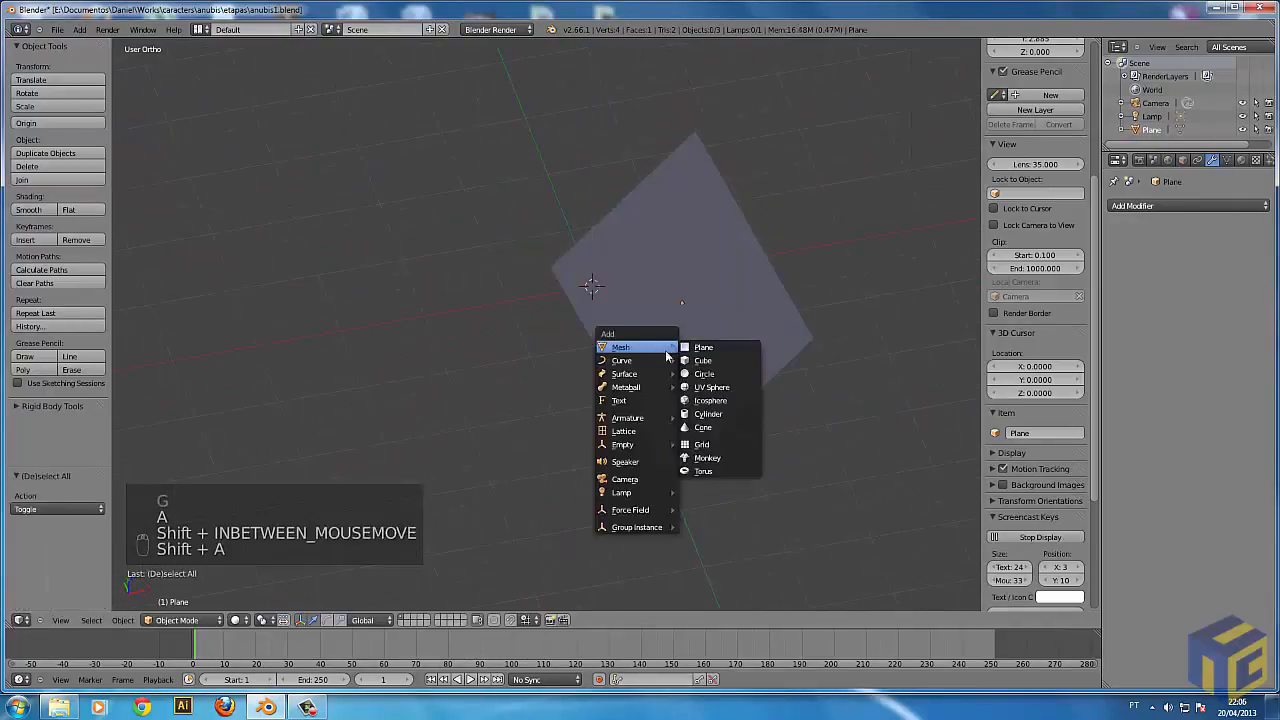
click(704, 360)
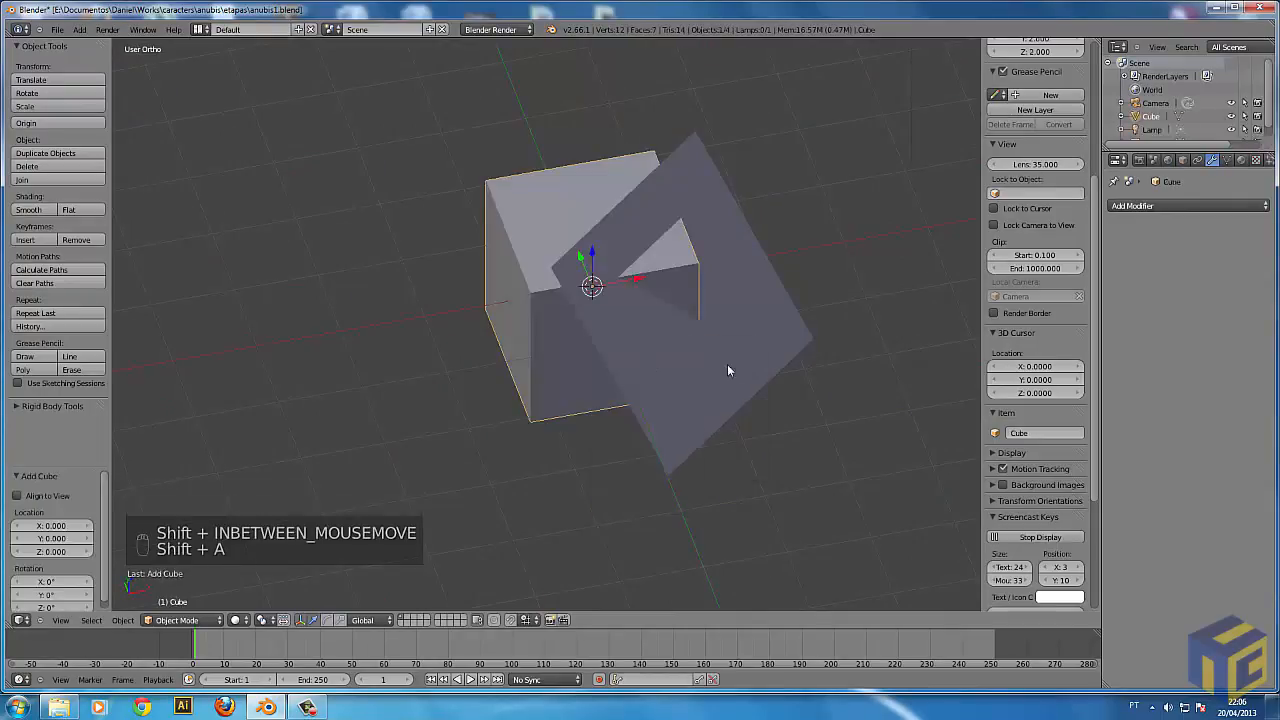
key(z)
key(s)
key(s)
key(s)
click(686, 404)
key(z)
Move the cube into the tilted plane by about X 0.605, Y -0.861, Z 0.315.
mouse_move(746, 410)
middle_down()
mouse_move(691, 452)
mouse_move(685, 486)
mouse_move(698, 402)
mouse_move(629, 330)
middle_up()
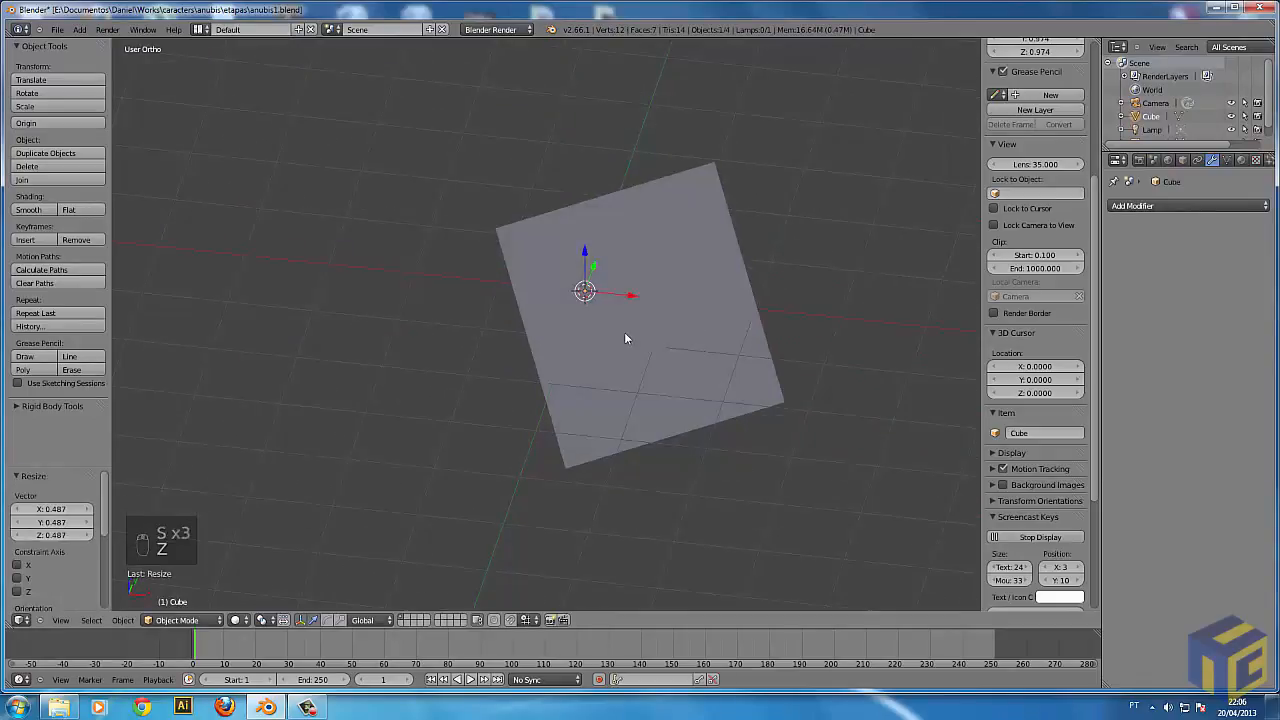
middle_drag(463, 247, 572, 297)
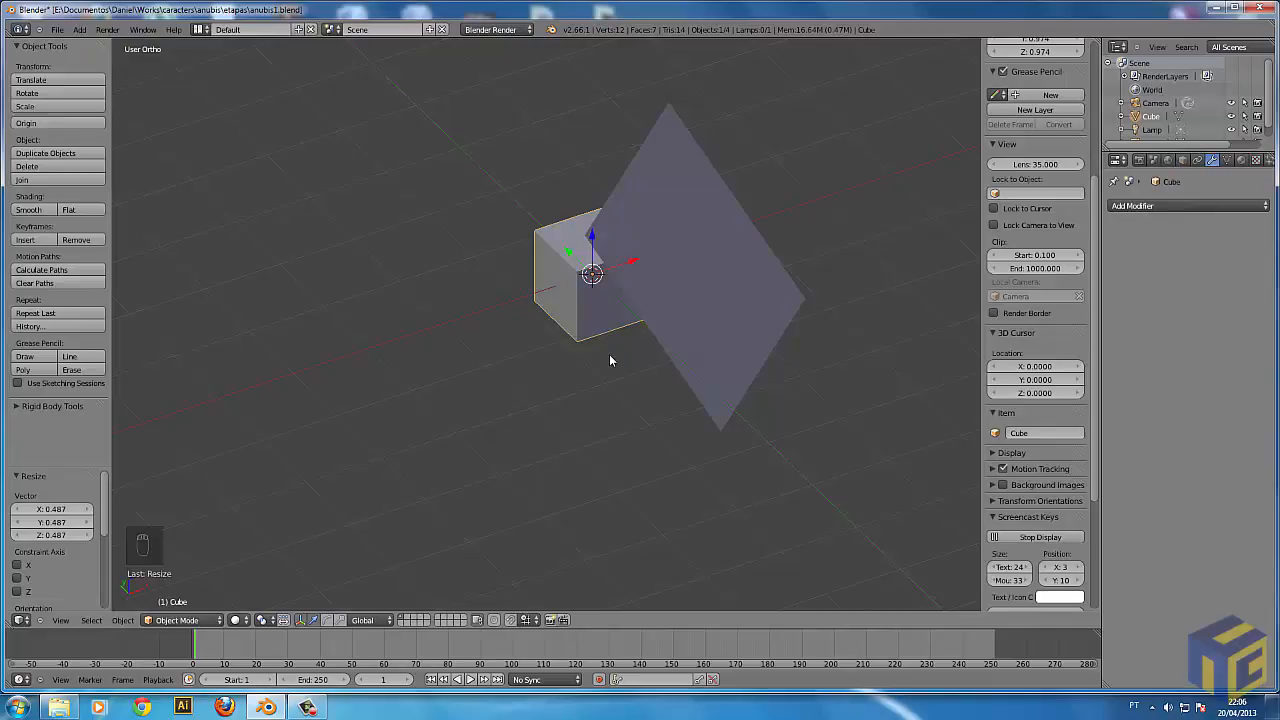
middle_drag(659, 387, 680, 327)
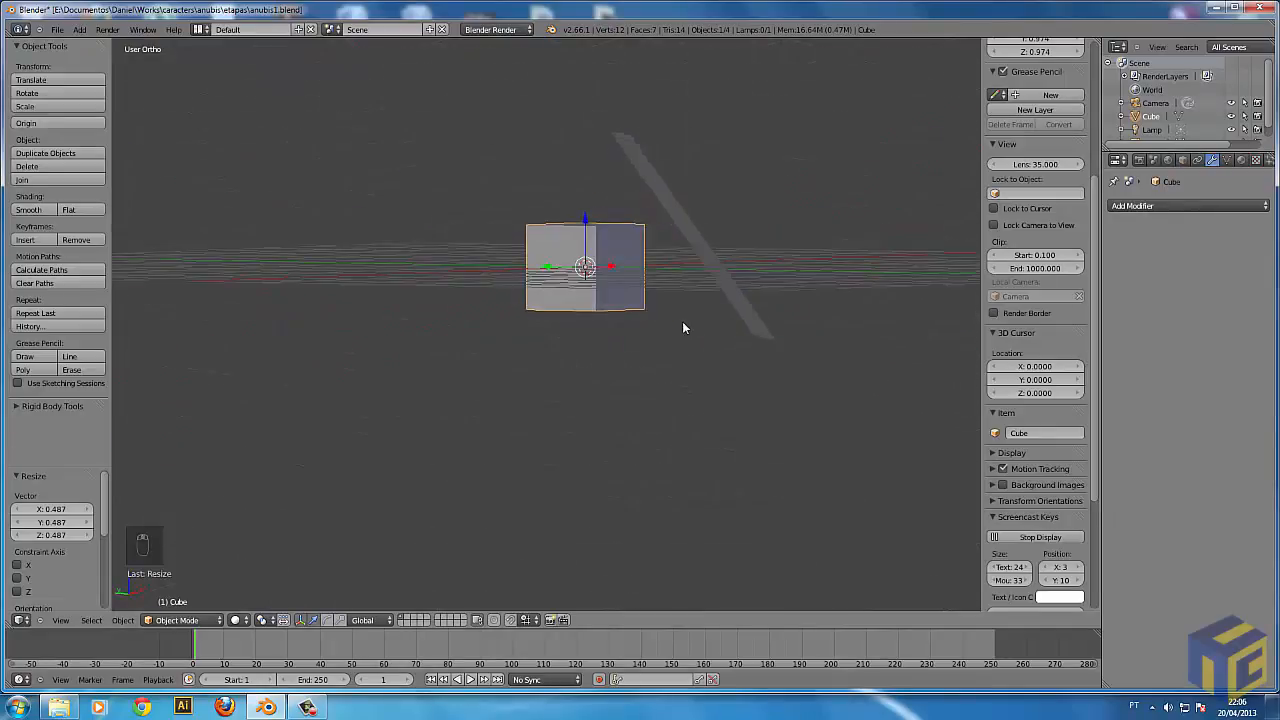
key(g)
click(779, 295)
Inspect the cube's placement relative to the tilted plane from edge-on, oblique and facing viewing angles.
middle_drag(779, 300, 581, 216)
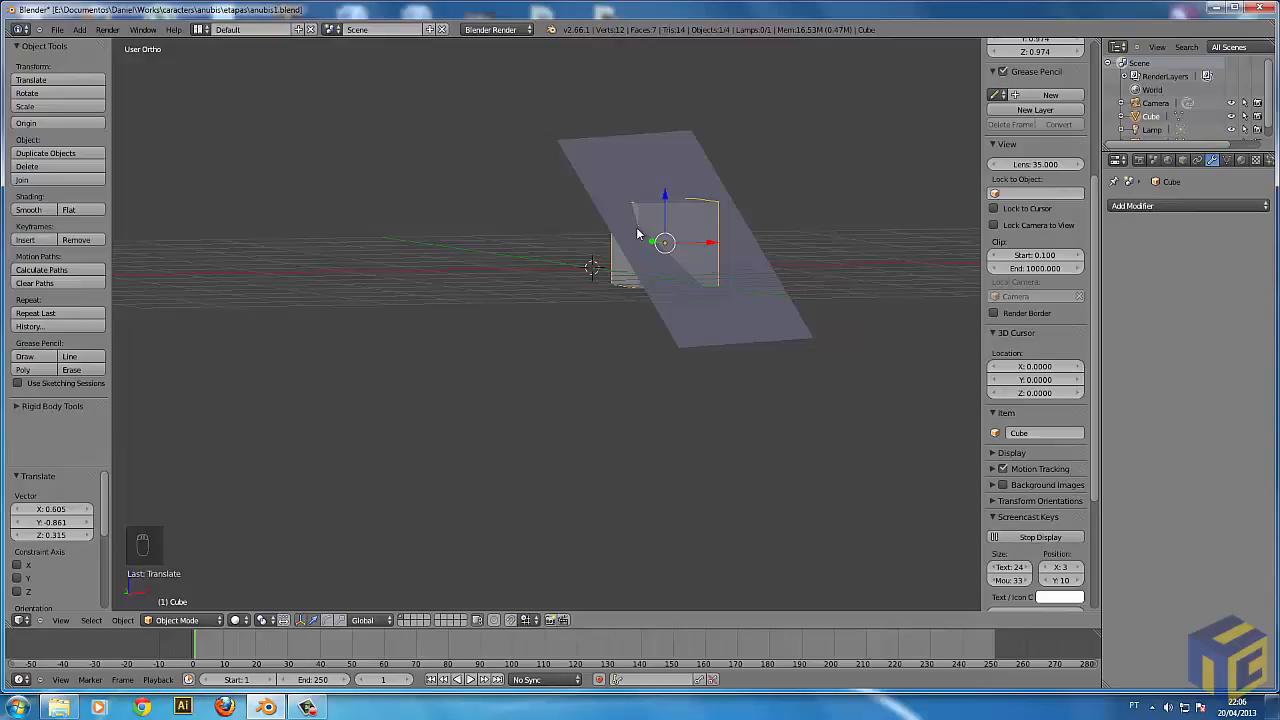
middle_drag(631, 220, 680, 215)
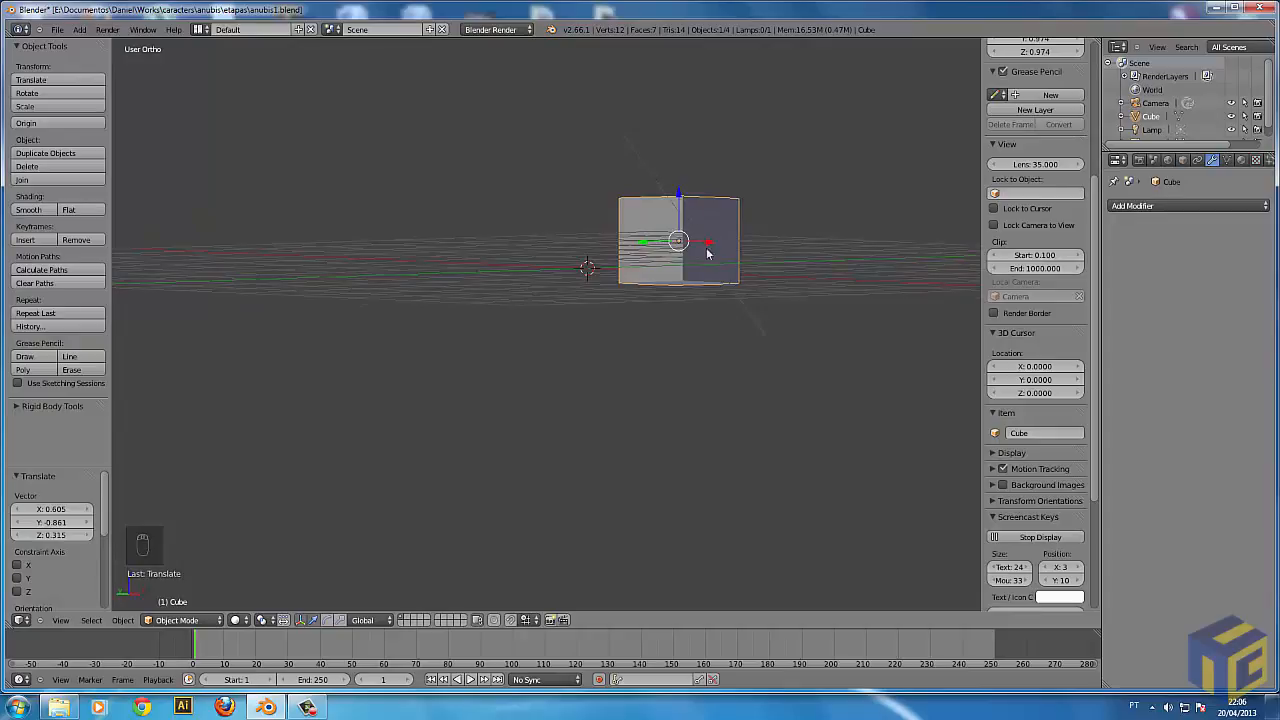
middle_drag(728, 254, 684, 272)
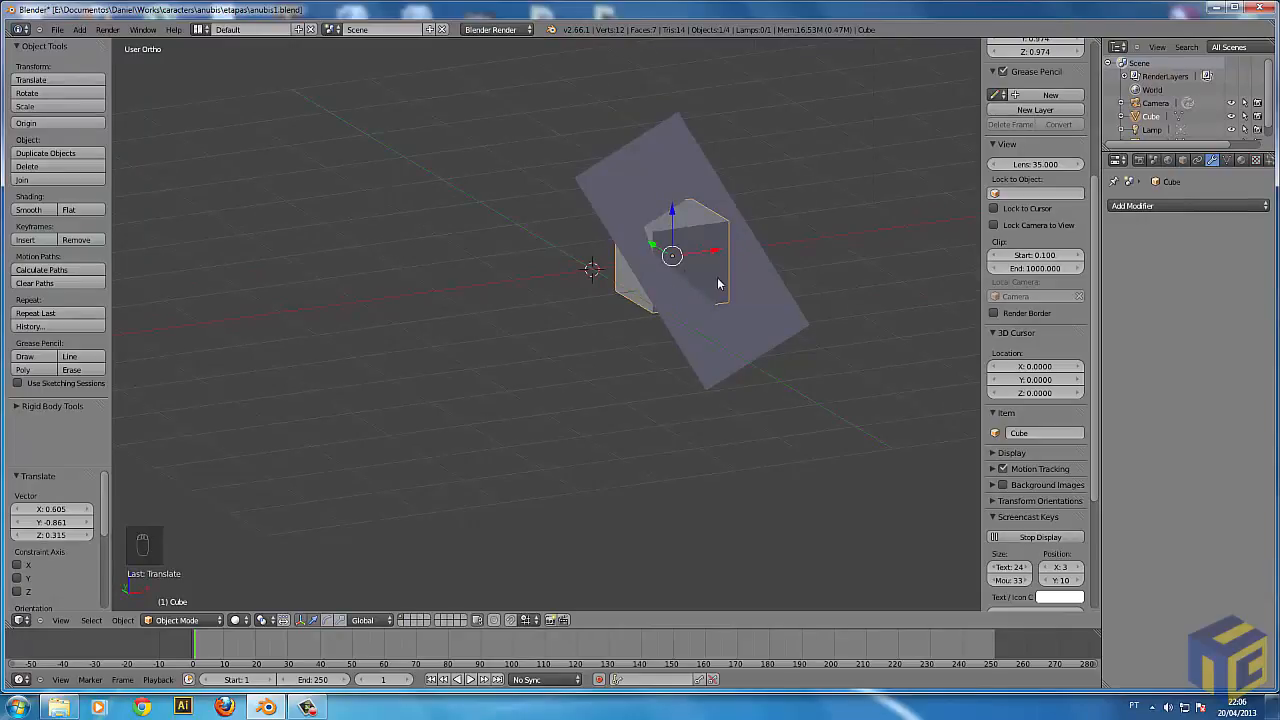
middle_drag(749, 322, 638, 352)
key(KP_5)
key(KP_5)
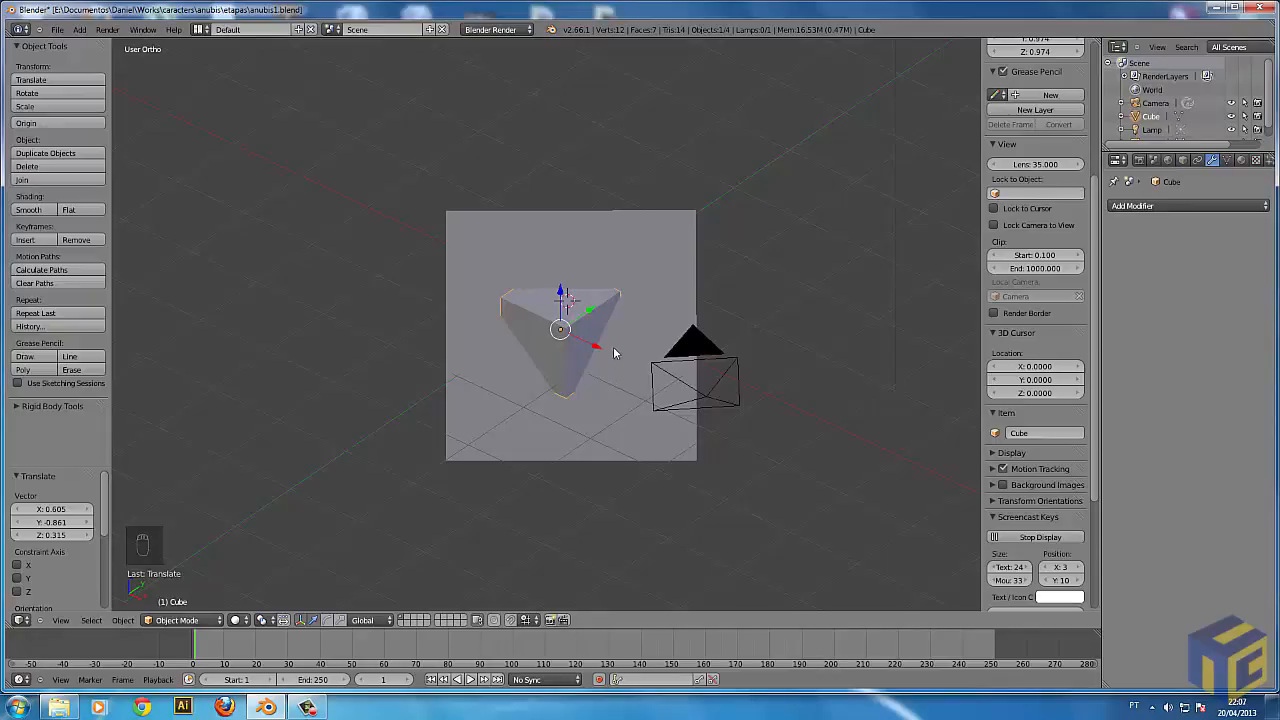
Try moving the cube against the tilted plane, both freely and constrained to the global Z axis.
key(g)
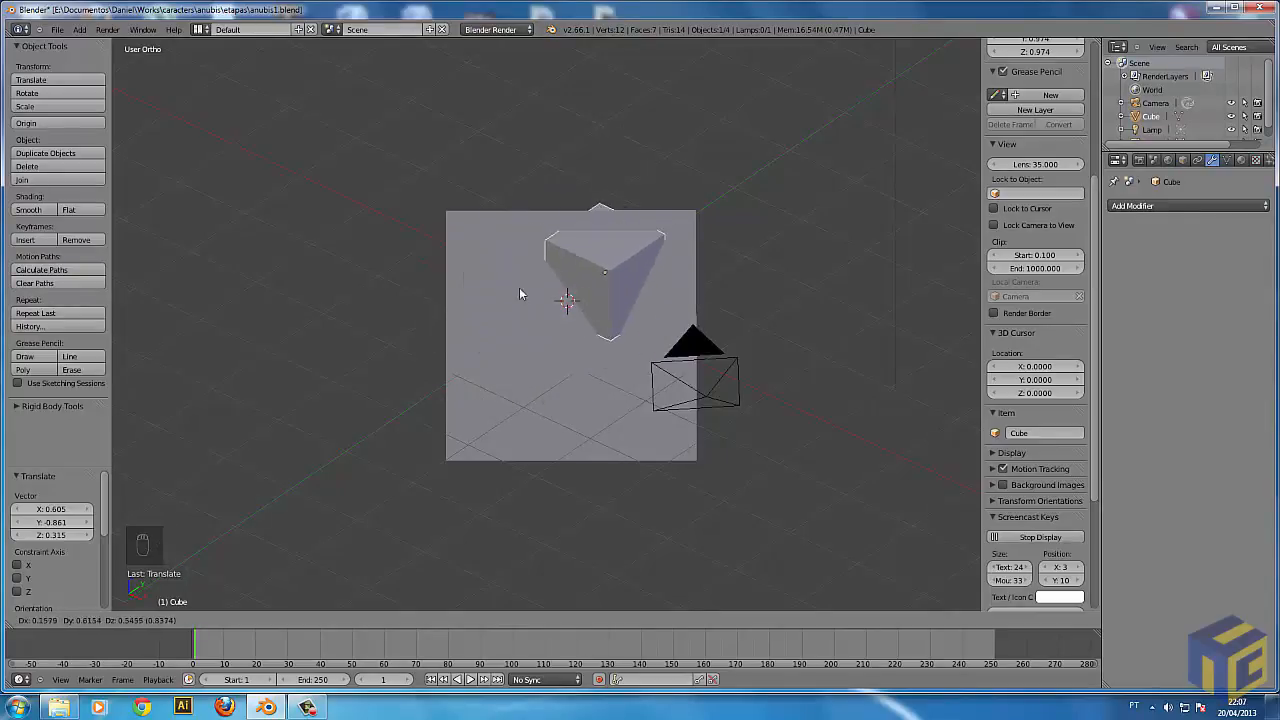
right_click(536, 388)
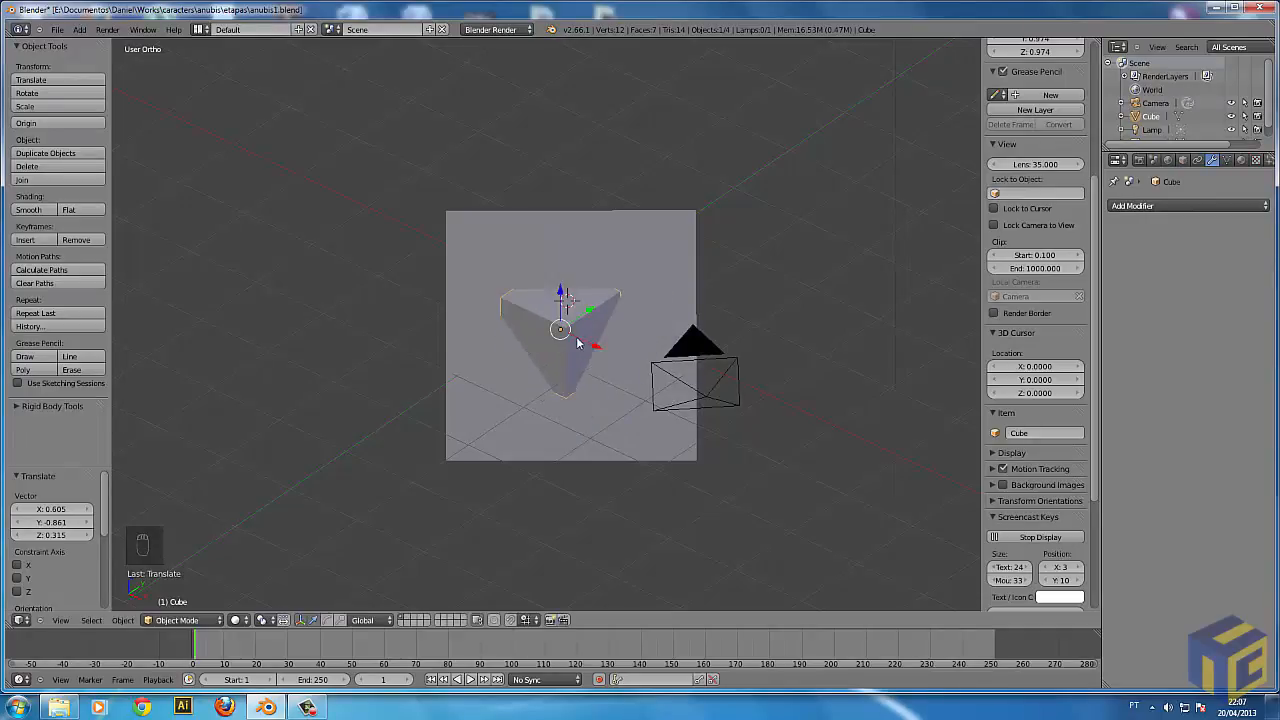
key(g)
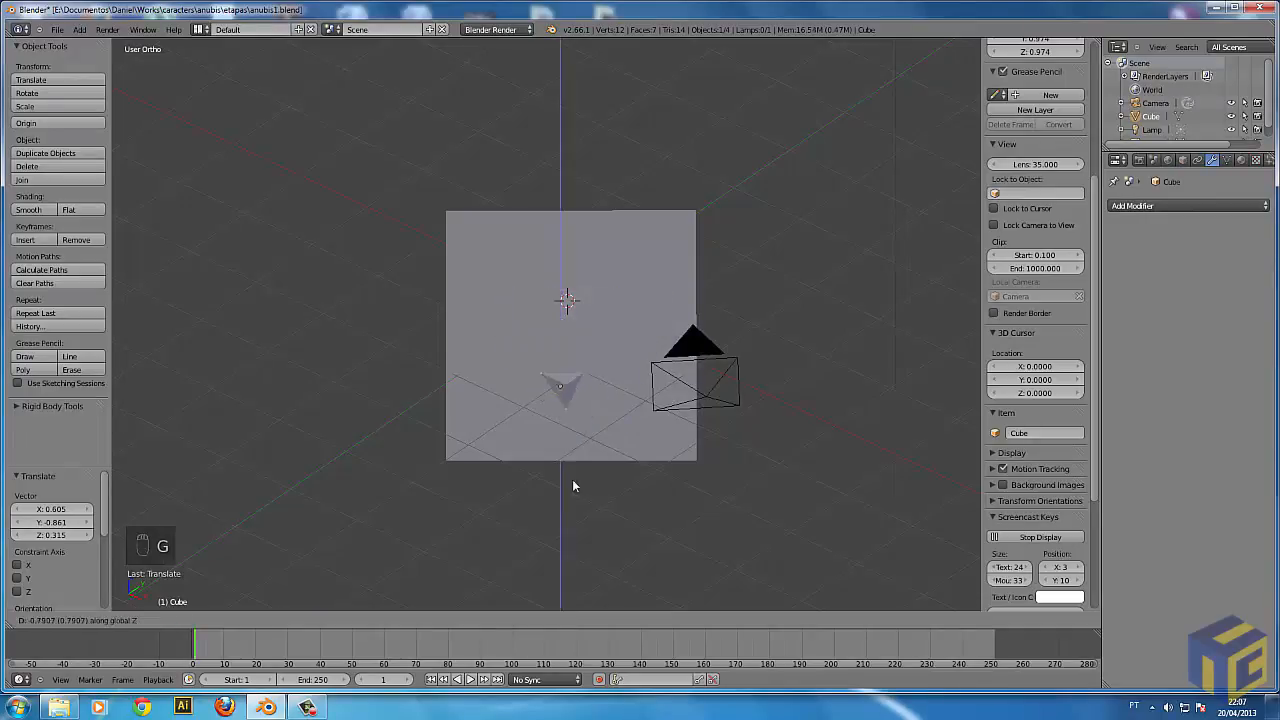
right_click(559, 359)
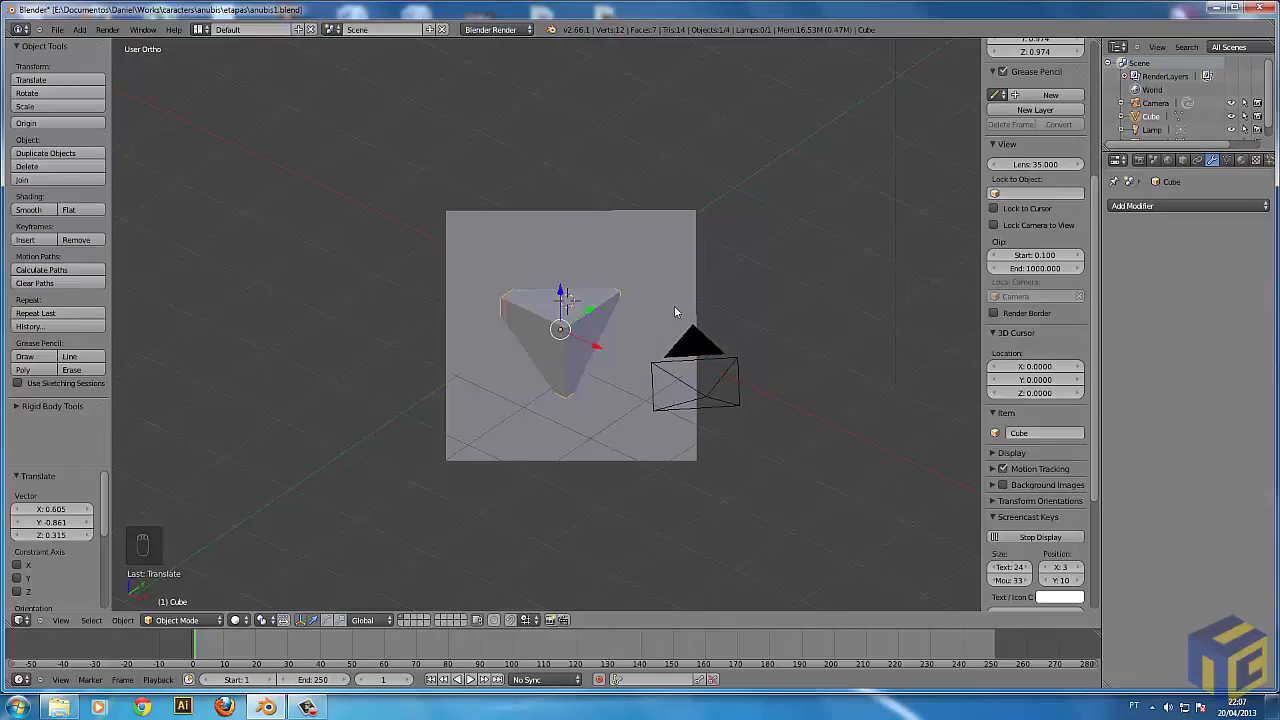
key(g)
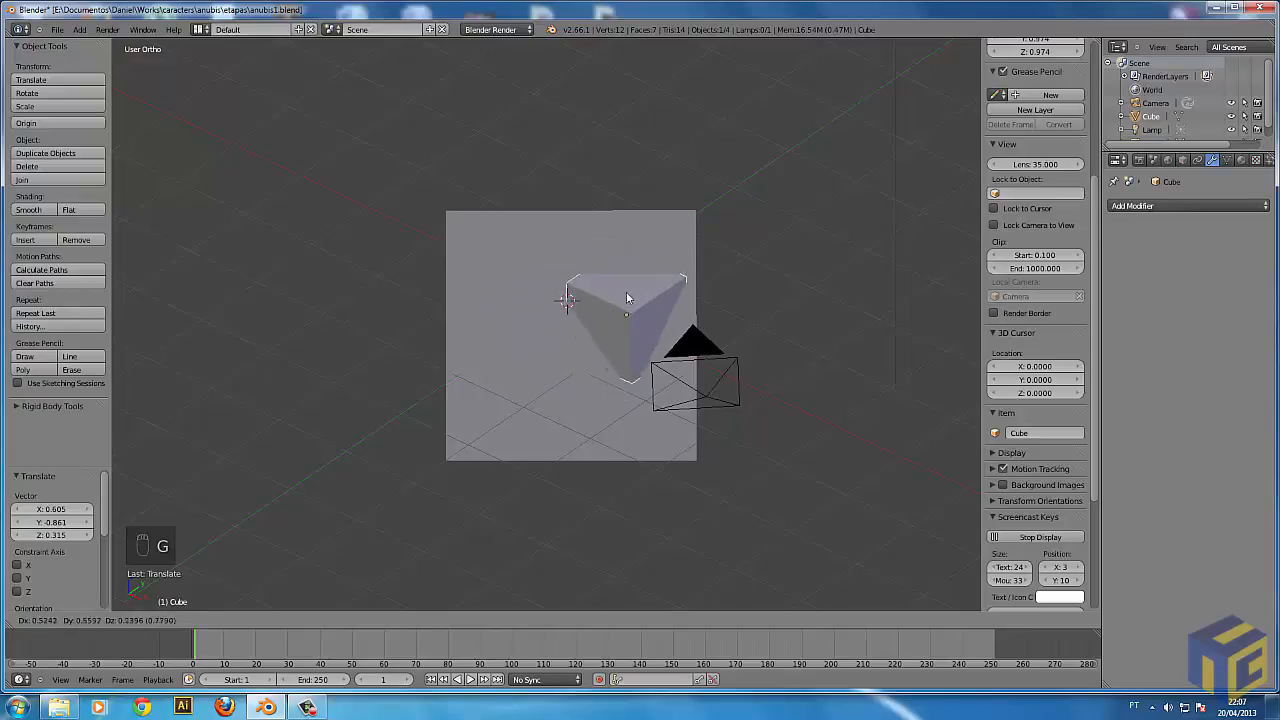
right_click(614, 301)
Move the cube freely in a near edge-on view of the plane by about X -0.532, Y 0.442, Z -0.307.
mouse_move(530, 335)
middle_down()
mouse_move(614, 285)
mouse_move(746, 290)
mouse_move(598, 428)
mouse_move(545, 337)
middle_up()
key(g)
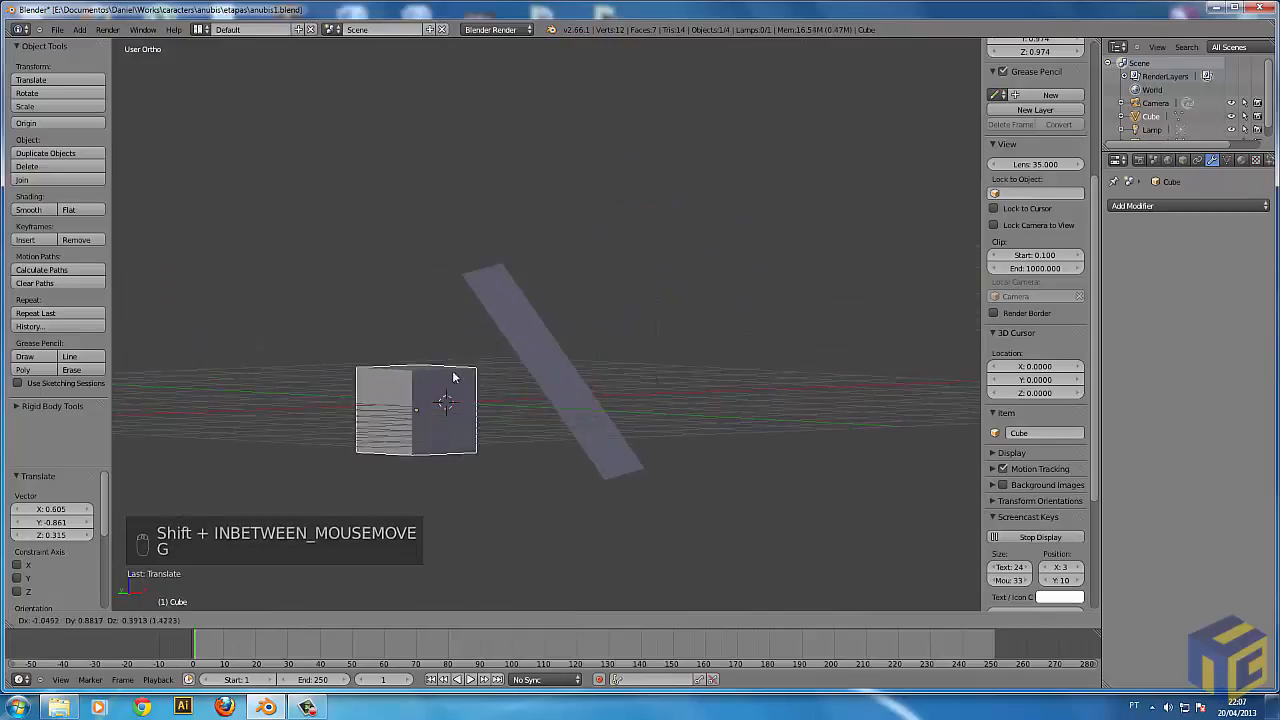
click(485, 370)
Move the cube out beside the tilted plane along the global X axis by about 2.7, and raise it 0.03006 along global Z.
middle_drag(600, 387, 536, 436)
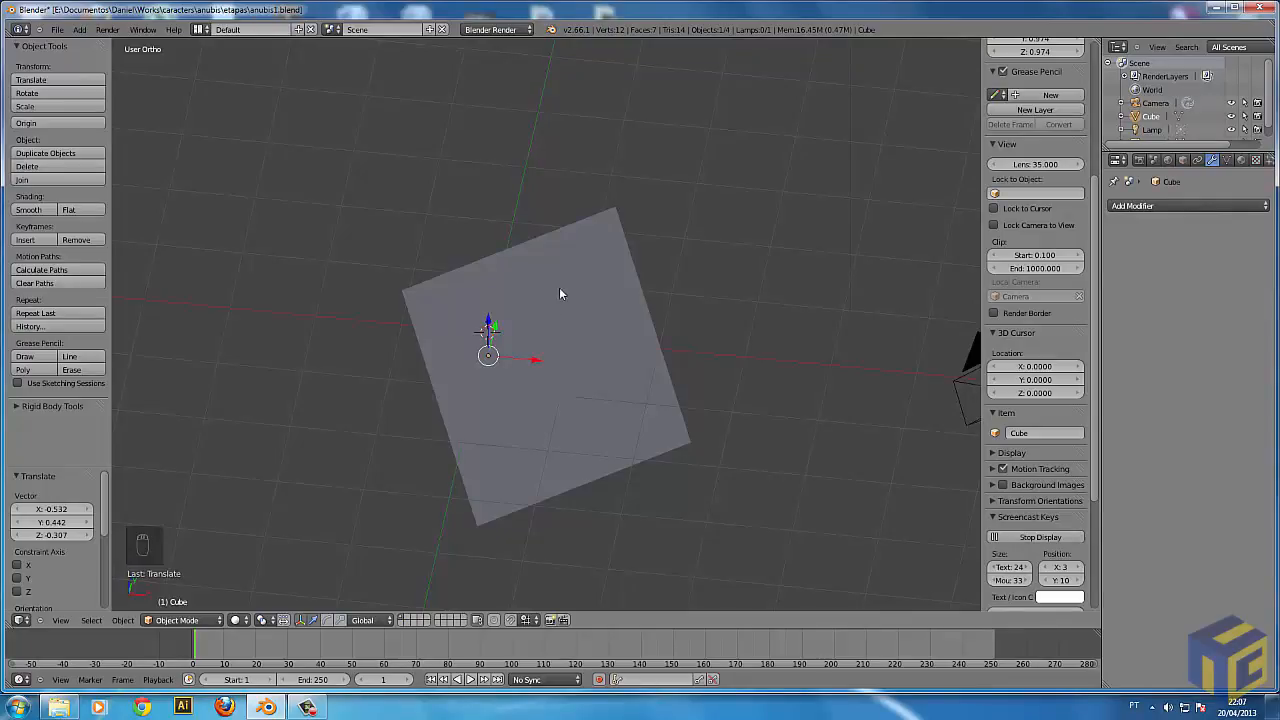
key(z)
key(z)
key(g)
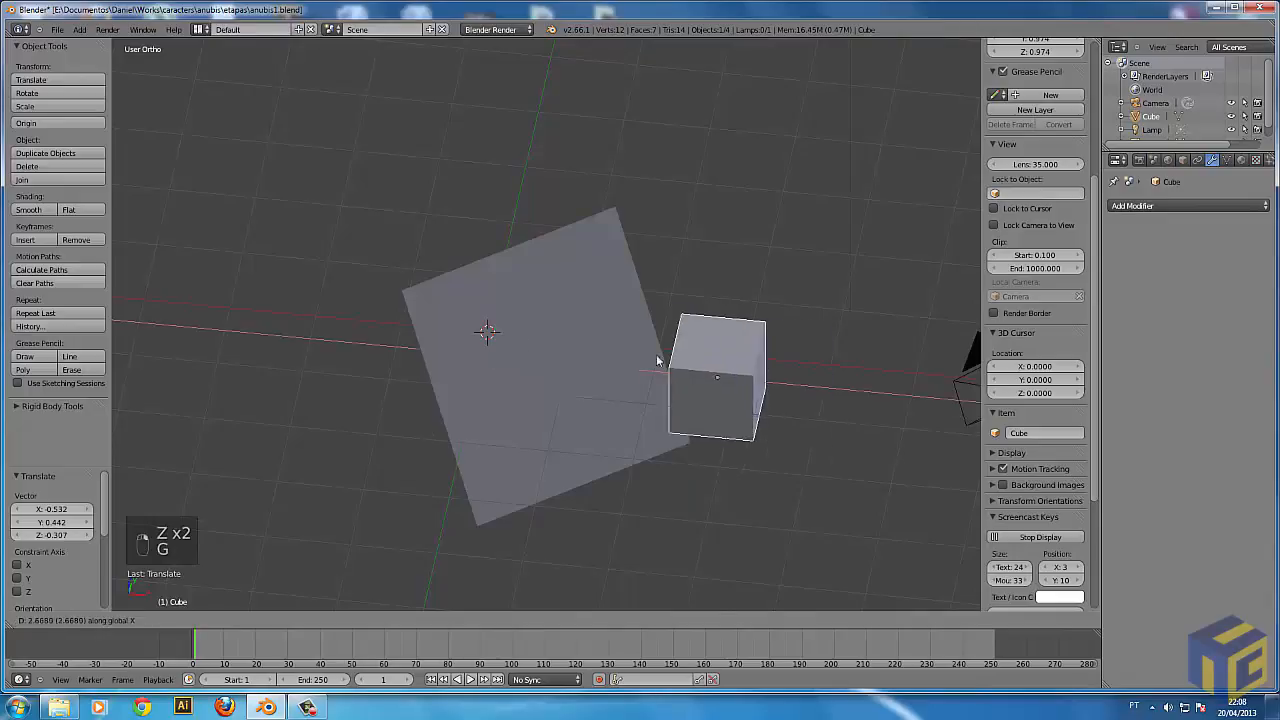
key(x)
click(754, 383)
key(Escape)
key(g)
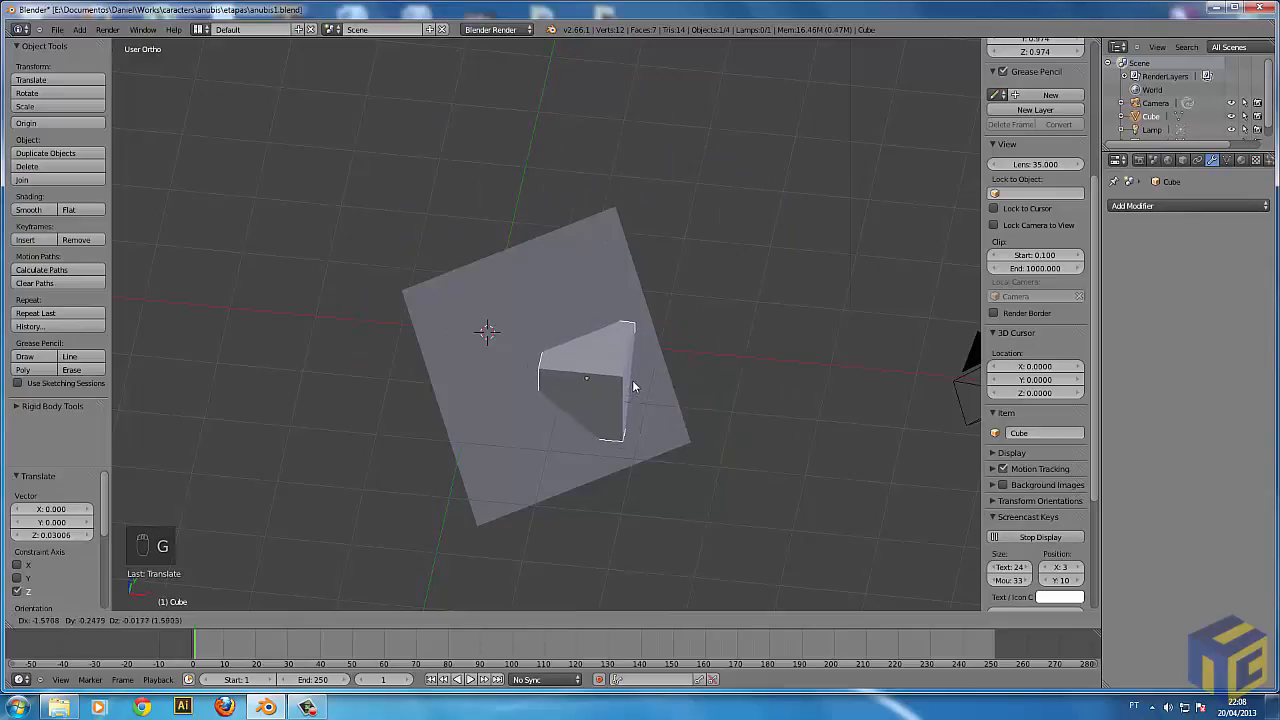
key(Escape)
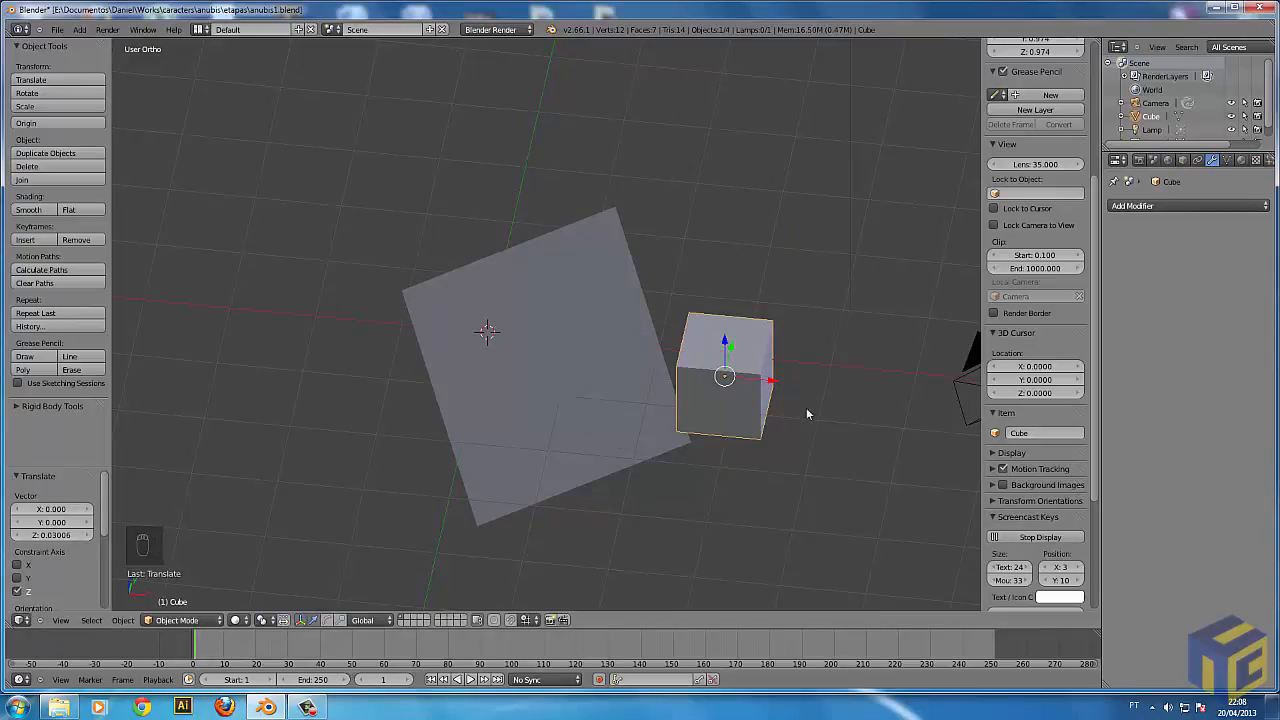
Try tumbling the cube freely around its origin with trackball rotation.
middle_drag(728, 391, 684, 396)
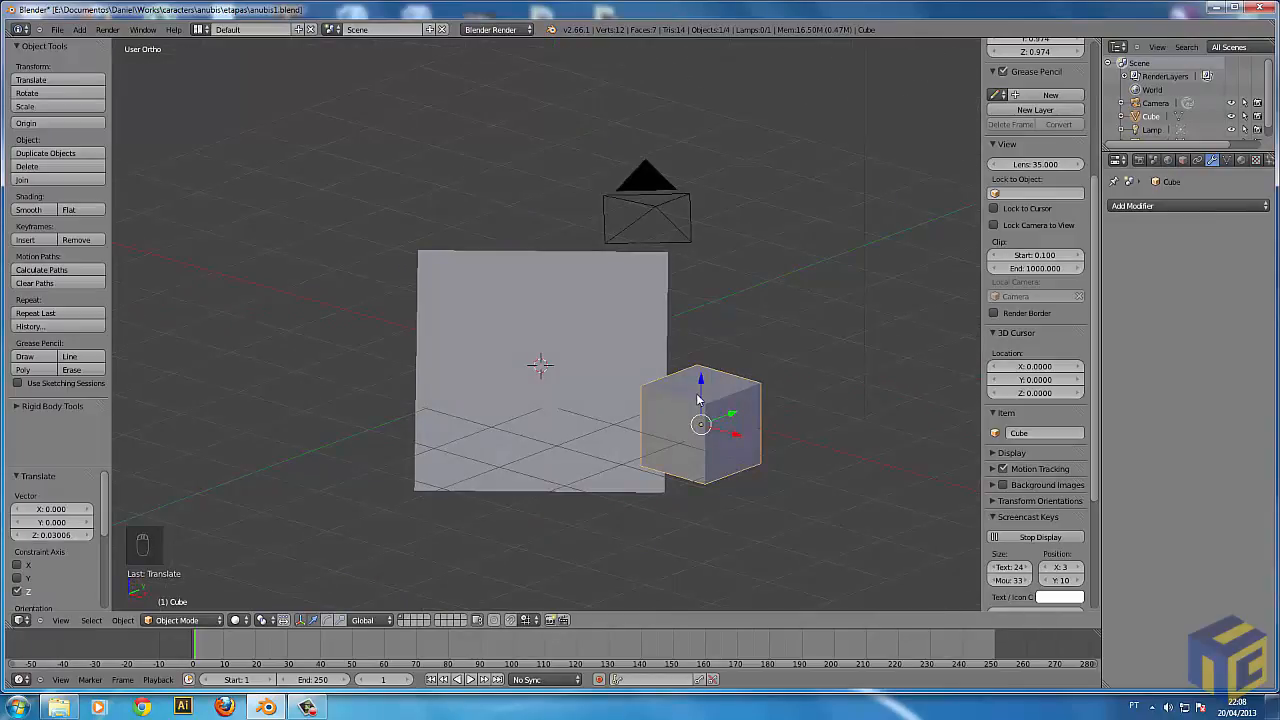
key(r)
key(r)
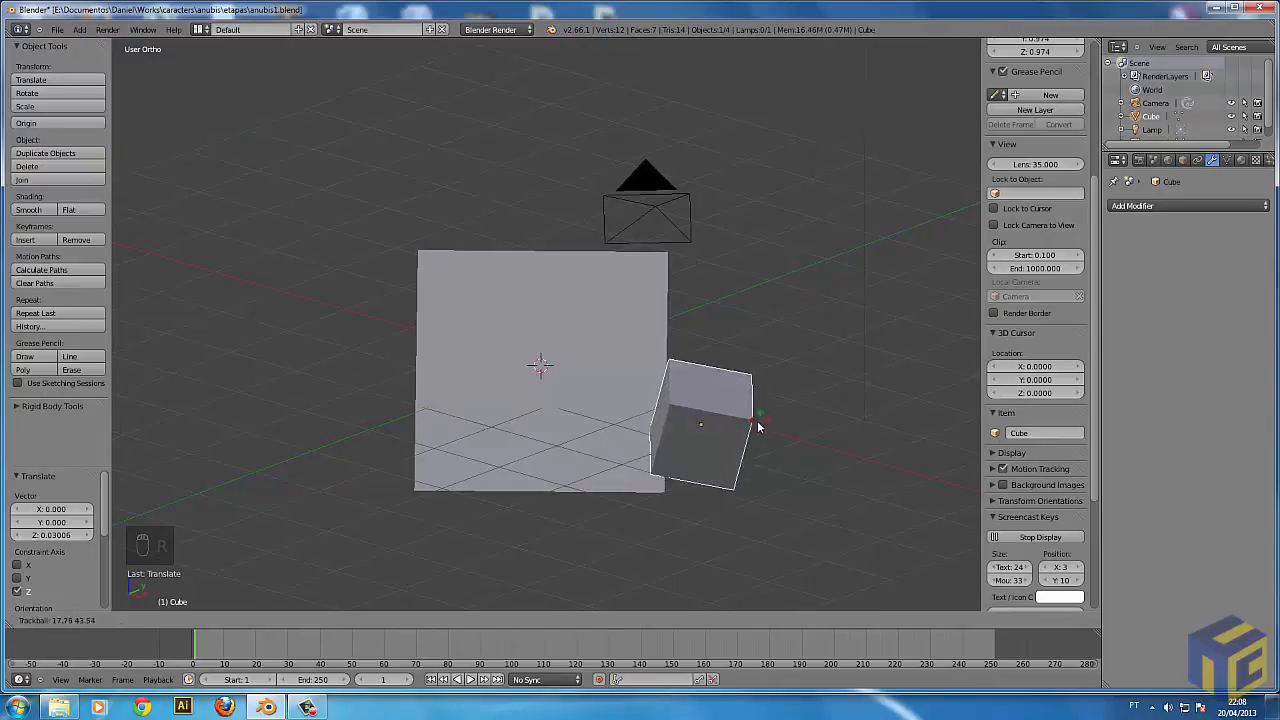
key(r)
key(r)
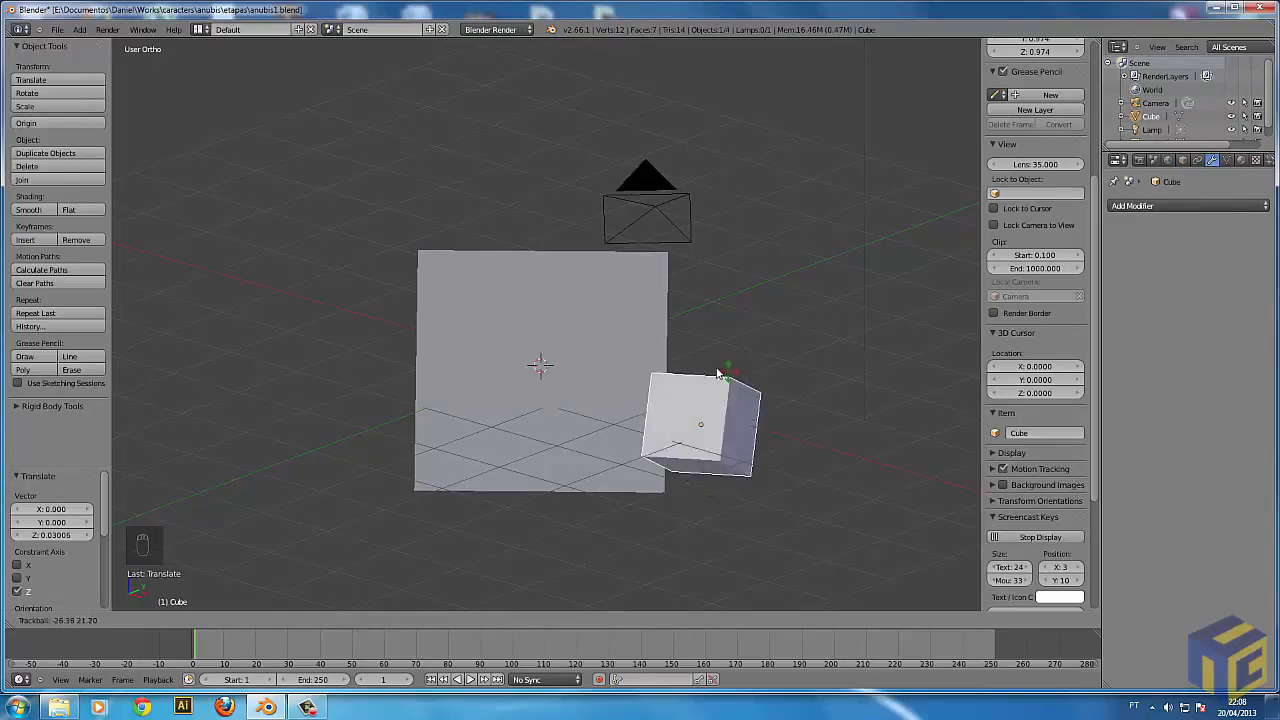
right_click(720, 418)
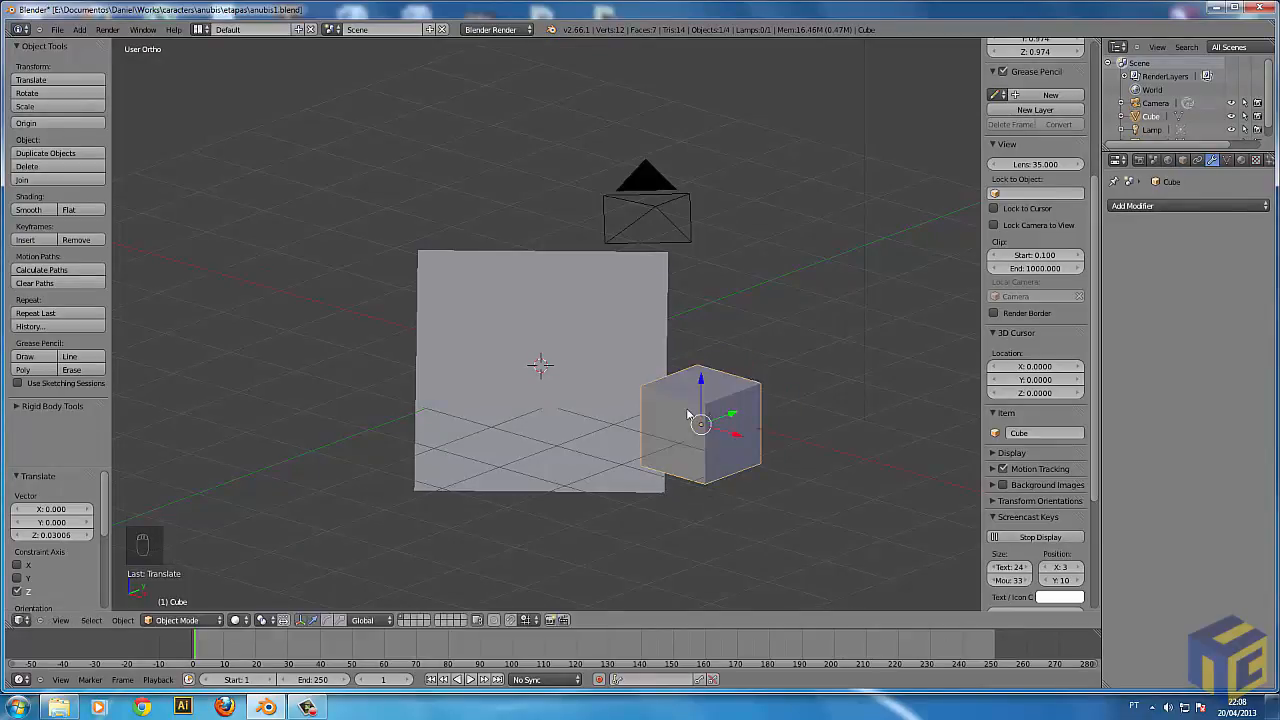